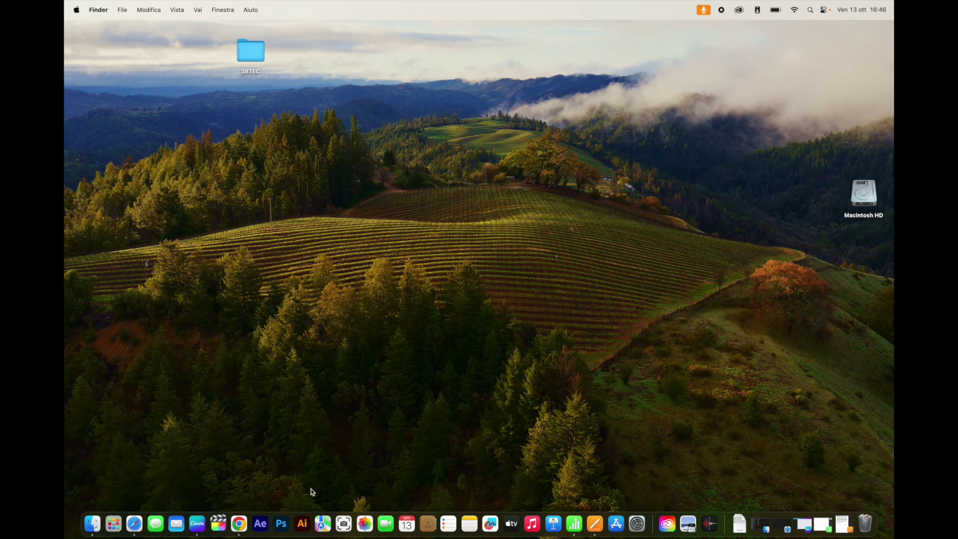
Launch Adobe Illustrator 2024 from the Dock
click(302, 523)
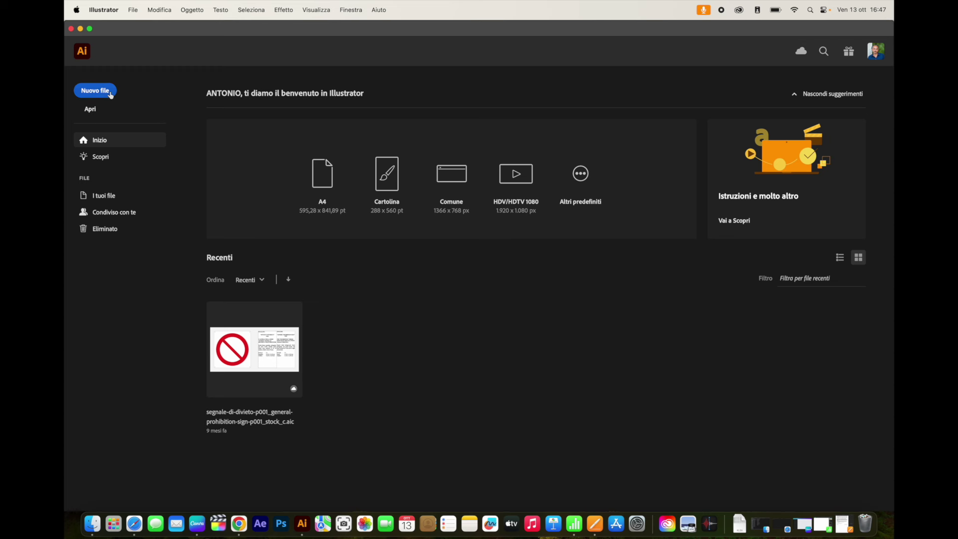
Create a 1920 × 1080 px document from the Film e video HDV/HDTV 1080 preset
click(90, 92)
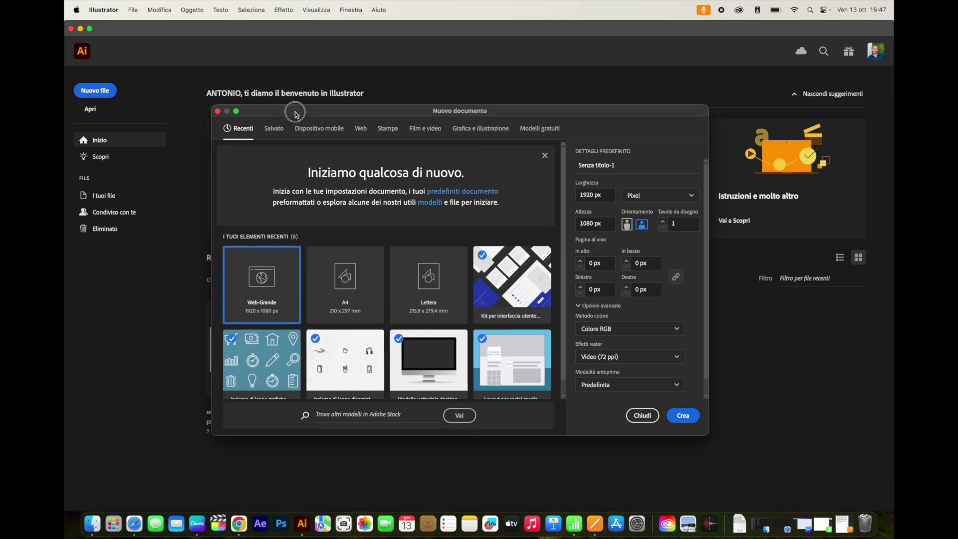
click(419, 127)
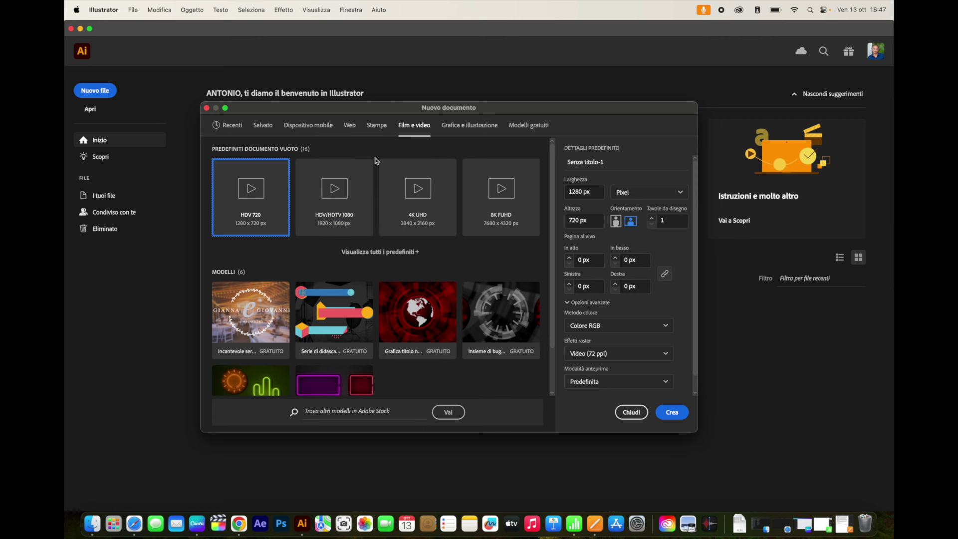
click(326, 172)
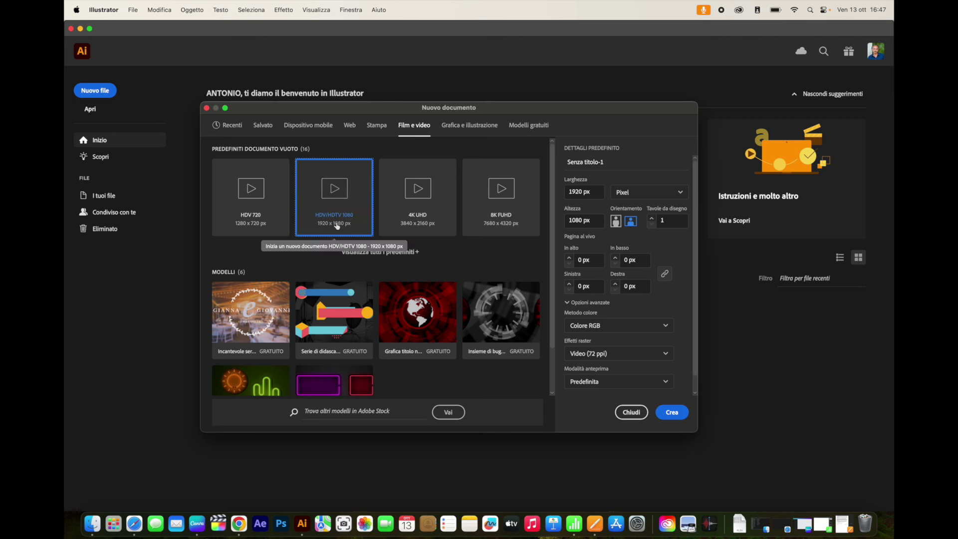
click(592, 194)
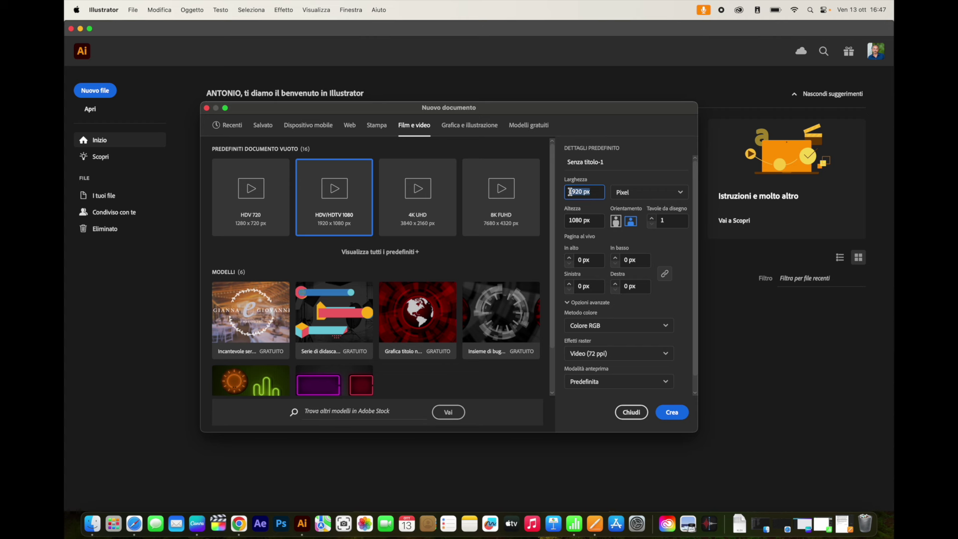
click(578, 221)
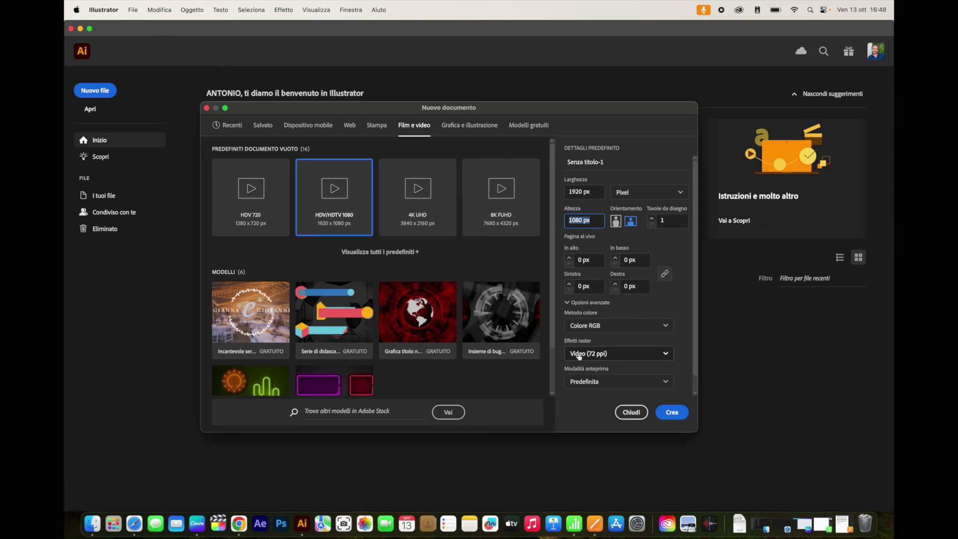
click(672, 412)
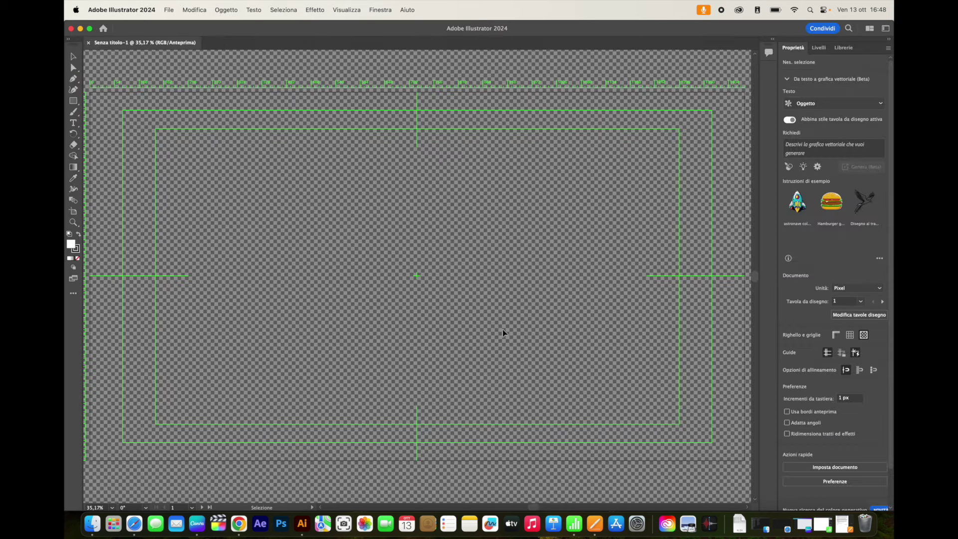
Zoom out to 25% so the whole artboard shows, and turn on rulers
key(z)
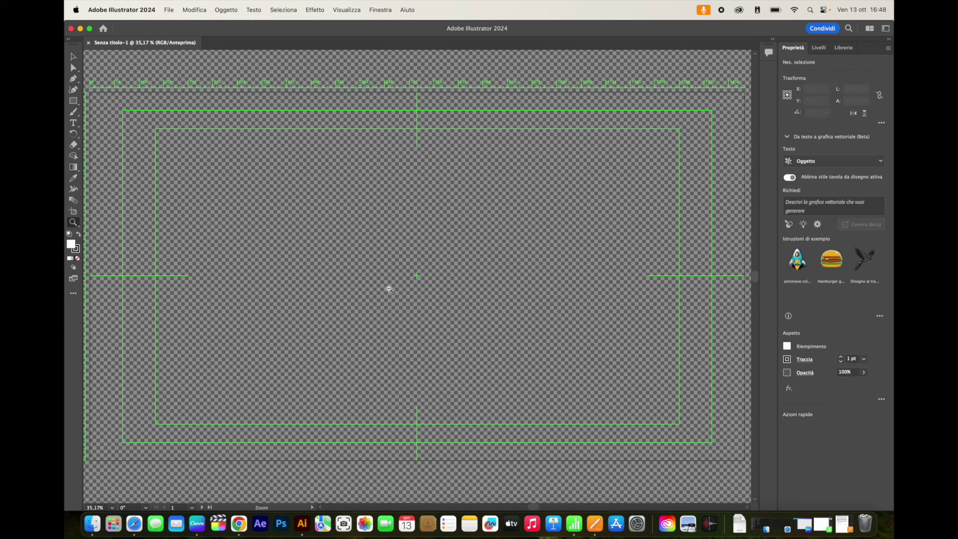
alt+click(426, 296)
alt+click(423, 284)
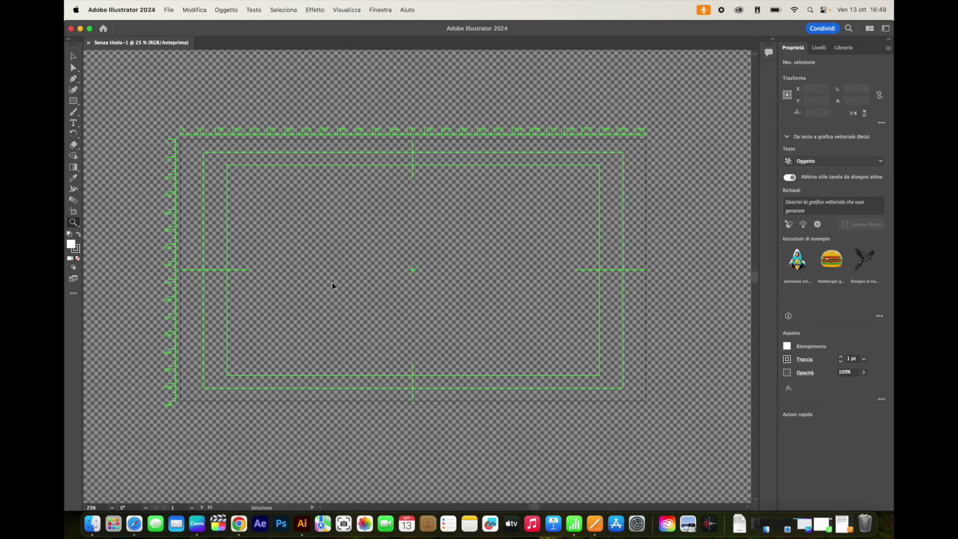
key(super+r)
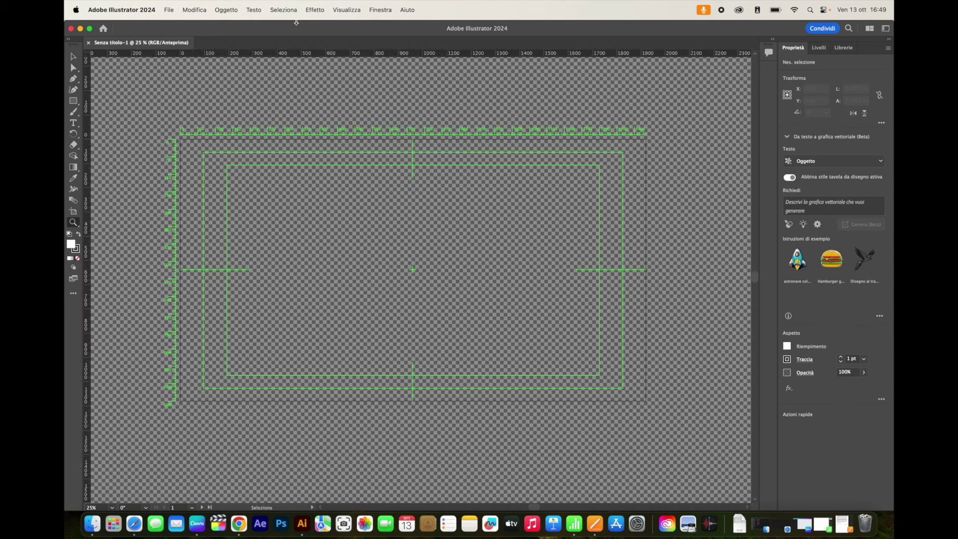
Look over the Visualizza > Righelli ruler options without changing anything
click(349, 10)
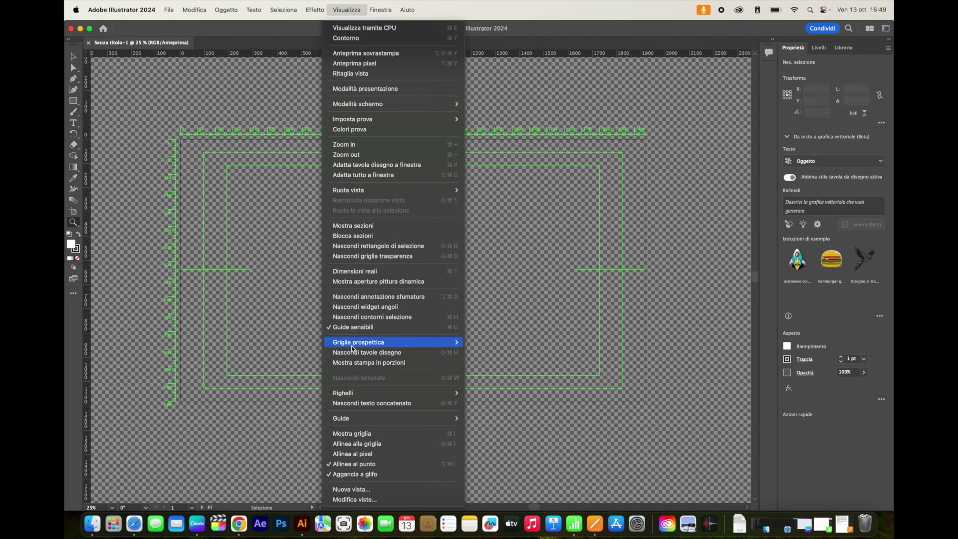
mouse_move(374, 393)
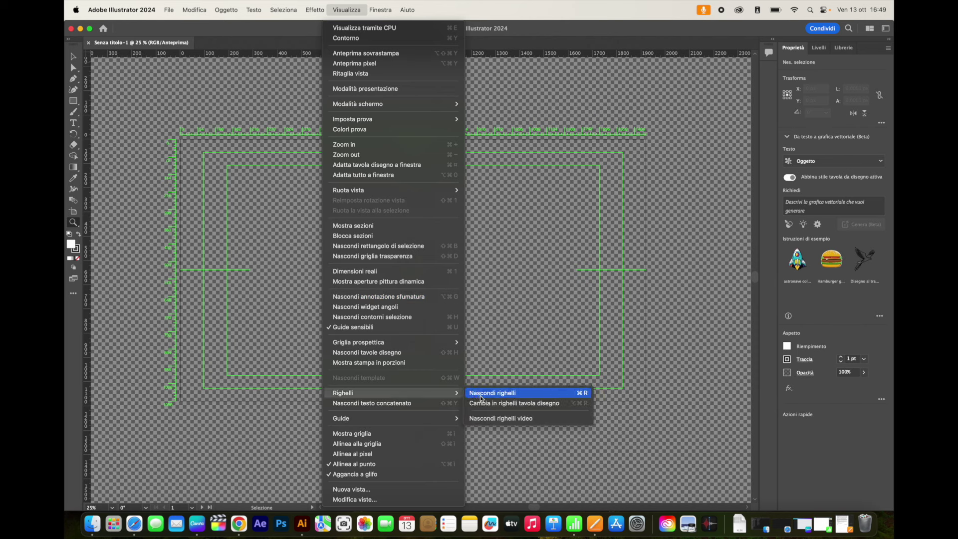
click(510, 396)
click(719, 143)
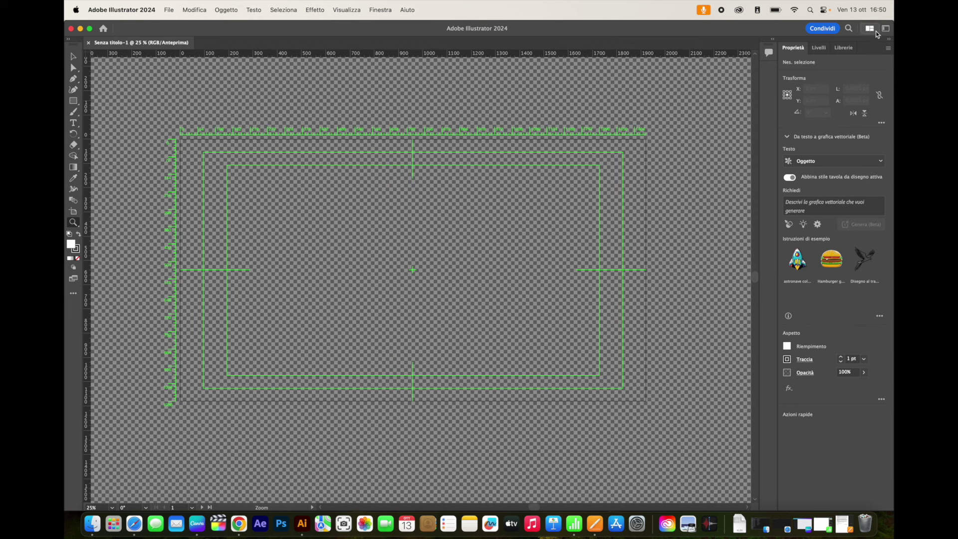
Switch workspace via Finestra > Area di lavoro and show Livello 1 in the Livelli panel
click(378, 10)
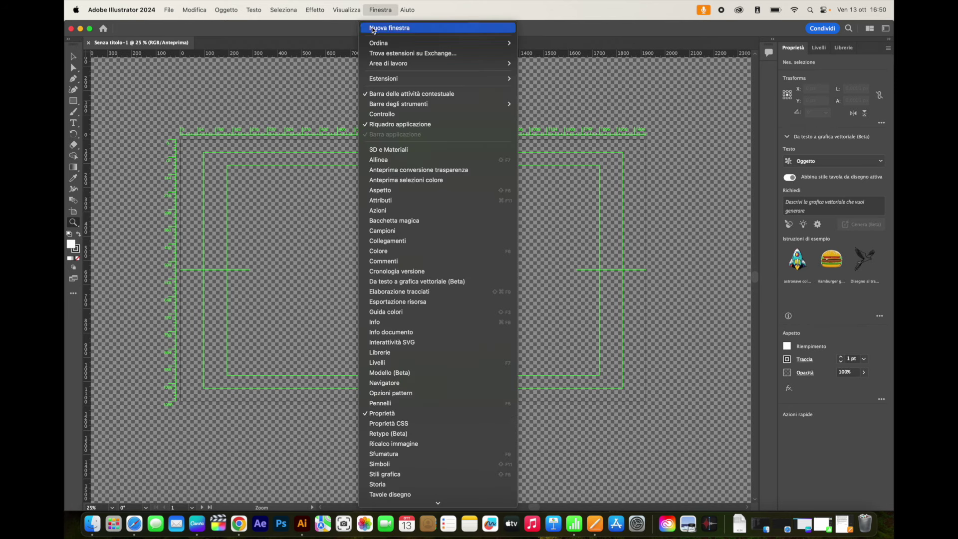
mouse_move(388, 63)
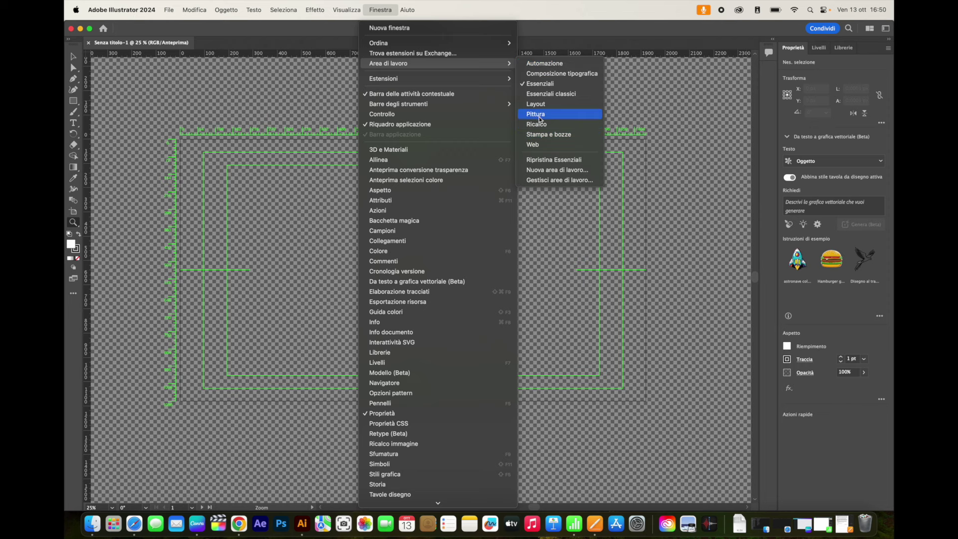
click(535, 145)
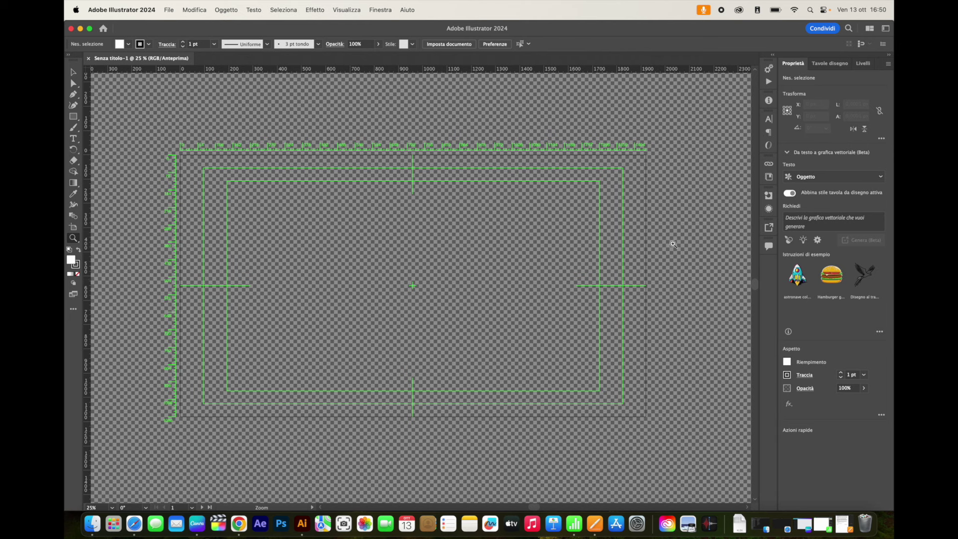
click(863, 63)
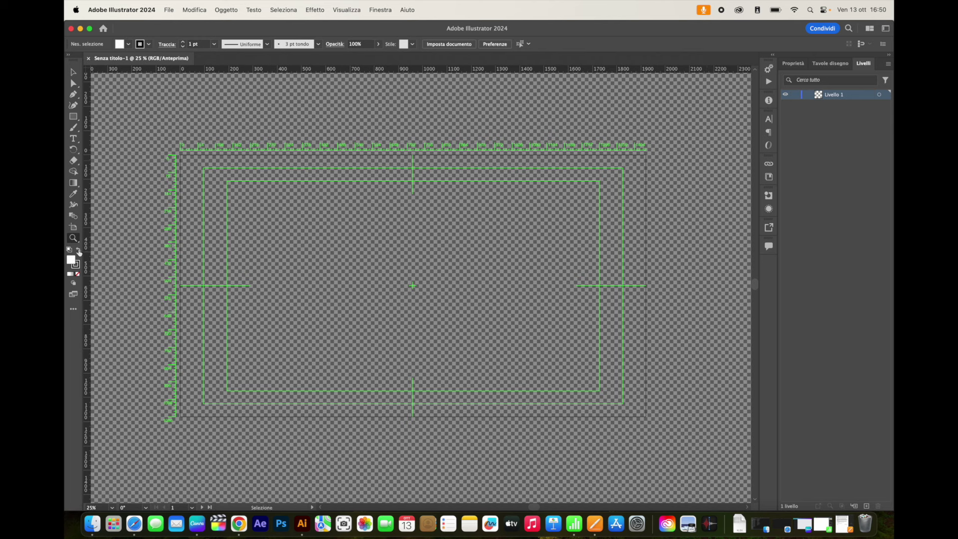
Draw a black-filled, no-stroke rectangle from the artboard's top-left corner
click(73, 120)
click(140, 45)
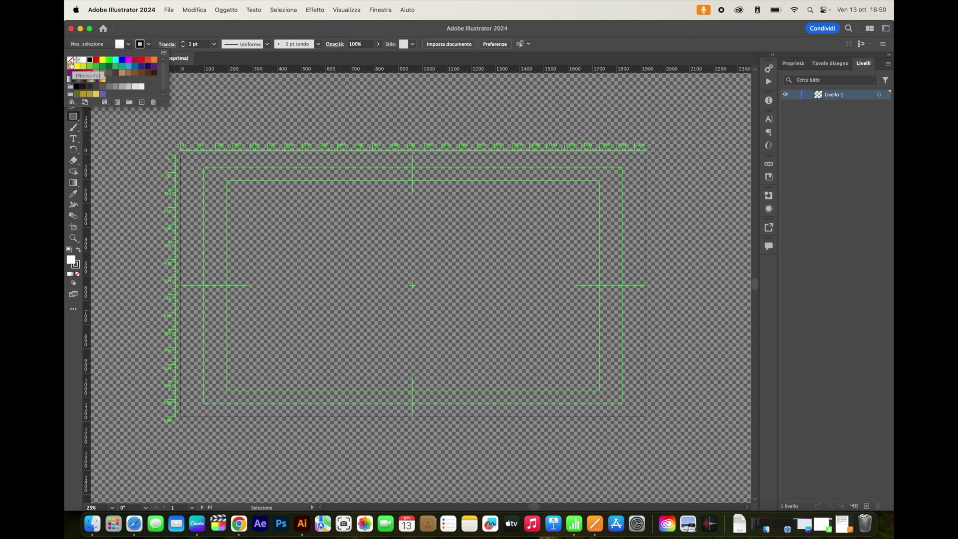
click(70, 60)
click(129, 45)
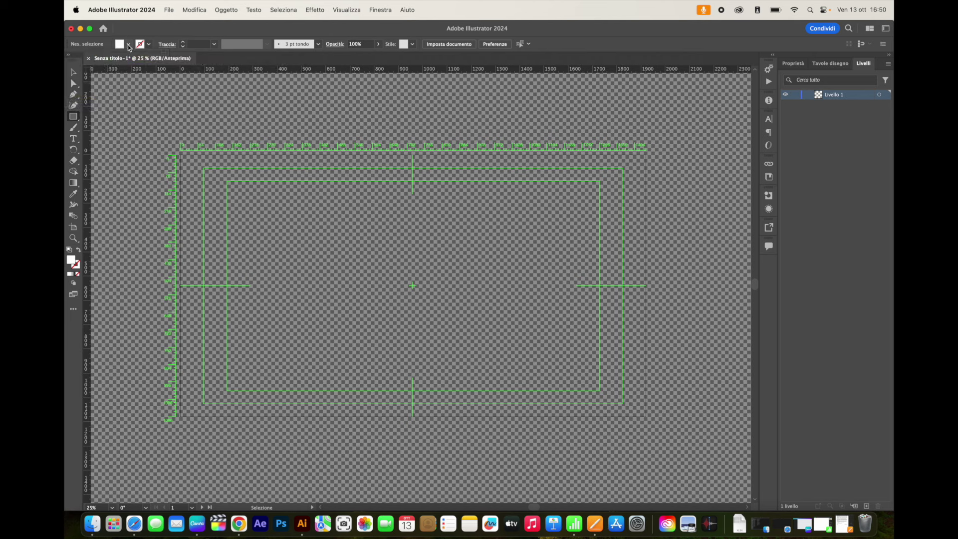
click(91, 61)
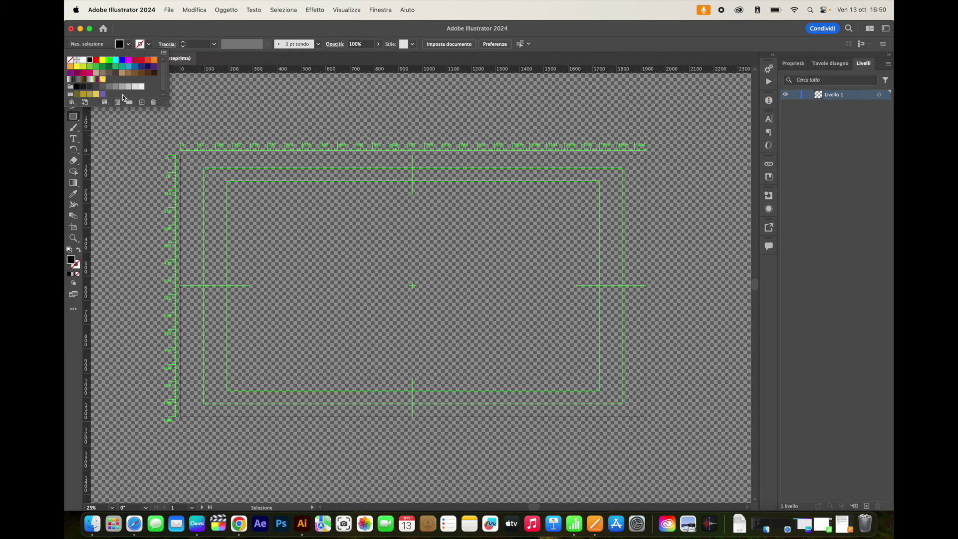
click(183, 162)
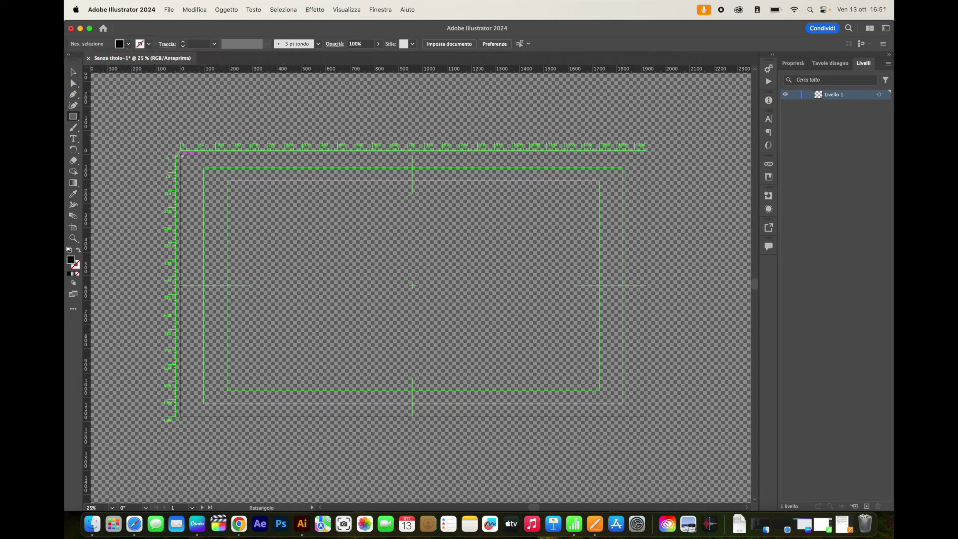
drag(181, 155, 624, 404)
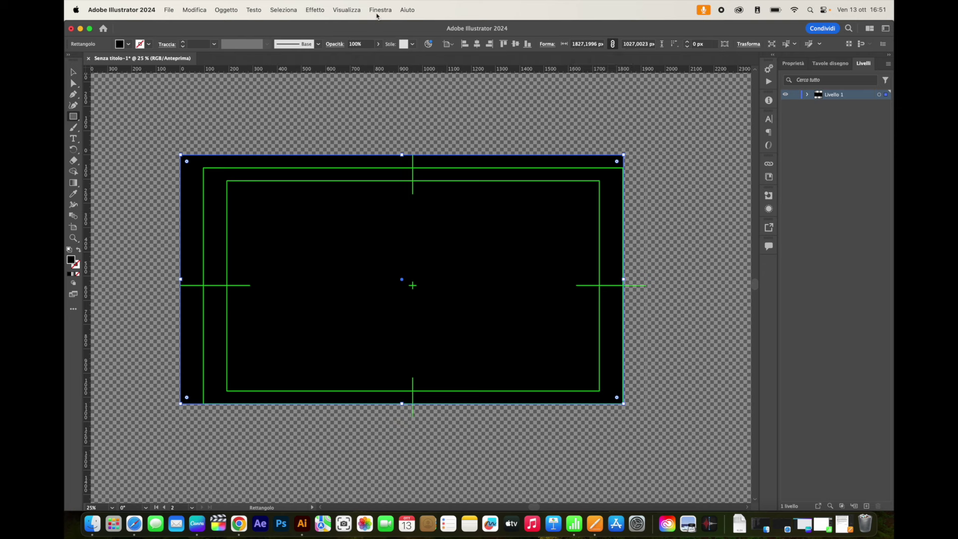
In the Trasforma panel, set the rectangle's width to 1920 px and height to 1080 px
click(380, 10)
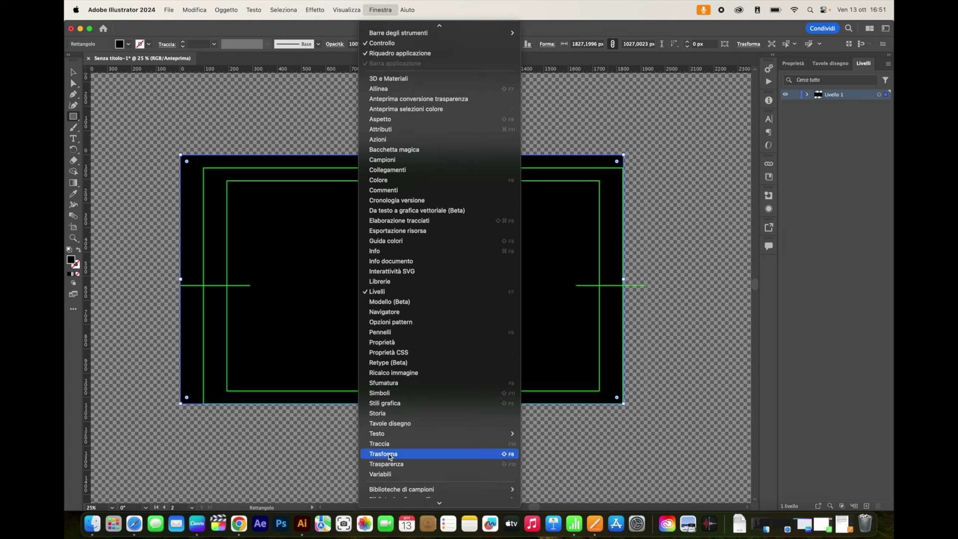
click(391, 454)
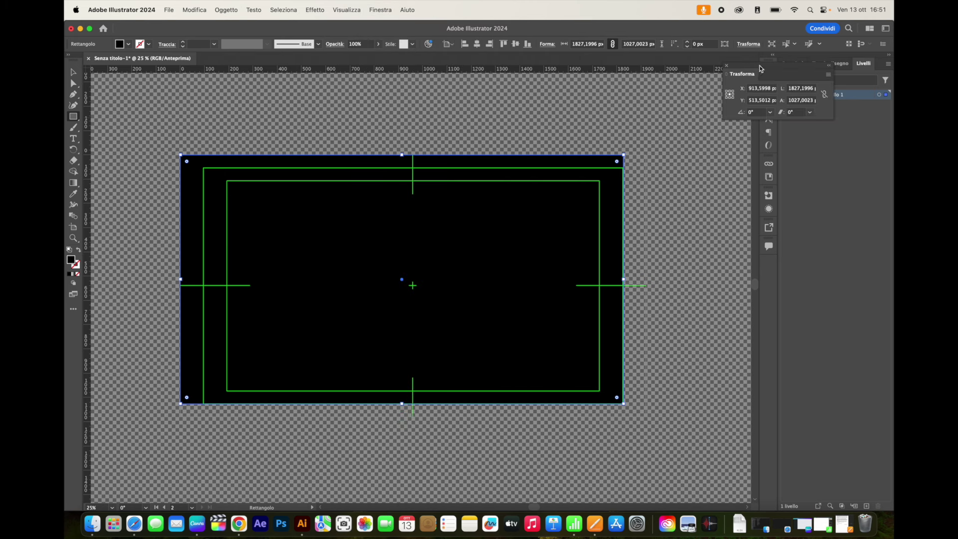
drag(760, 69, 664, 79)
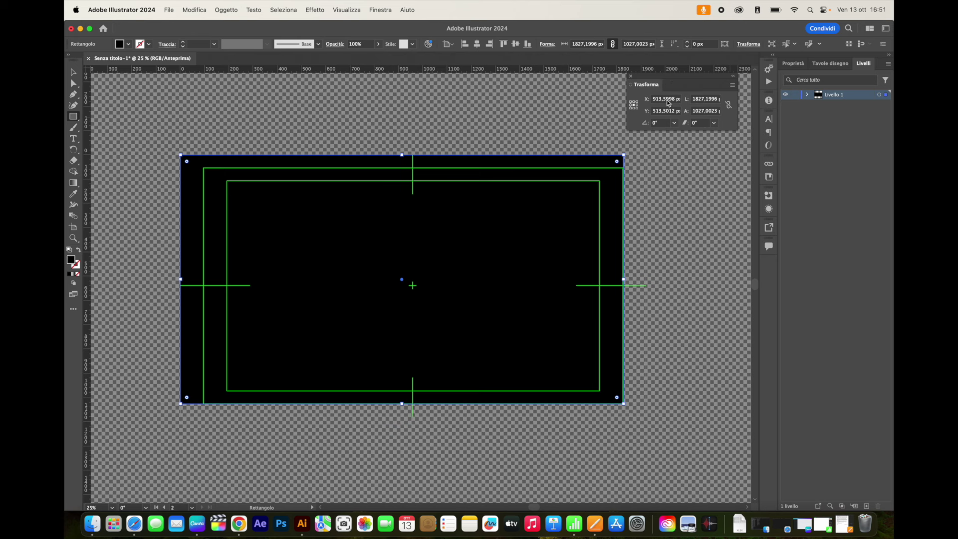
click(703, 100)
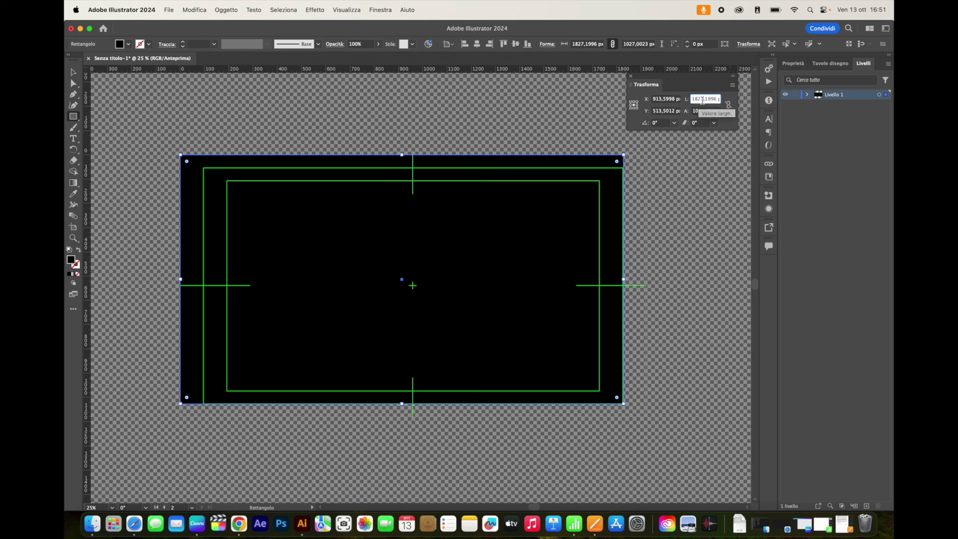
double_click(697, 100)
text(1920)
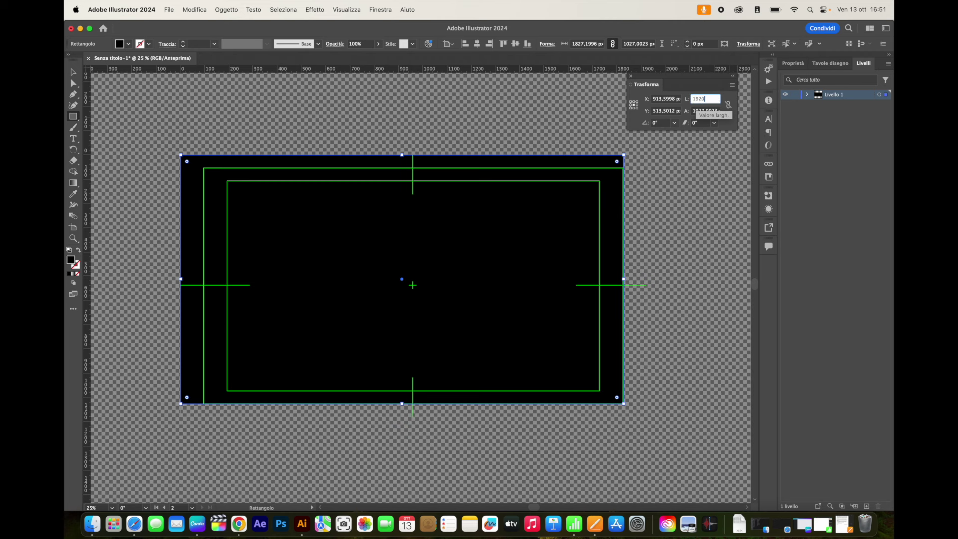
key(Return)
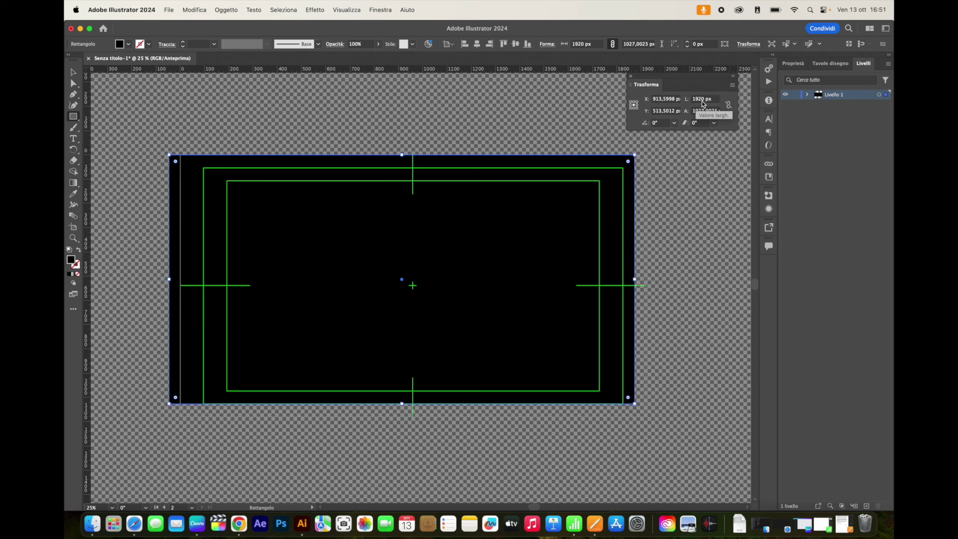
double_click(704, 111)
text(1)
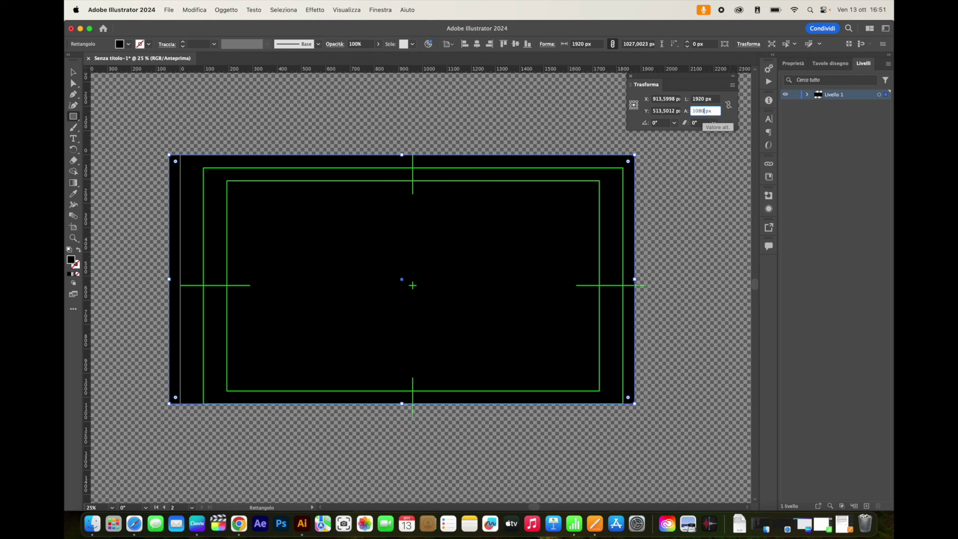
key(Return)
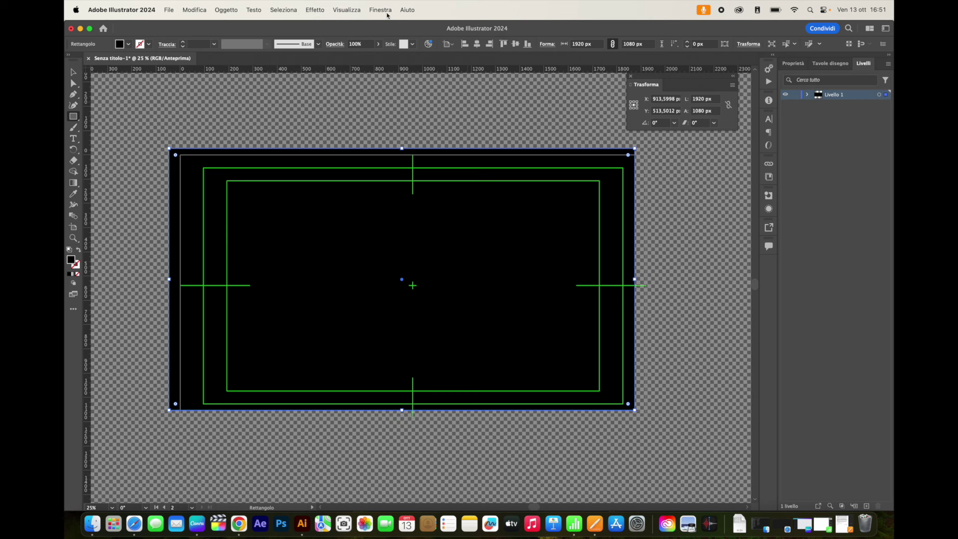
Centre the rectangle horizontally and vertically on the artboard using the Allinea panel
click(387, 11)
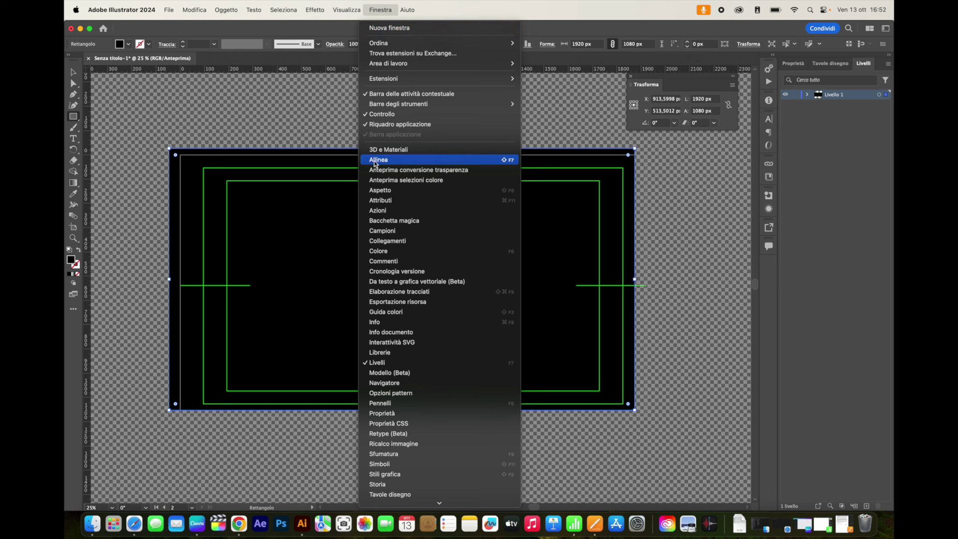
click(378, 160)
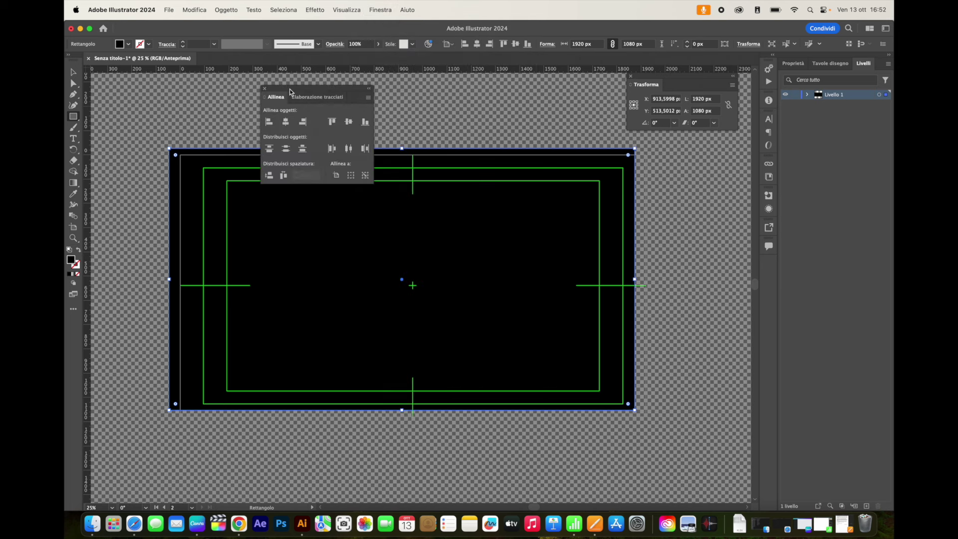
drag(321, 102, 695, 225)
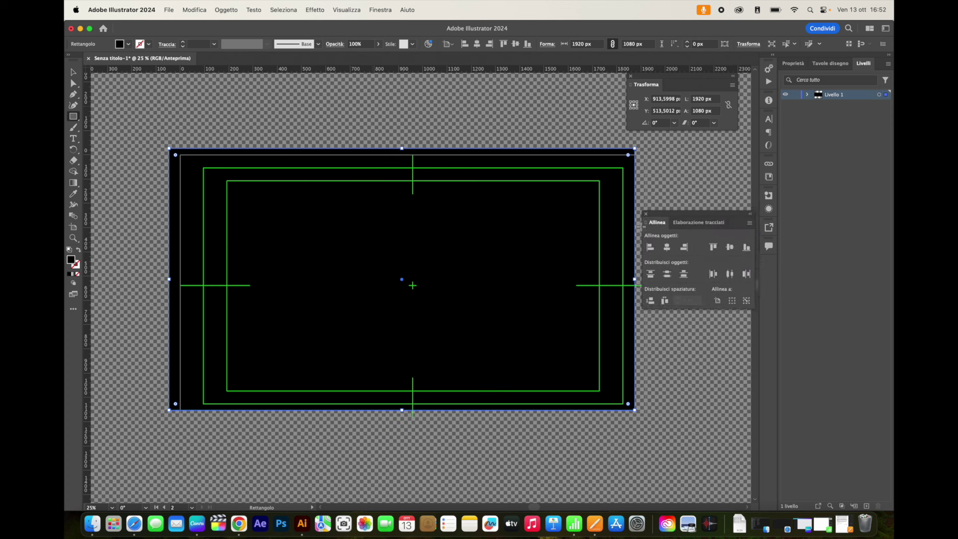
click(667, 248)
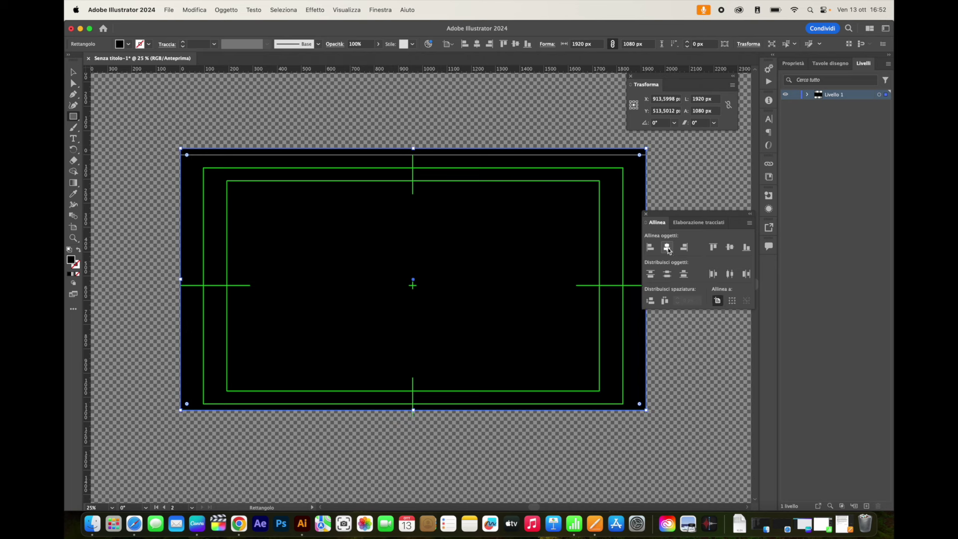
click(729, 247)
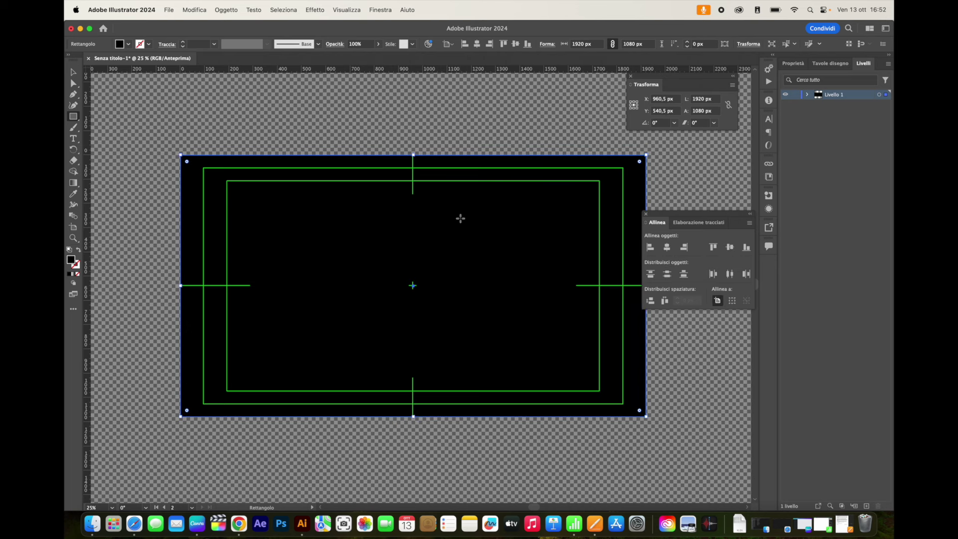
scroll(460, 217, right, 3)
scroll(443, 216, down, 2)
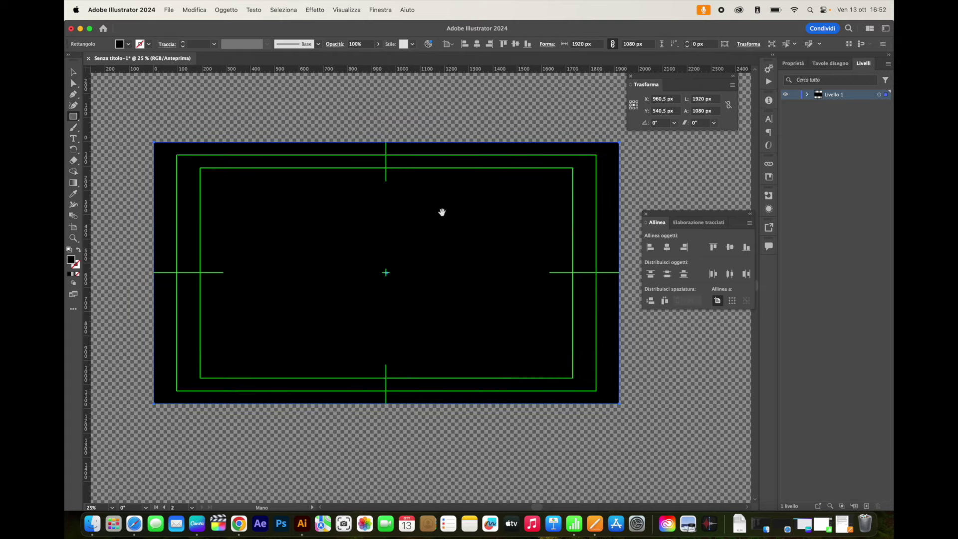
drag(443, 211, 433, 201)
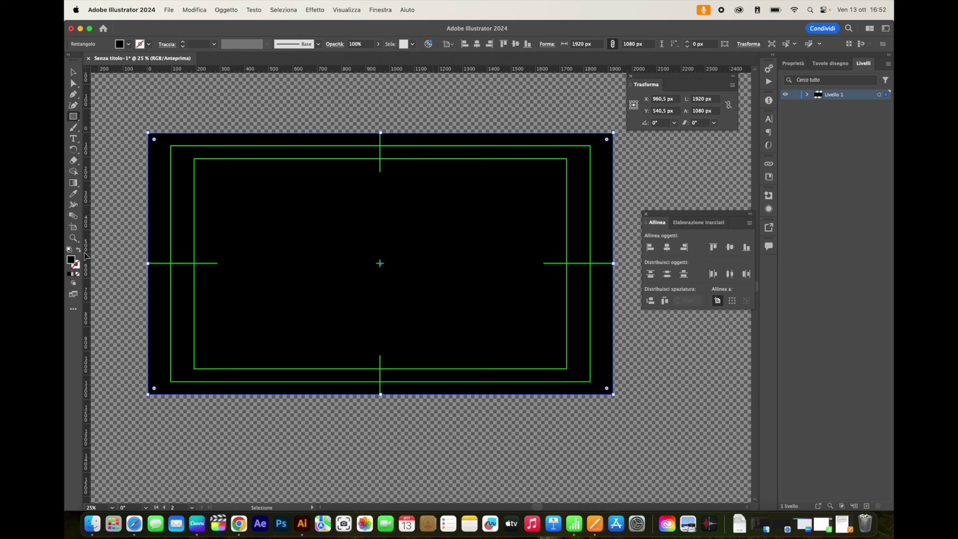
drag(73, 238, 102, 253)
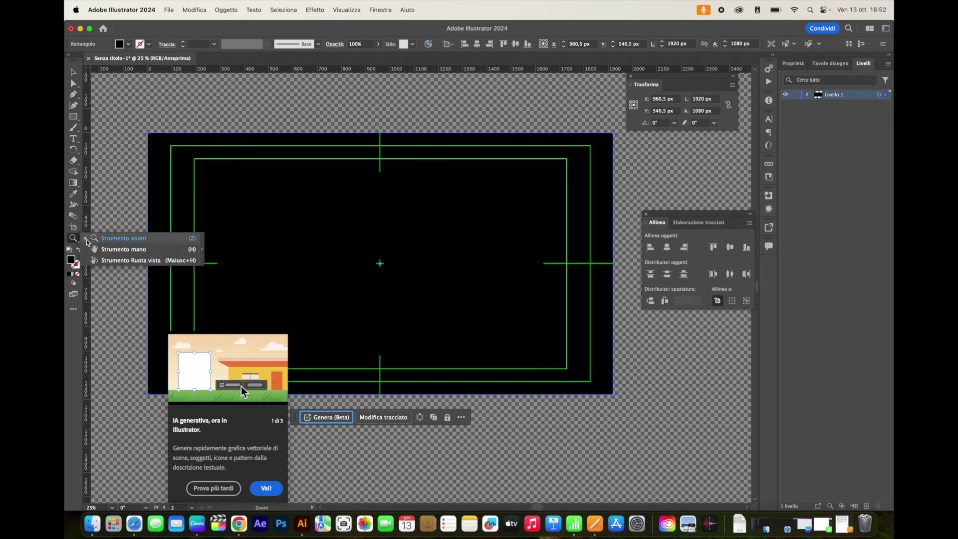
click(123, 254)
mouse_move(349, 249)
mouse_down()
mouse_move(326, 249)
mouse_move(354, 268)
mouse_move(362, 253)
mouse_move(350, 255)
mouse_up()
key(v)
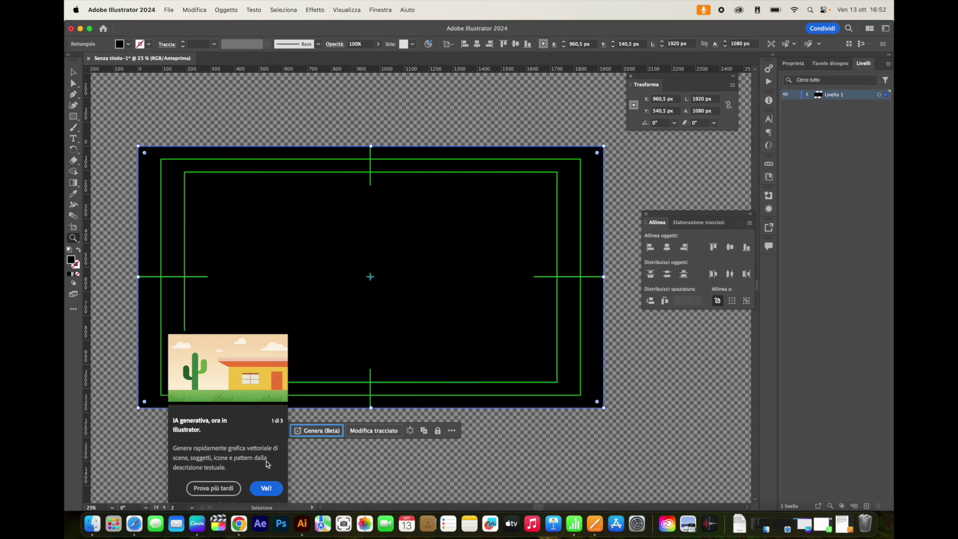
key(z)
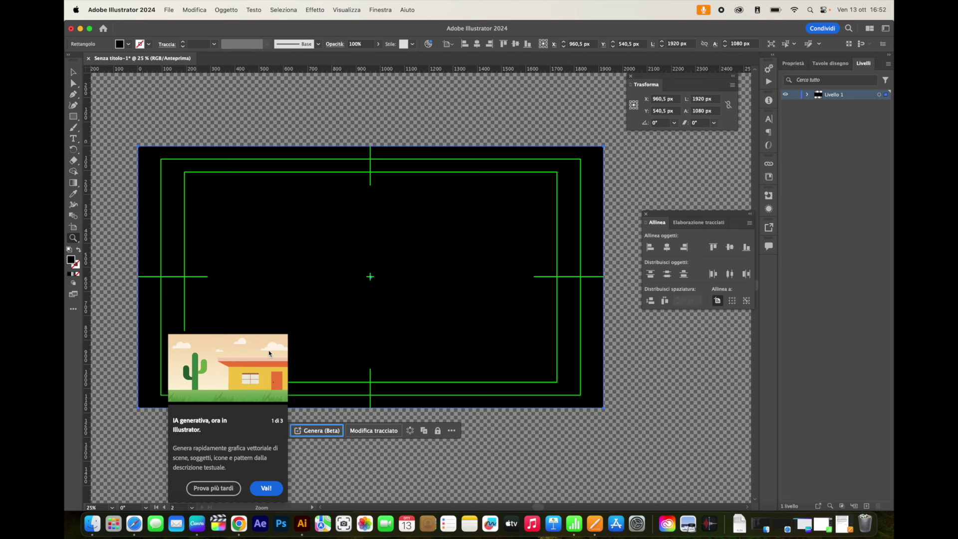
Close the Generative AI popup and contextual task bar, leaving the Type tool ready
click(72, 72)
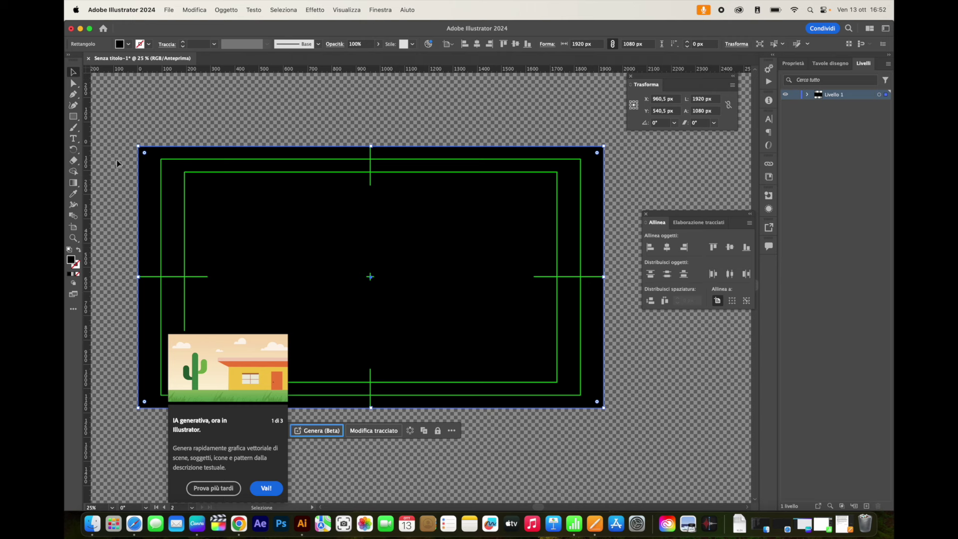
click(451, 430)
click(479, 445)
key(t)
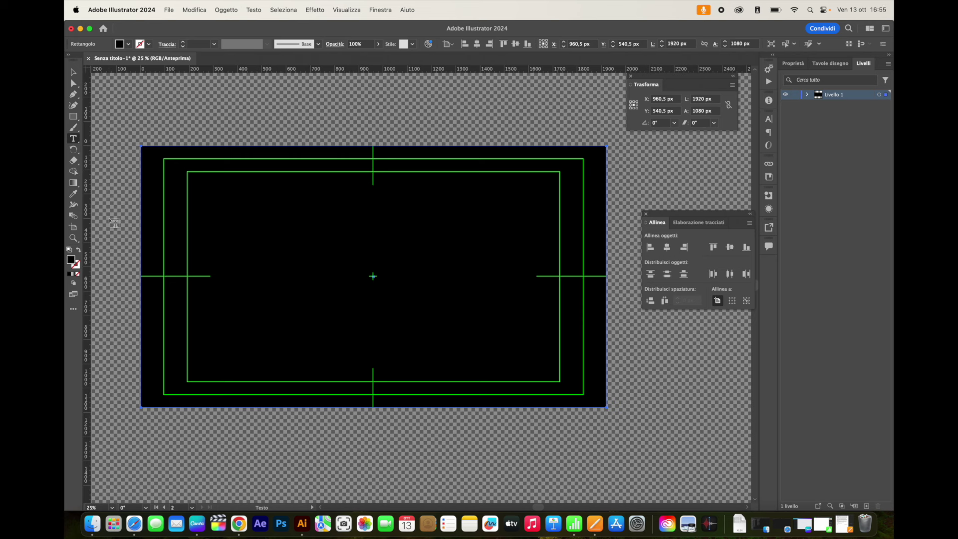
key(v)
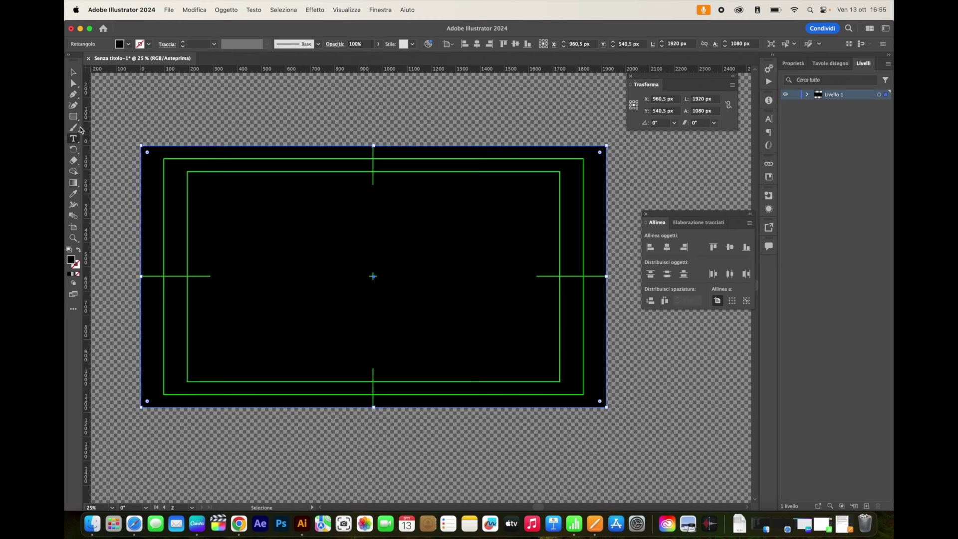
click(73, 139)
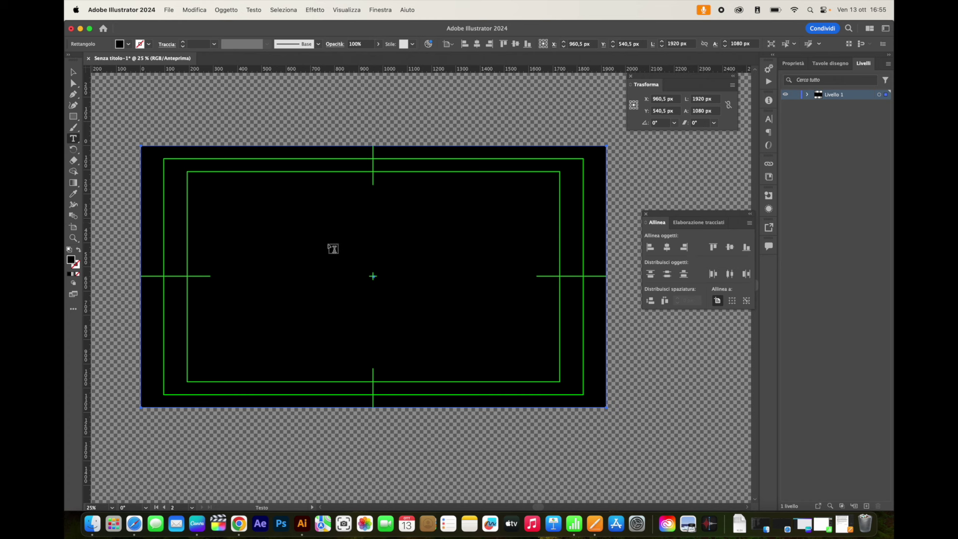
Place a new point-text object above the artboard centre
click(298, 243)
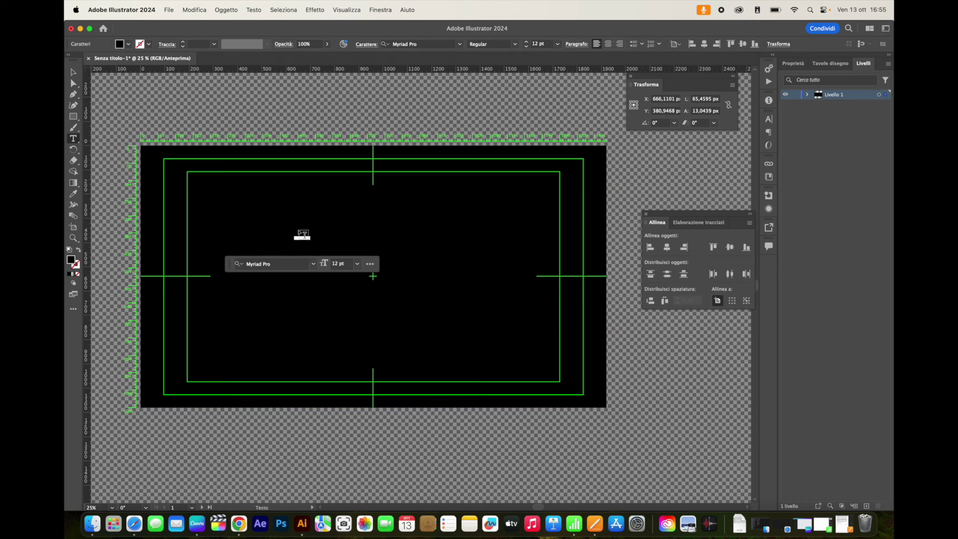
key(Escape)
click(73, 142)
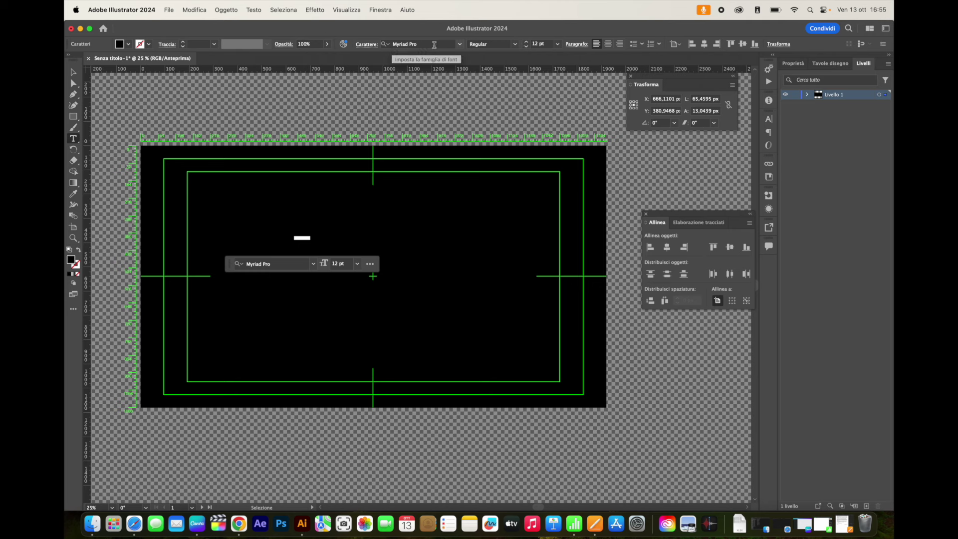
Set the text to 72 pt Myriad Pro Regular
click(526, 41)
click(526, 41)
click(526, 42)
click(526, 42)
click(526, 42)
click(526, 42)
click(526, 42)
click(526, 42)
click(558, 44)
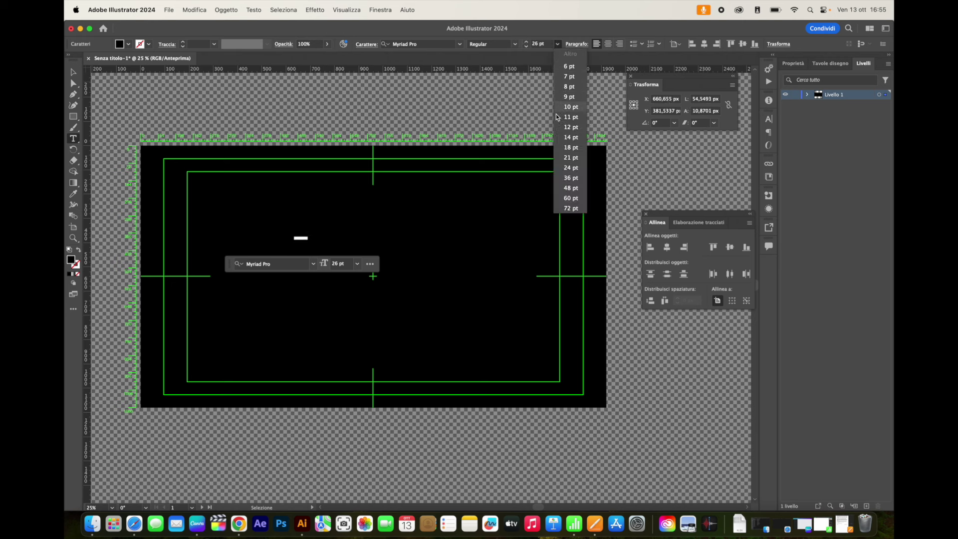
click(571, 208)
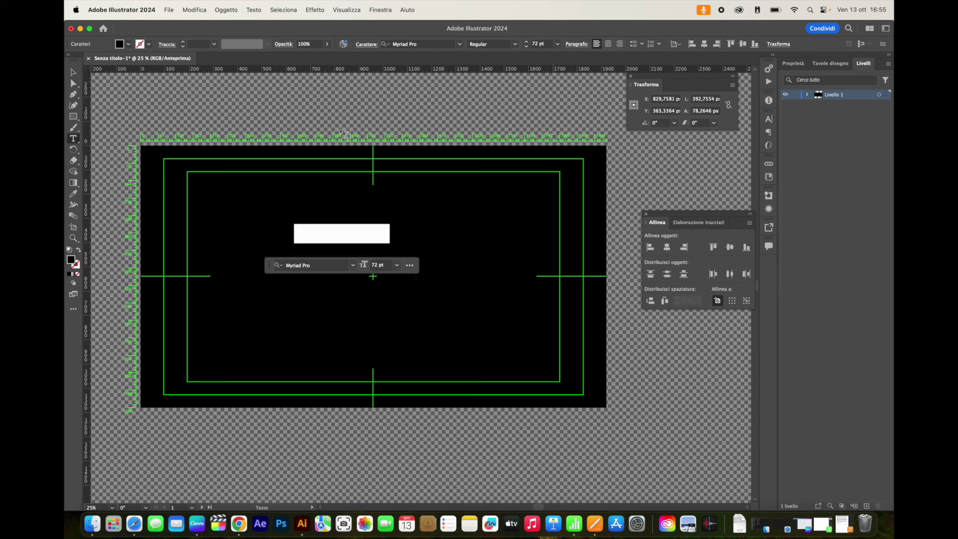
click(367, 44)
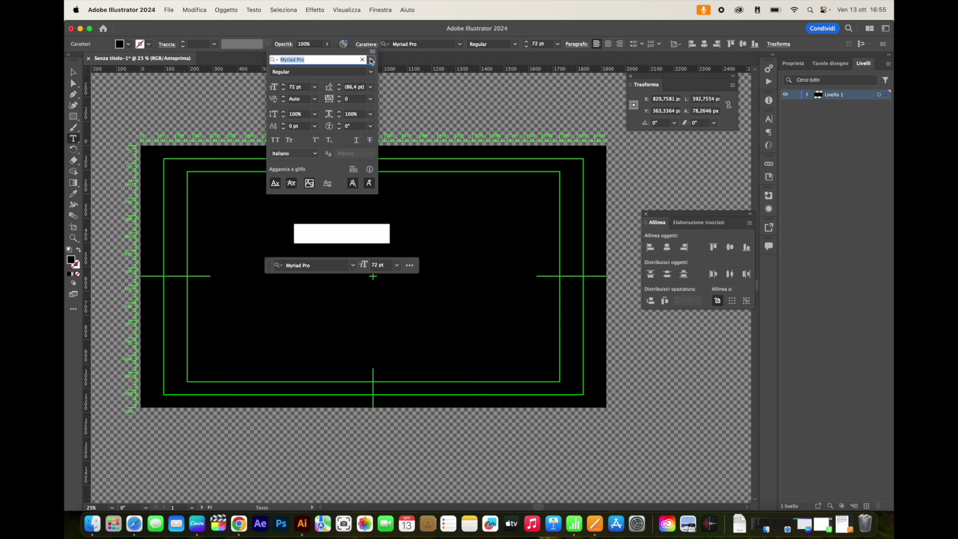
key(Escape)
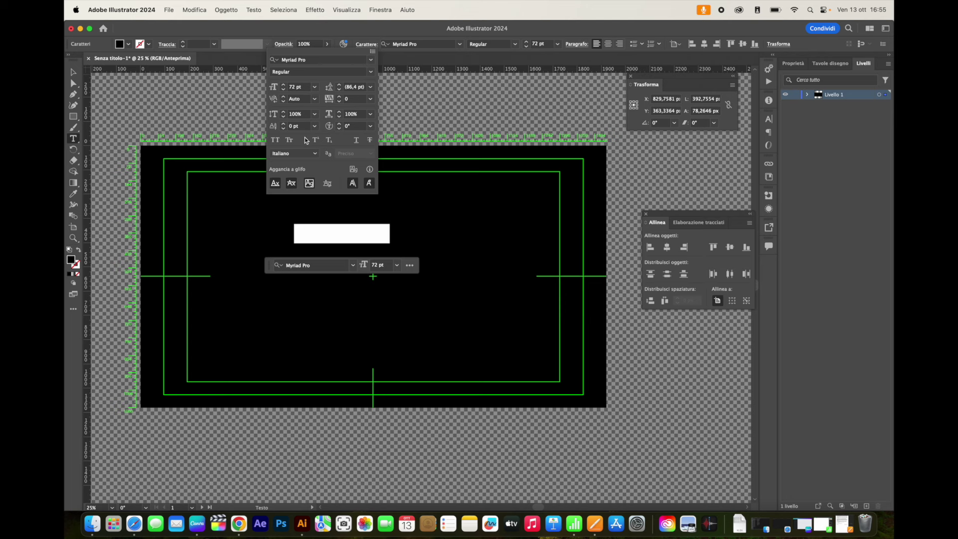
Select the placeholder text and give it a white (Bianco) fill
click(331, 231)
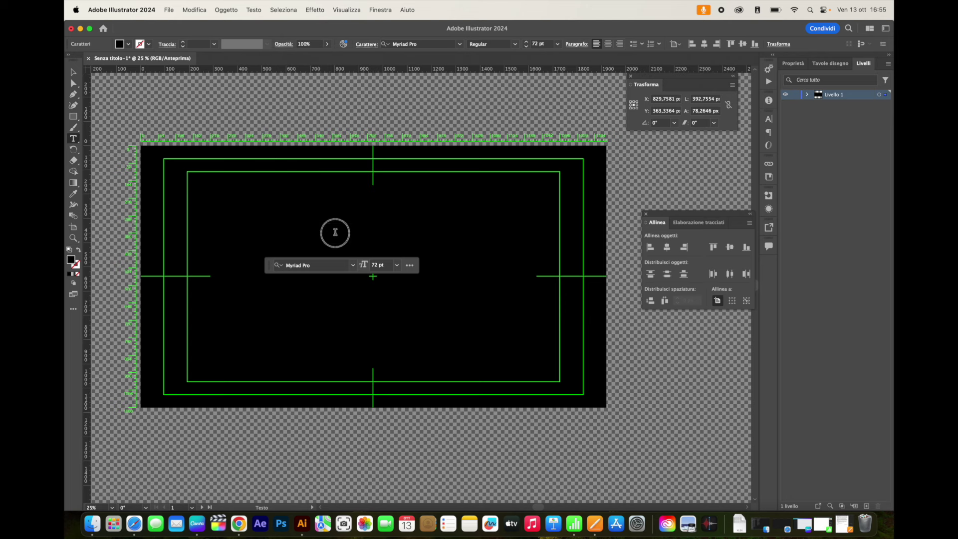
double_click(342, 232)
double_click(329, 234)
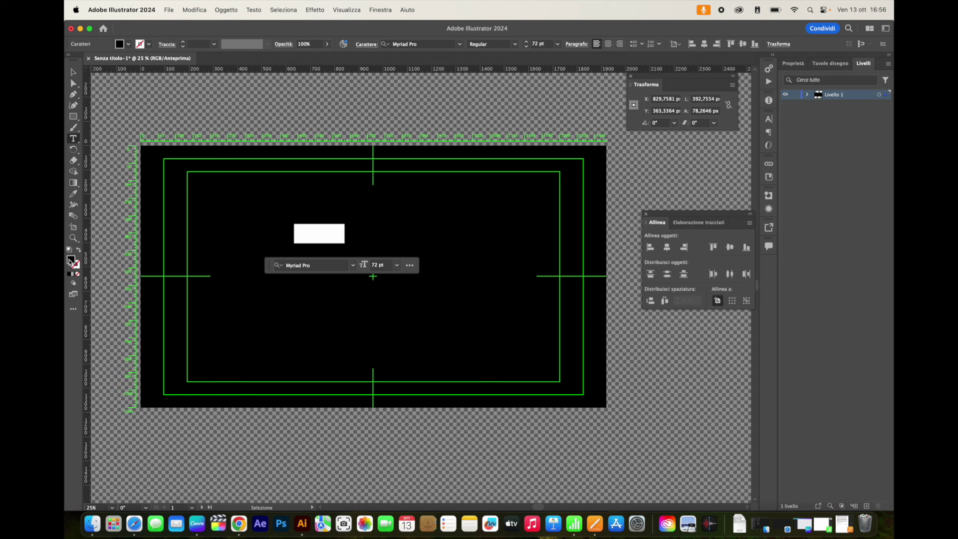
click(128, 44)
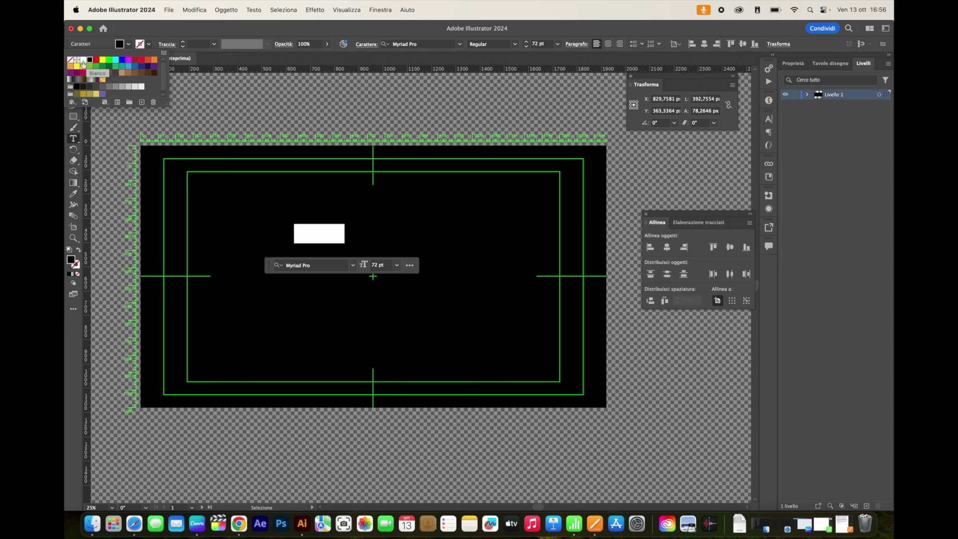
click(83, 64)
click(309, 233)
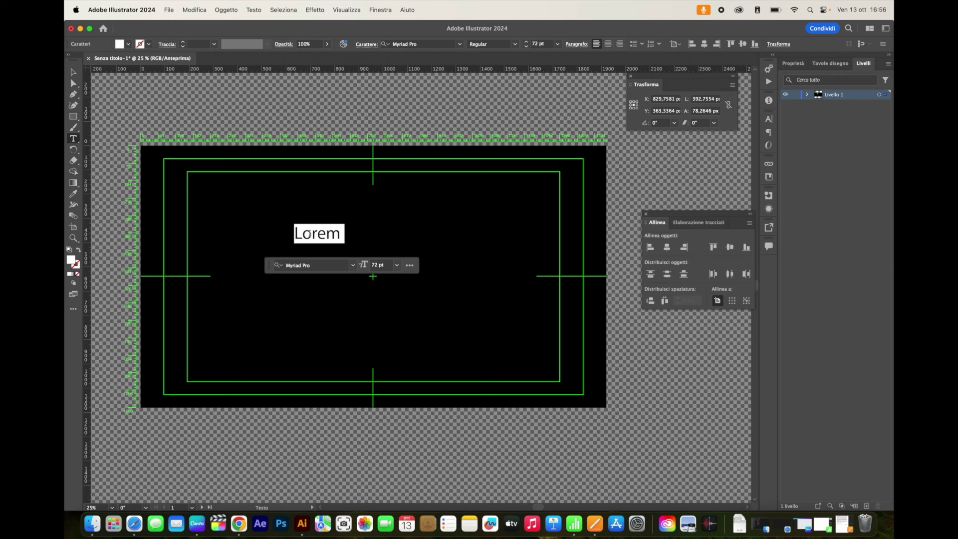
Replace the placeholder 'Lorem' with 'STUDENTI CREATIVI'
drag(339, 234, 273, 232)
text(STUDENTI CREATIVI)
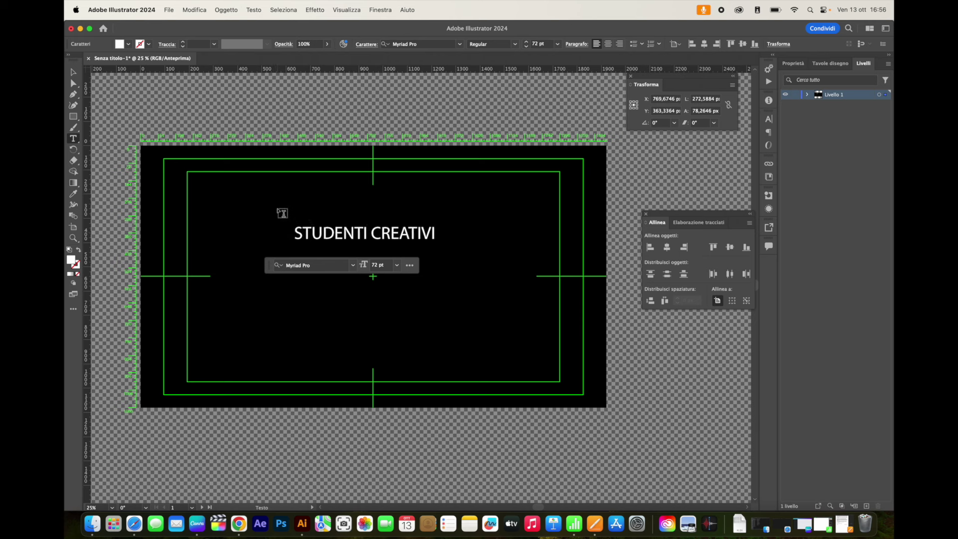
drag(298, 233, 434, 233)
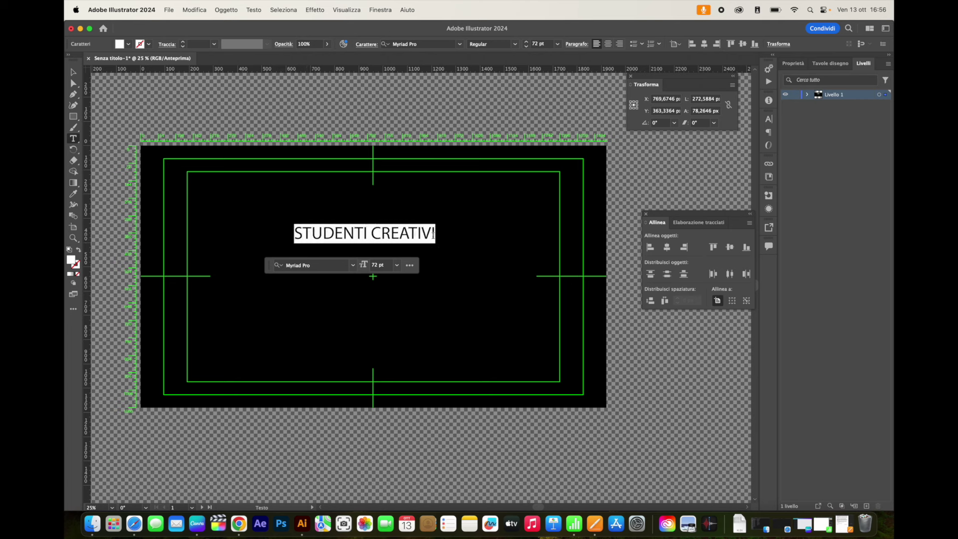
click(332, 268)
Browse the font families and apply the Modak typeface to the STUDENTI CREATIVI title
click(354, 265)
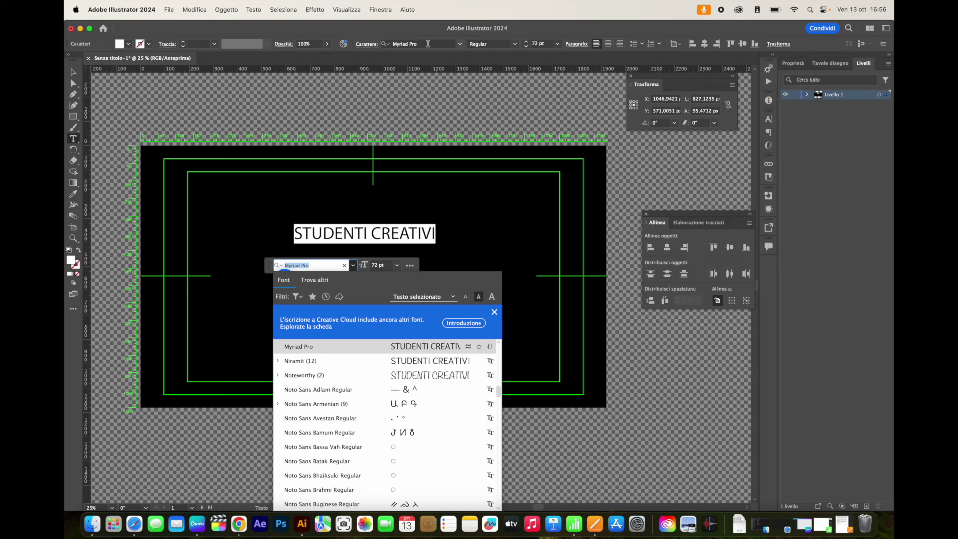
click(460, 44)
click(462, 45)
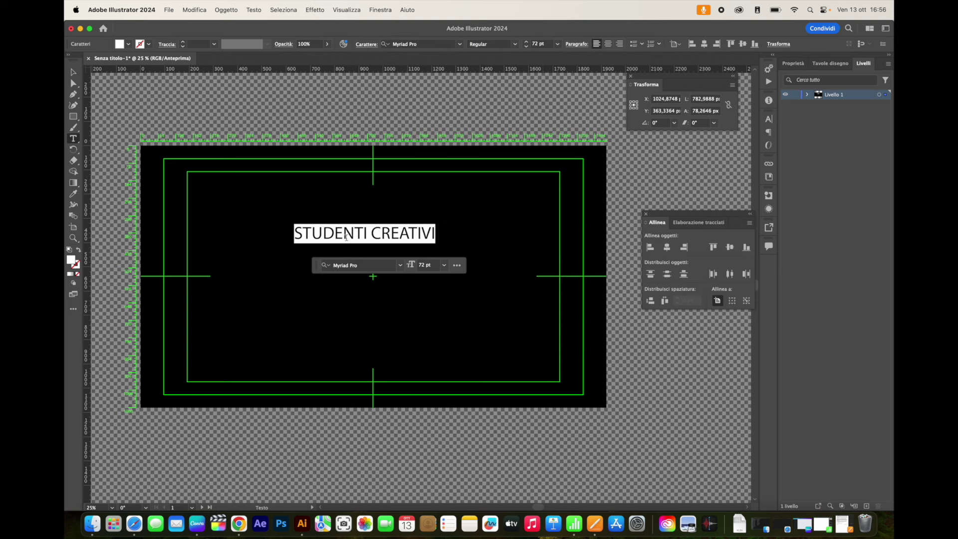
click(460, 45)
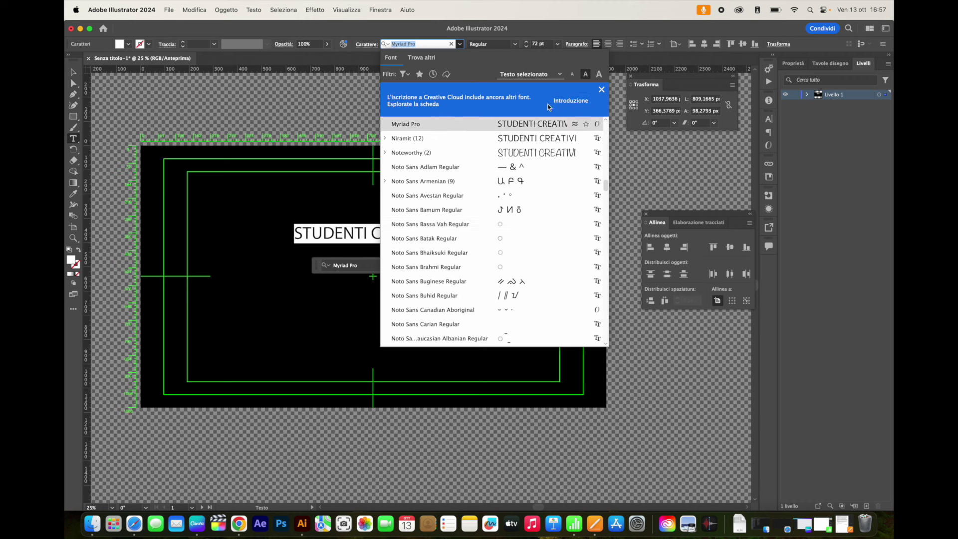
click(602, 90)
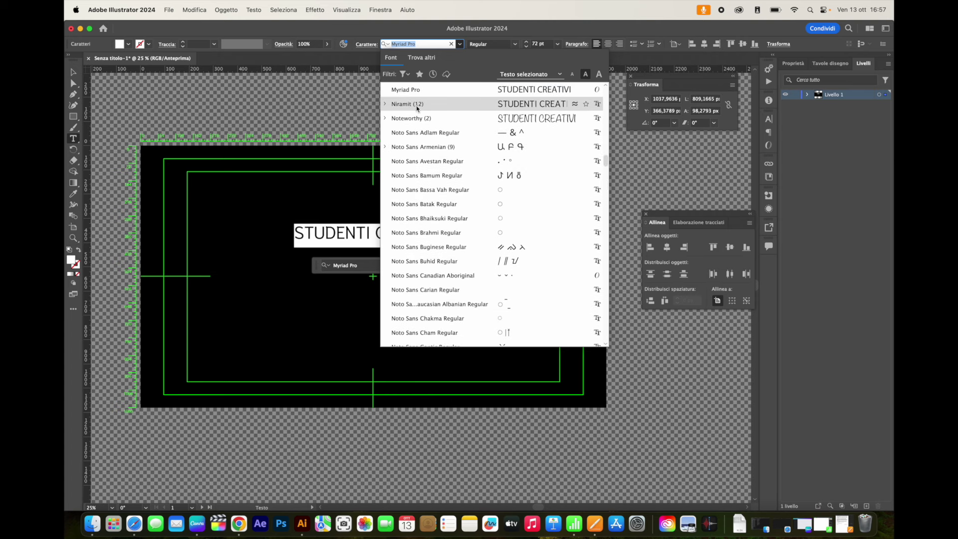
click(423, 59)
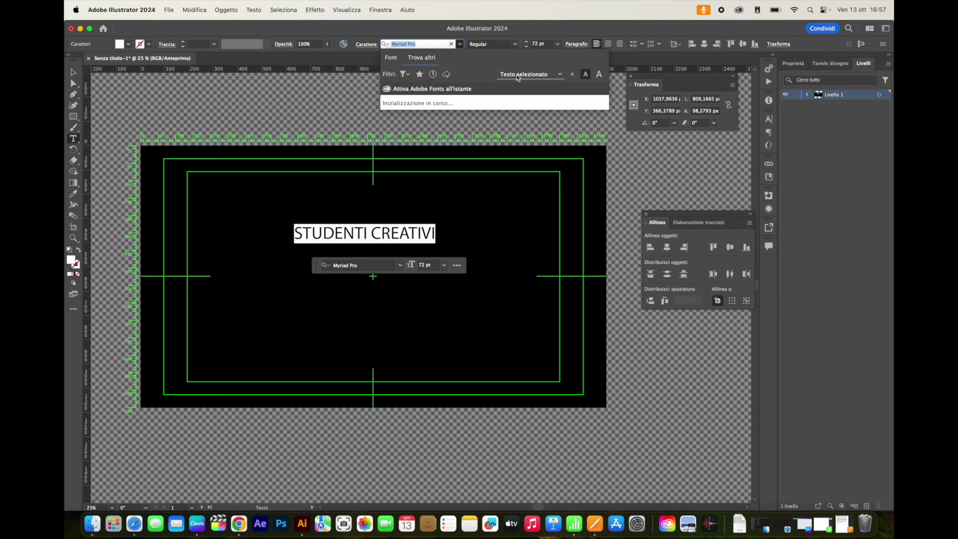
click(391, 59)
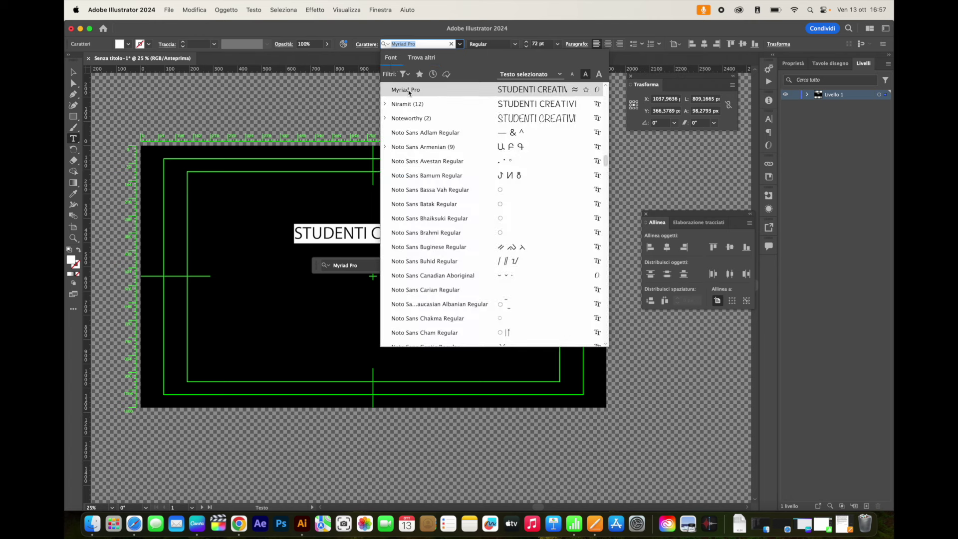
scroll(443, 217, down, 3)
scroll(442, 216, up, 9)
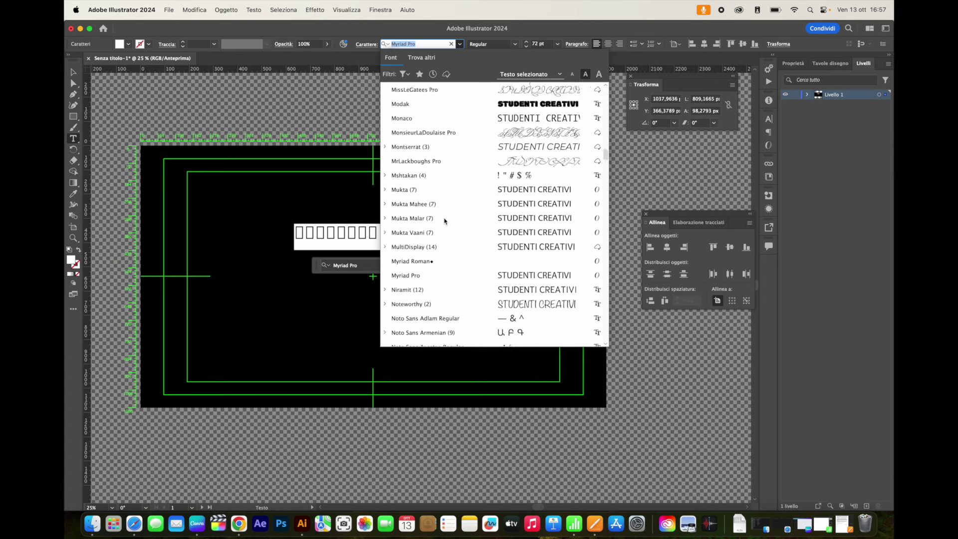
scroll(442, 217, up, 5)
scroll(424, 215, down, 3)
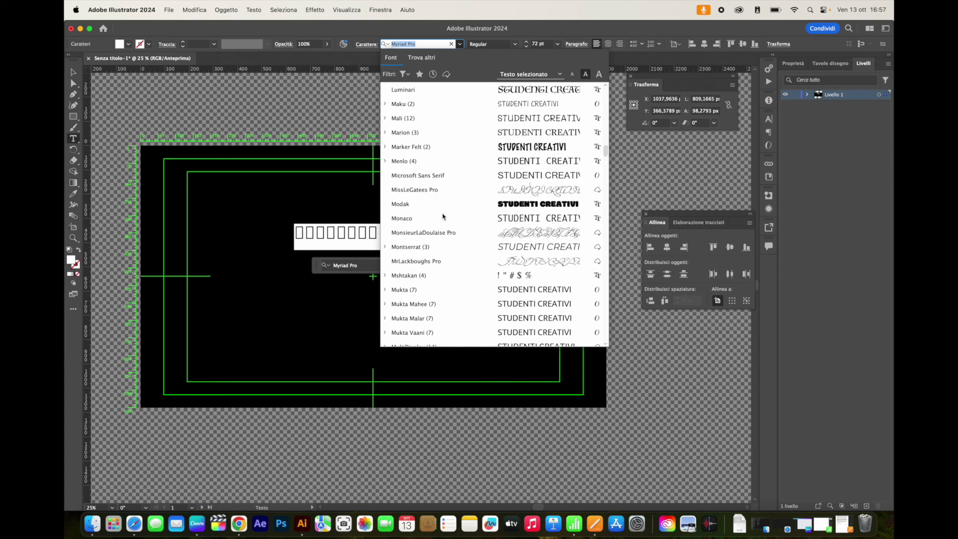
click(408, 205)
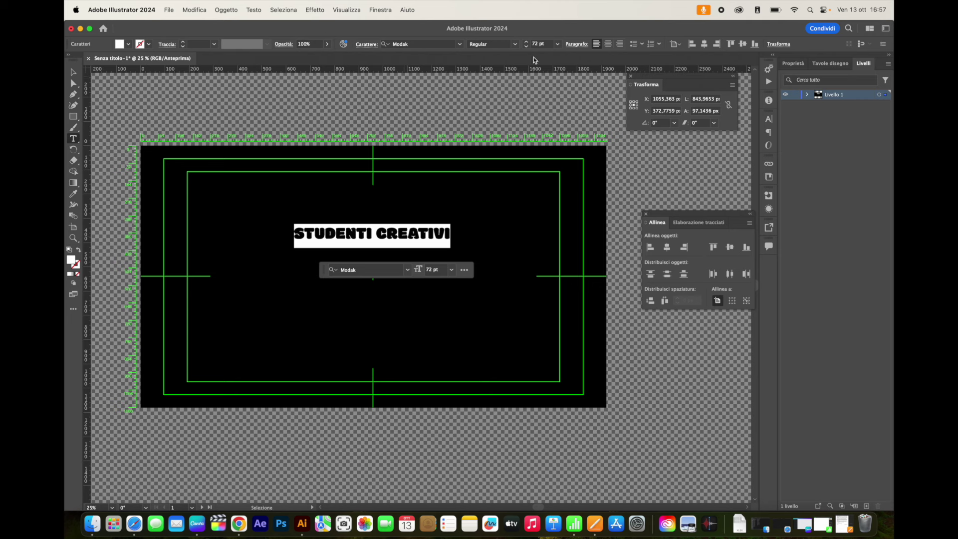
Set the title's font size to 120 pt, replacing an interim 150 pt
click(558, 44)
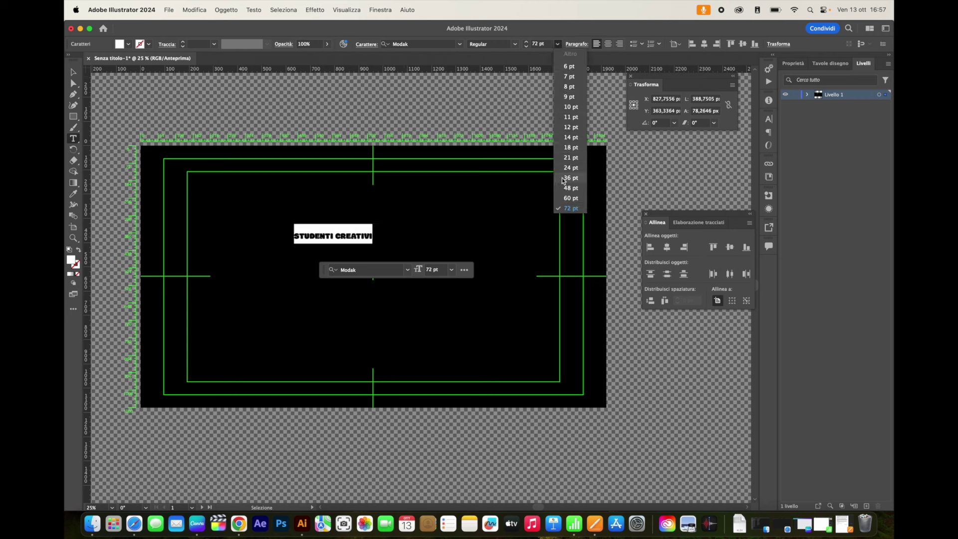
click(547, 43)
text(150)
key(Return)
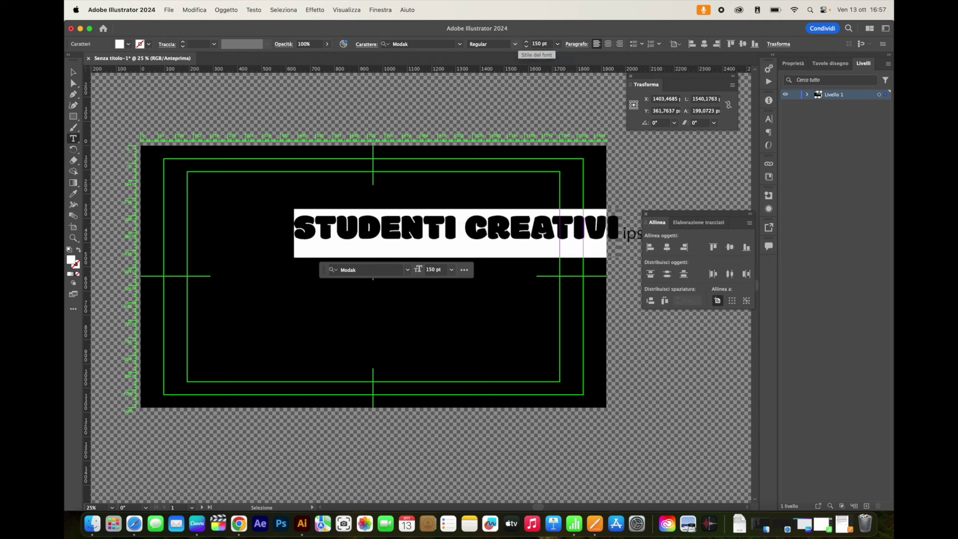
click(539, 44)
text(120)
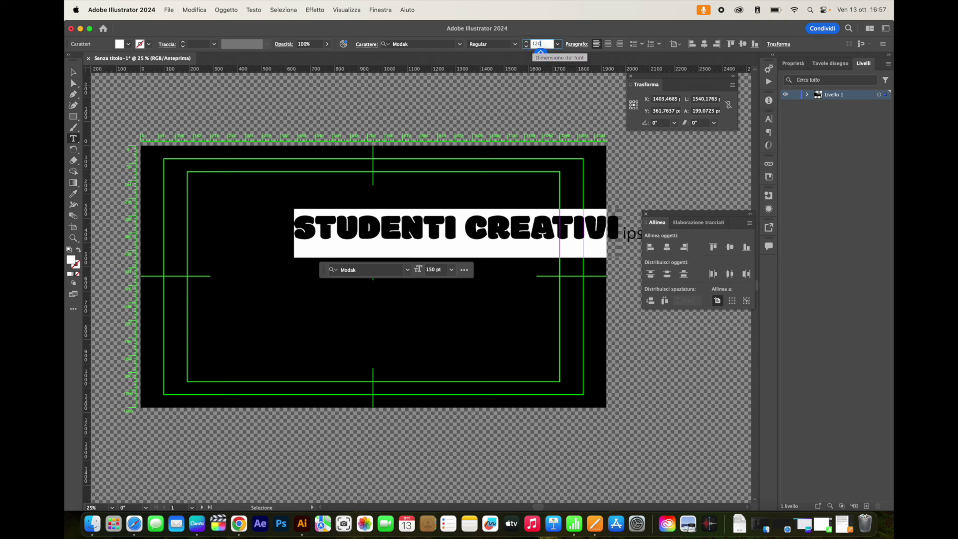
key(Return)
Reposition the title on the artboard and make its text fill white
click(74, 71)
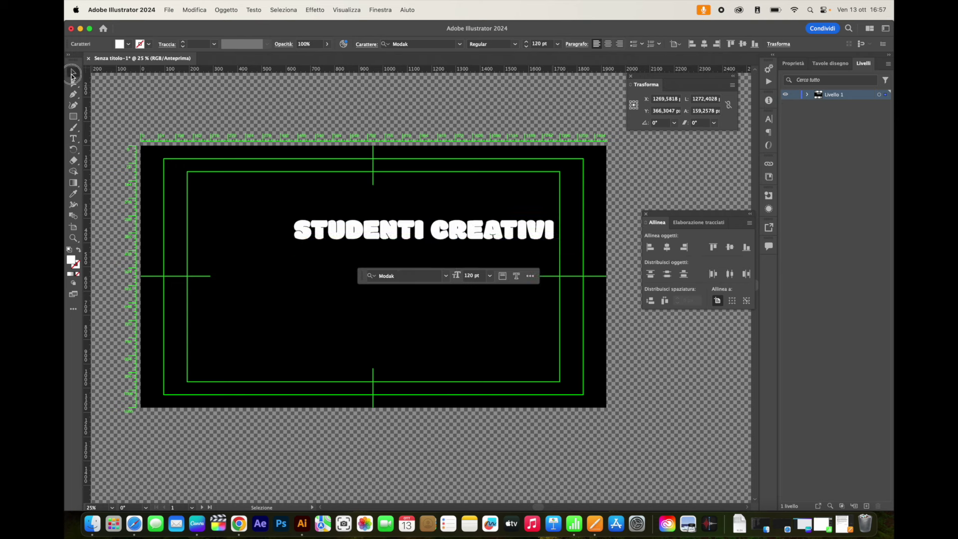
click(483, 233)
mouse_move(483, 233)
mouse_down()
mouse_move(417, 237)
mouse_move(528, 236)
mouse_up()
double_click(456, 240)
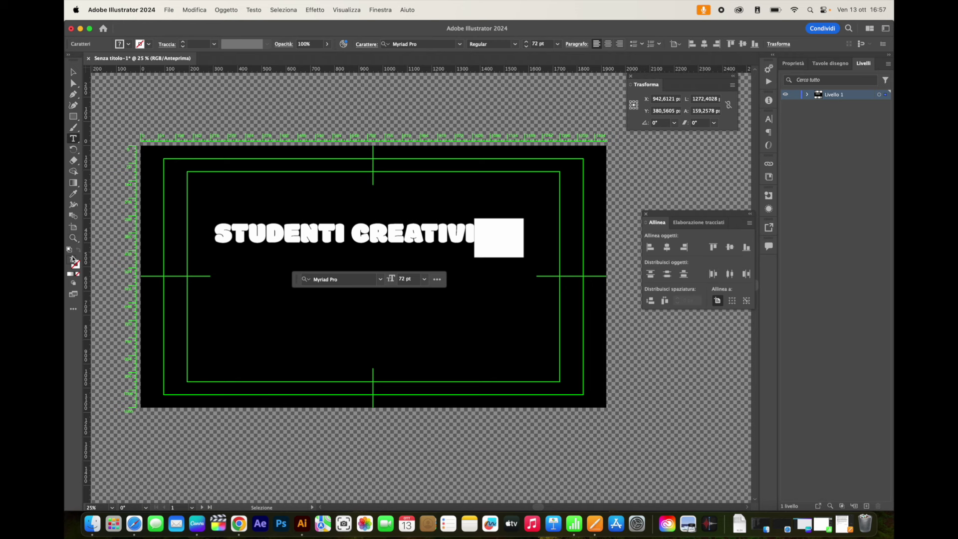
click(128, 44)
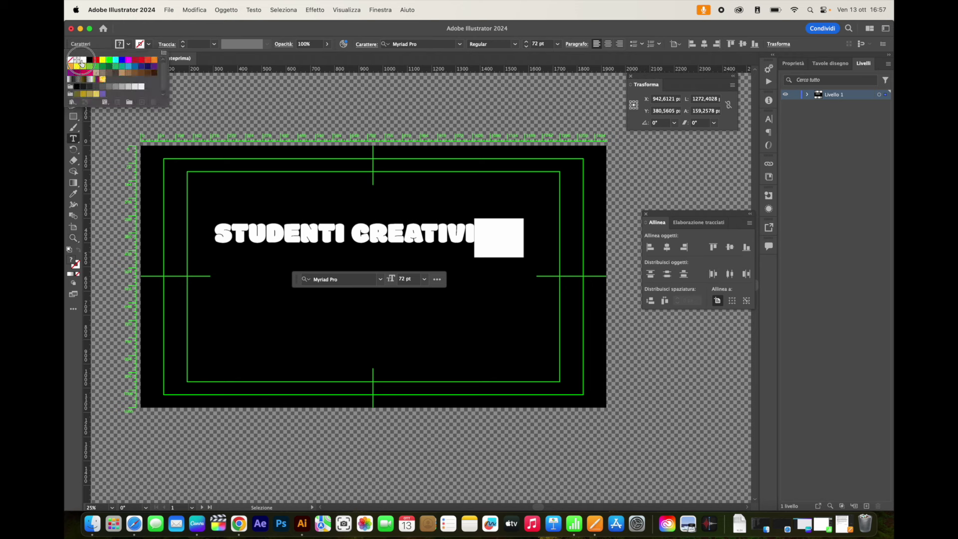
click(86, 60)
key(Escape)
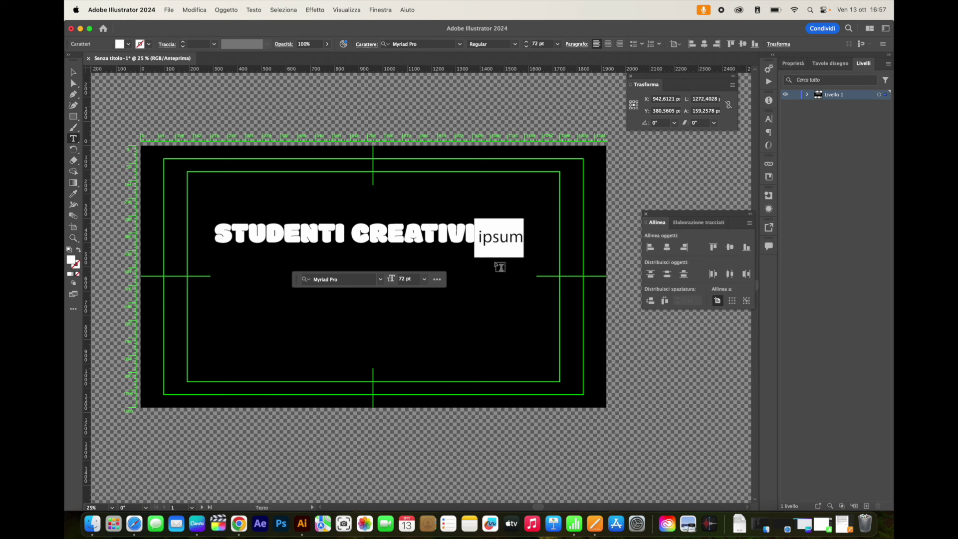
Delete the stray 'ipsum' text trailing after the title
drag(524, 238, 482, 239)
key(BackSpace)
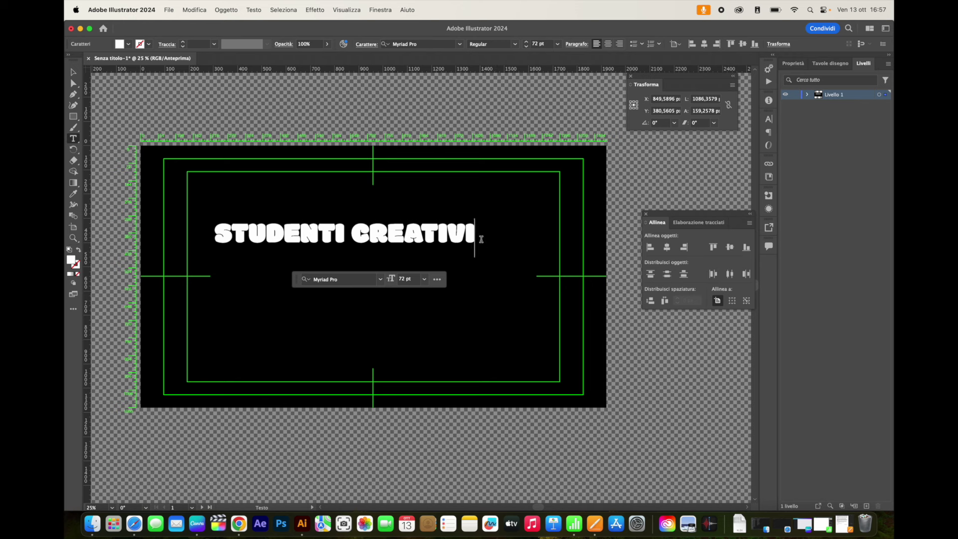
key(Escape)
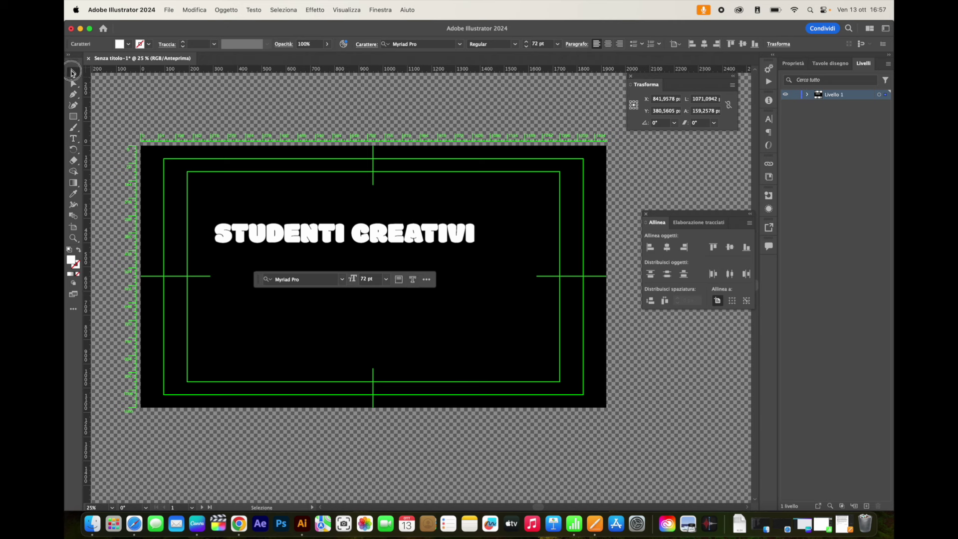
Centre the title horizontally, nudge it lower, and move it onto a new Livello 2 layer
click(667, 247)
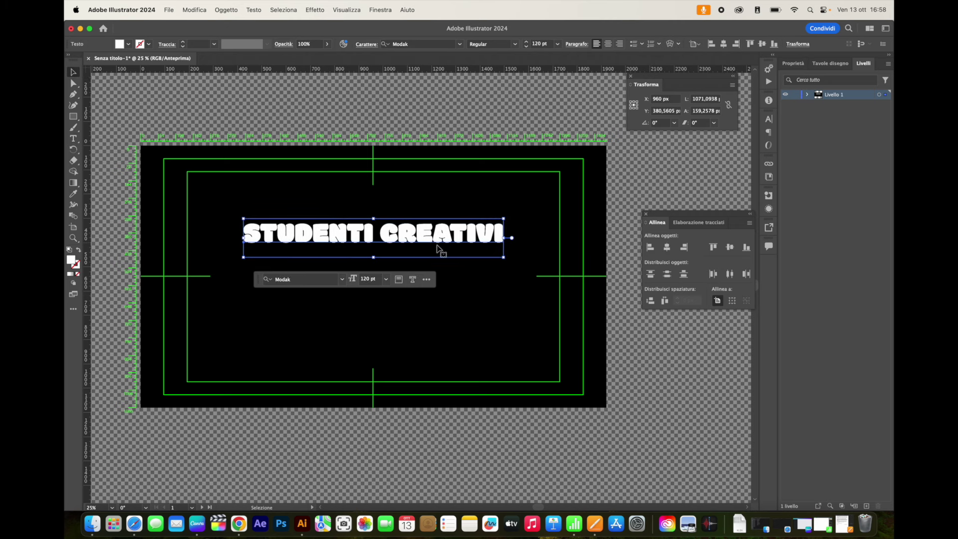
drag(446, 240, 446, 265)
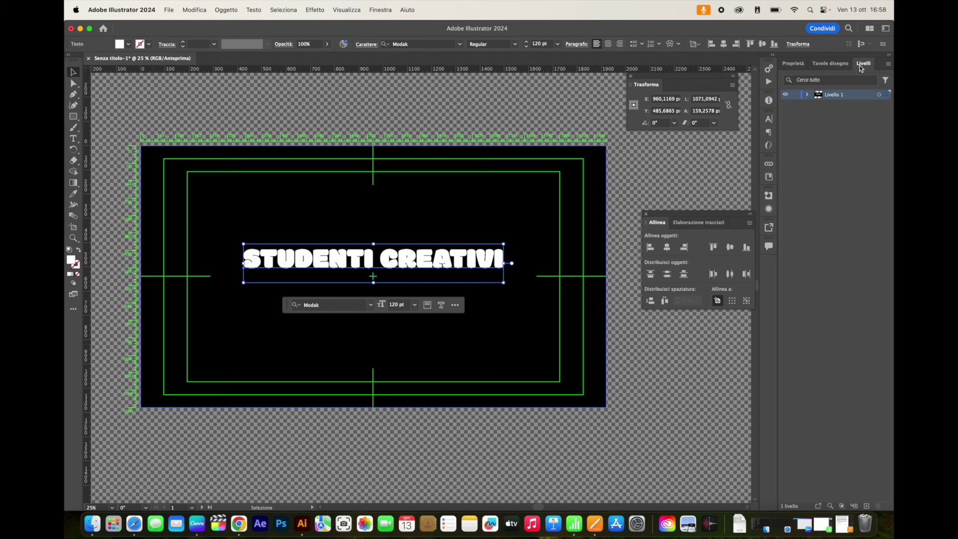
click(807, 95)
click(808, 95)
click(866, 506)
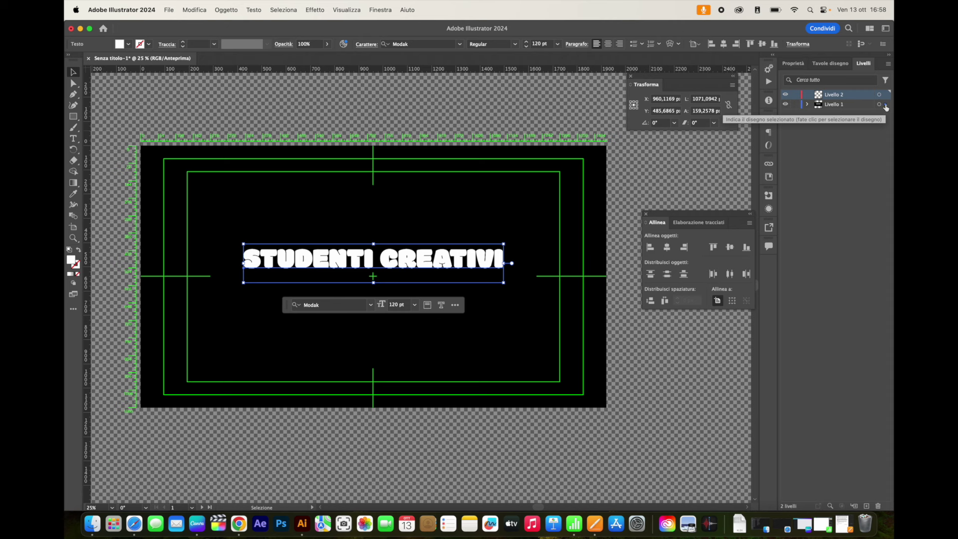
drag(886, 105, 885, 96)
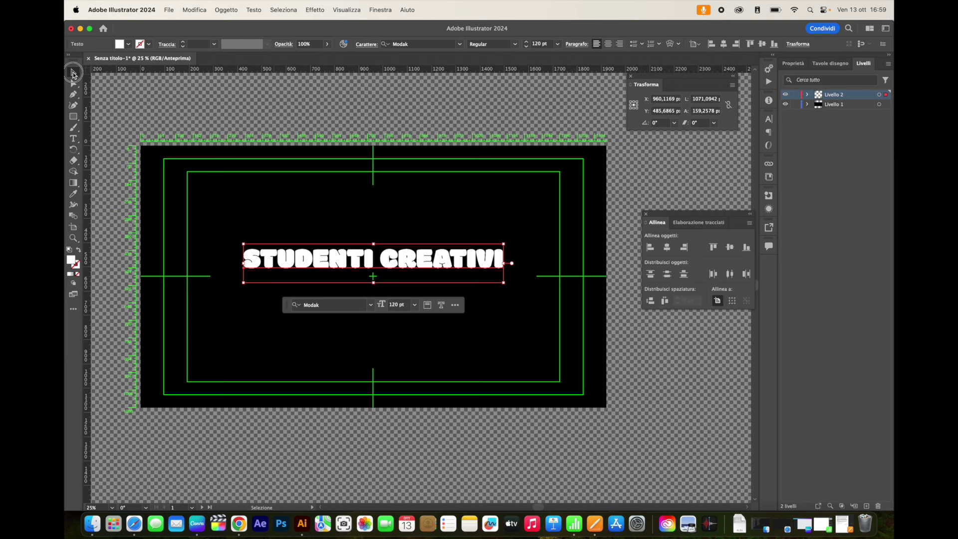
Add a third layer and rename the layers SC and presenta
click(200, 103)
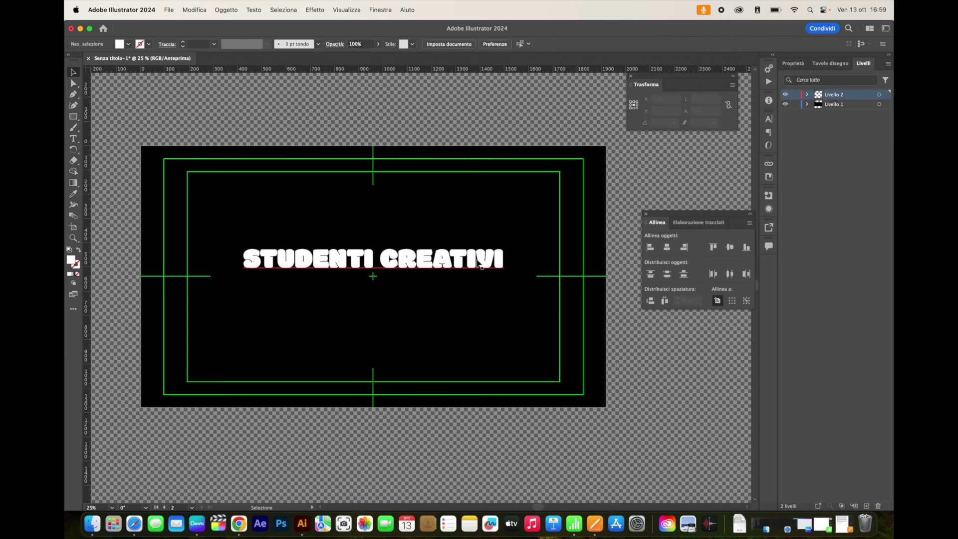
click(355, 259)
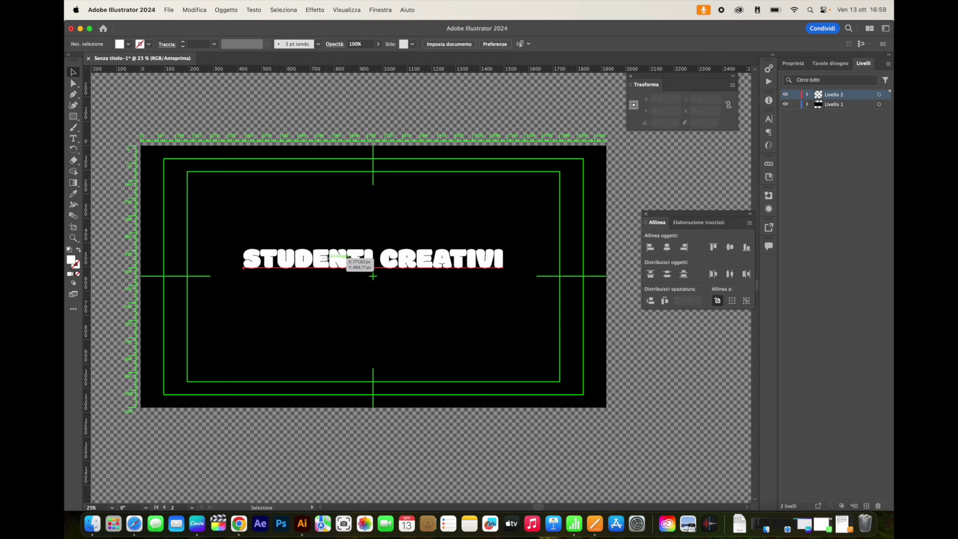
click(278, 127)
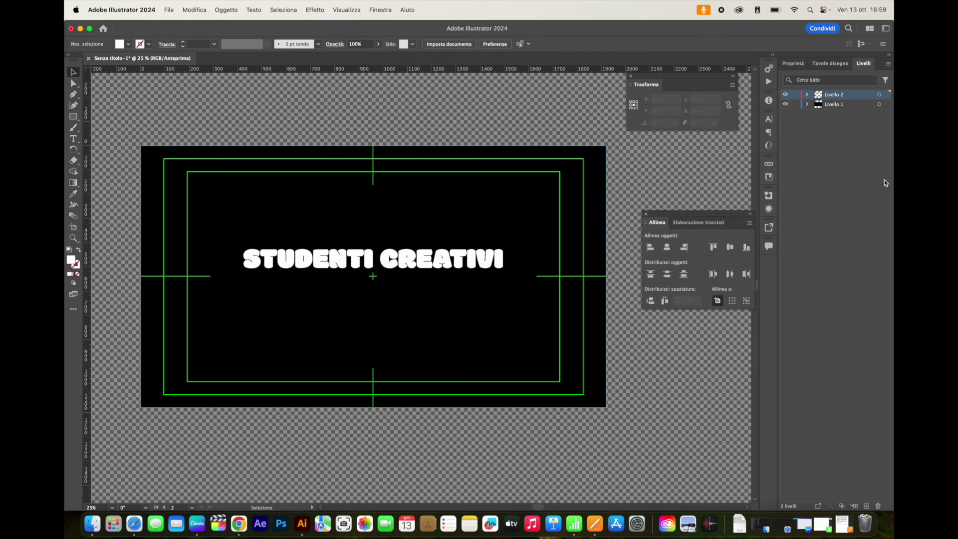
click(866, 505)
click(834, 104)
double_click(839, 104)
text(SC)
key(Return)
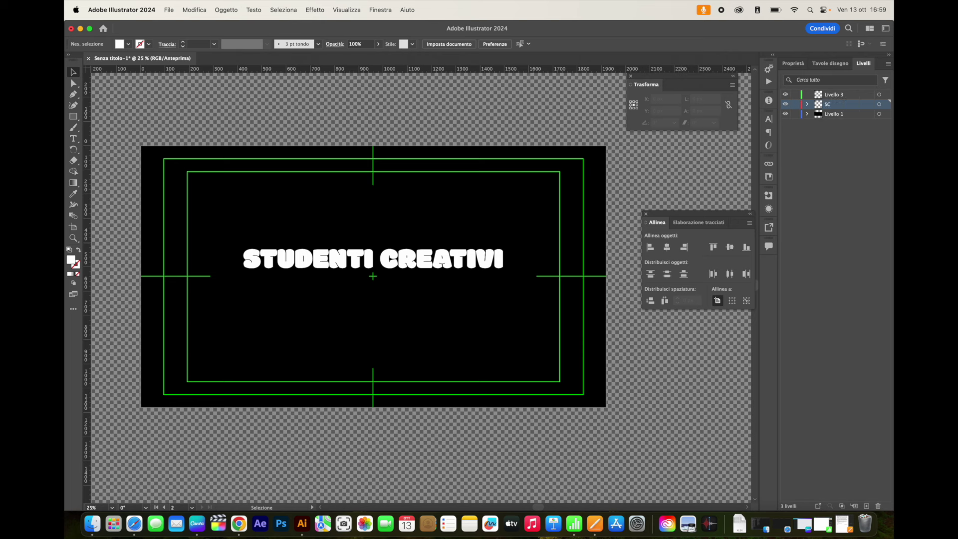
double_click(844, 95)
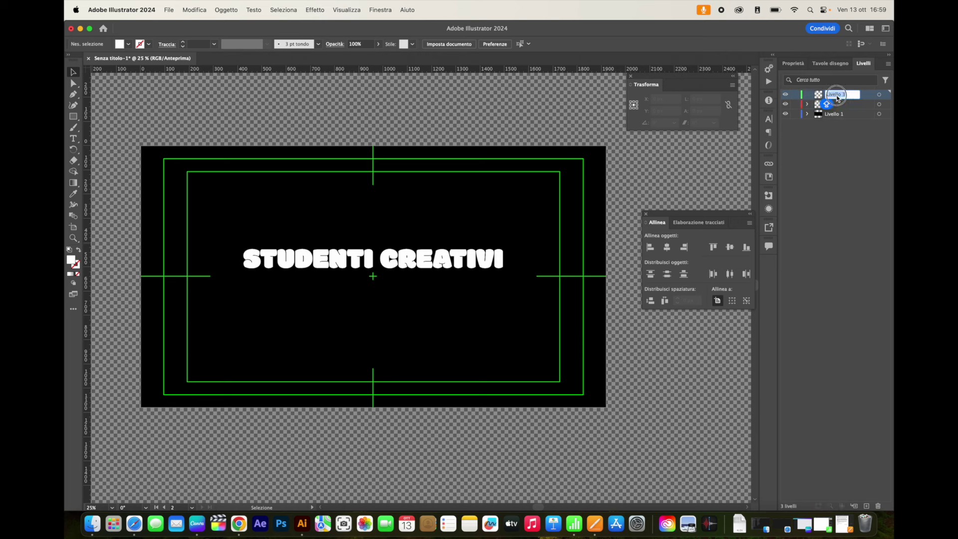
text(PR)
key(BackSpace)
key(Return)
Type the word 'presenta' below the title in white
click(73, 138)
click(373, 324)
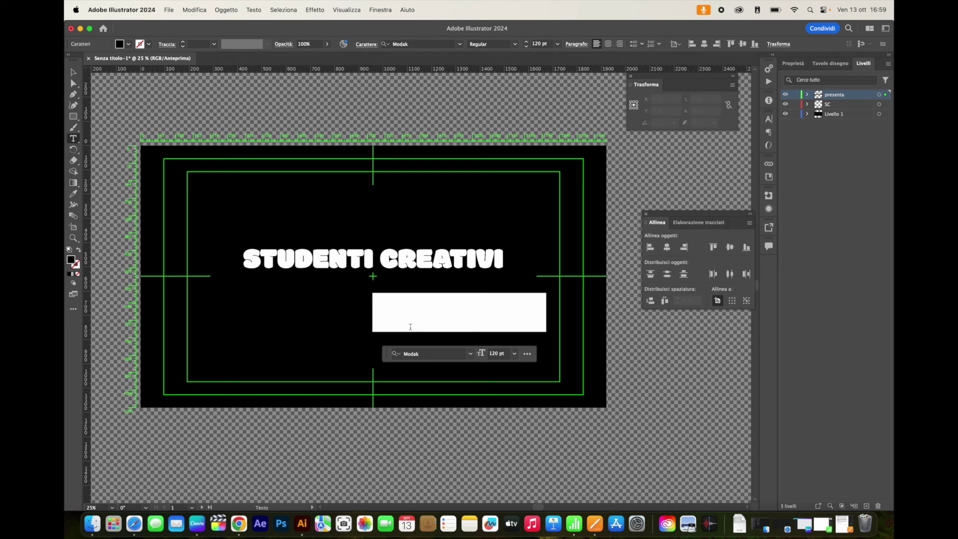
text(presenta)
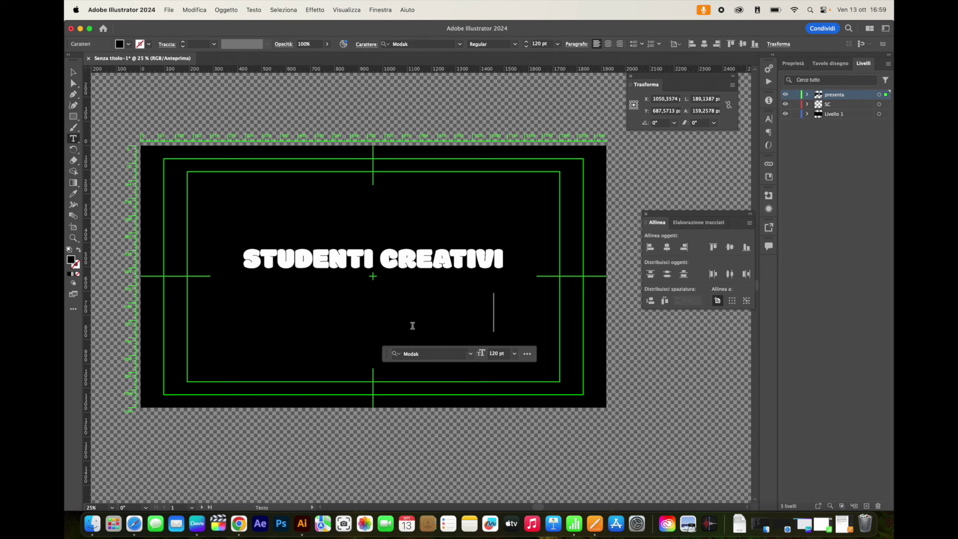
double_click(424, 320)
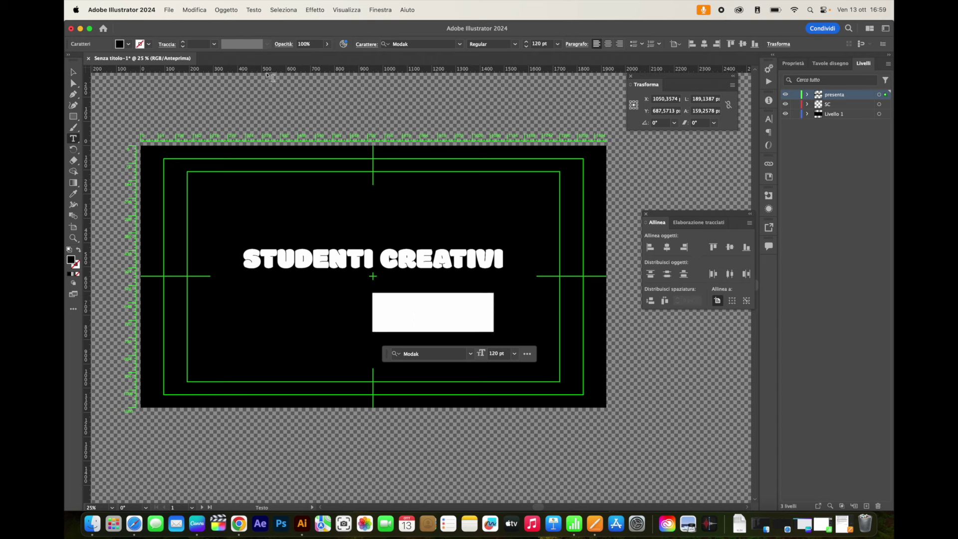
click(137, 45)
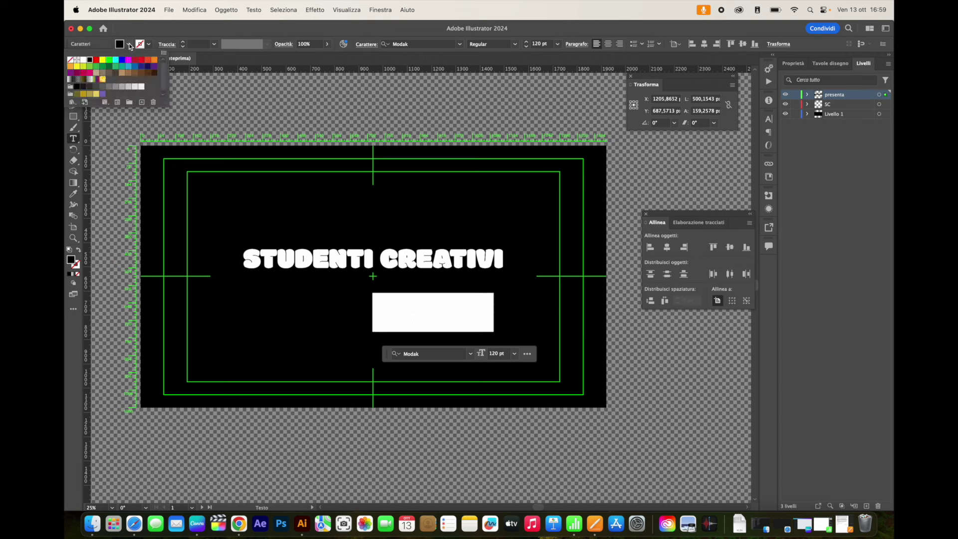
click(83, 60)
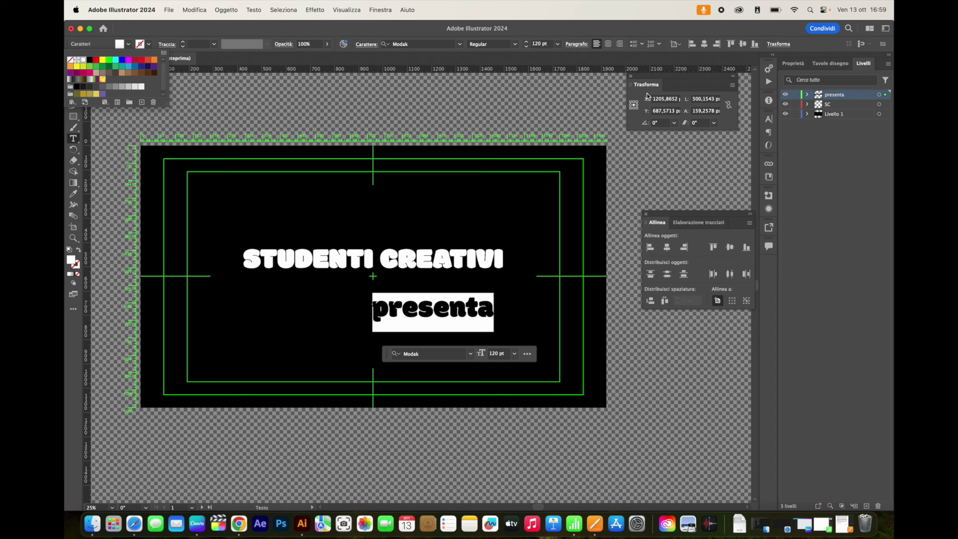
click(460, 46)
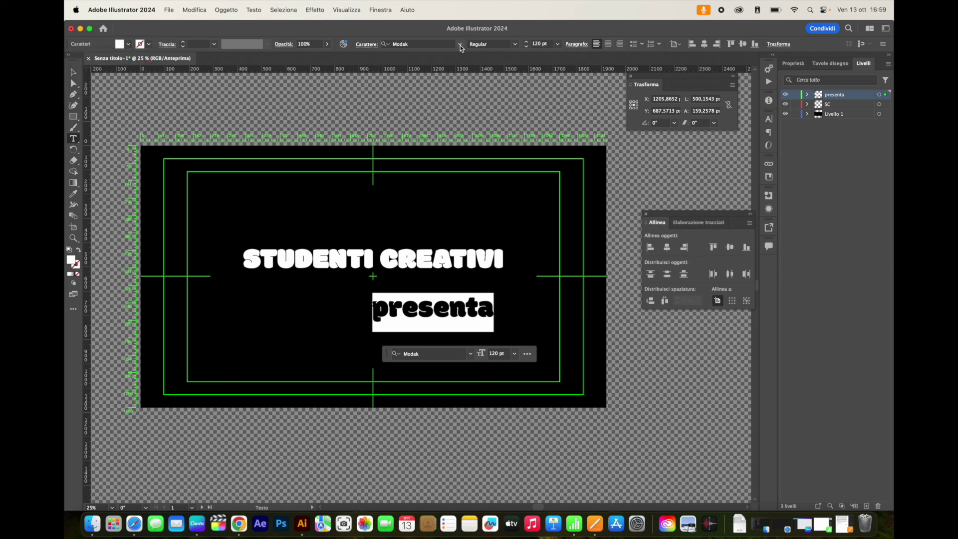
Set presenta in Acumin Variable Concept at 60 pt and select it as an object
click(460, 45)
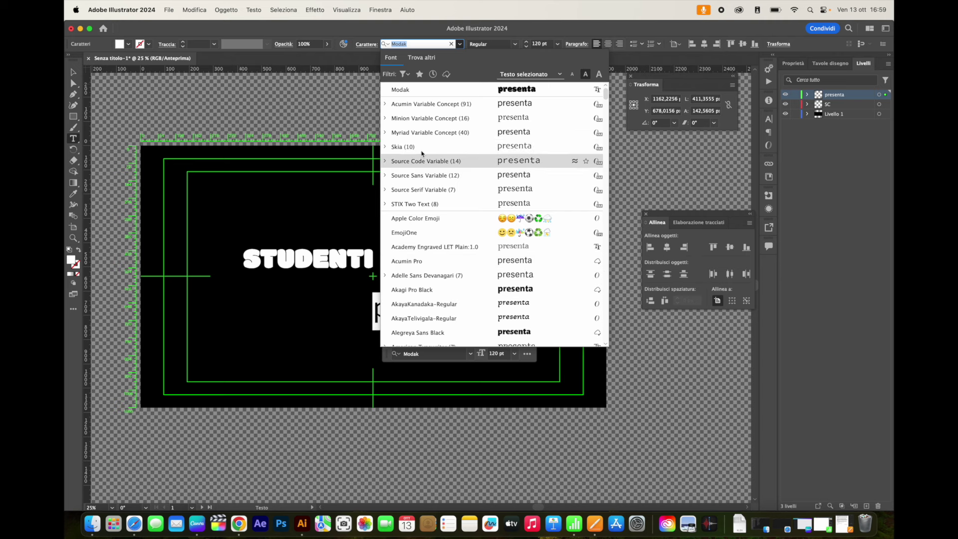
click(429, 104)
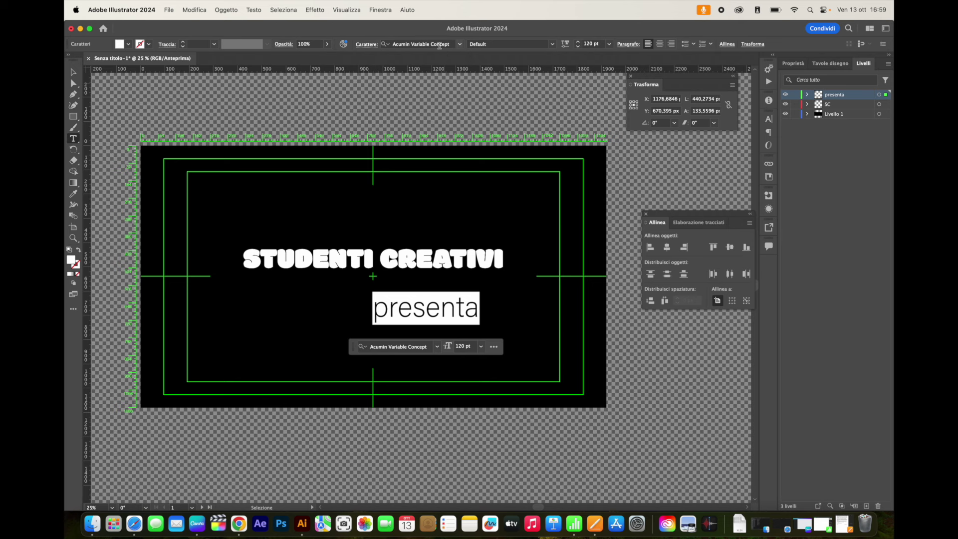
click(608, 45)
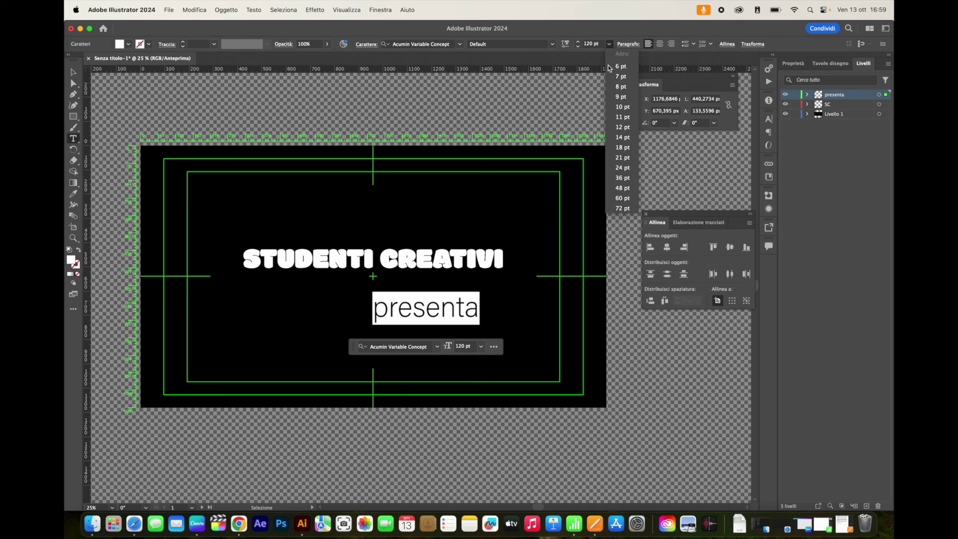
click(622, 198)
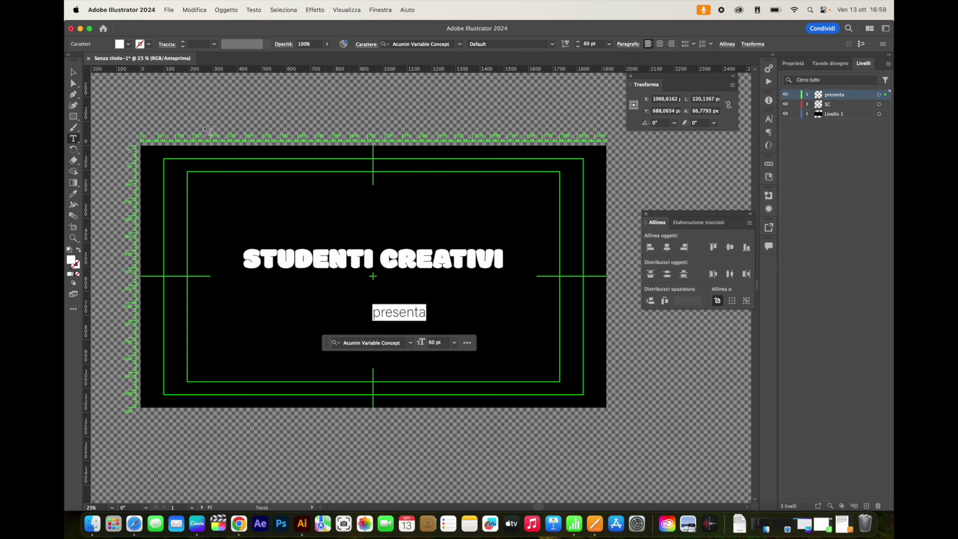
click(73, 72)
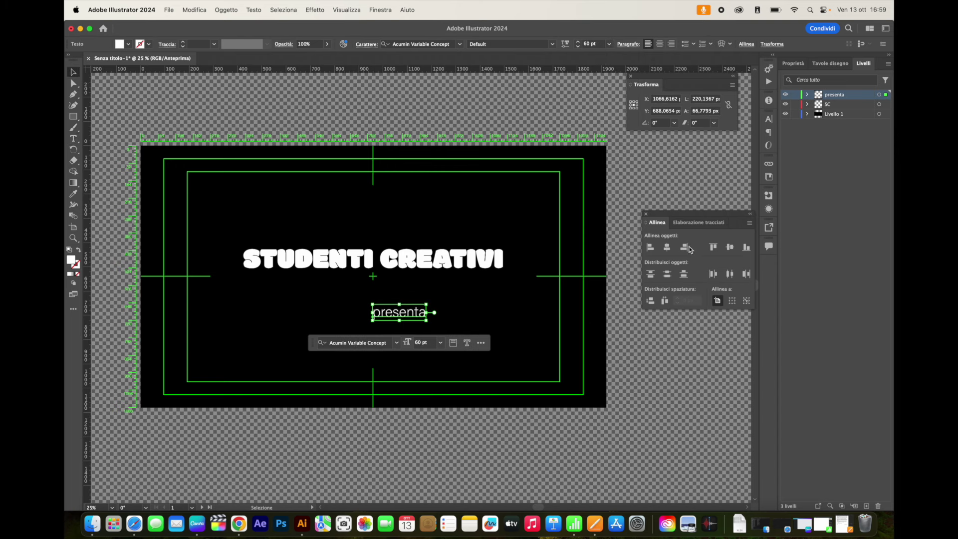
Centre presenta horizontally and position it just beneath the STUDENTI CREATIVI title
click(670, 252)
drag(381, 316, 379, 305)
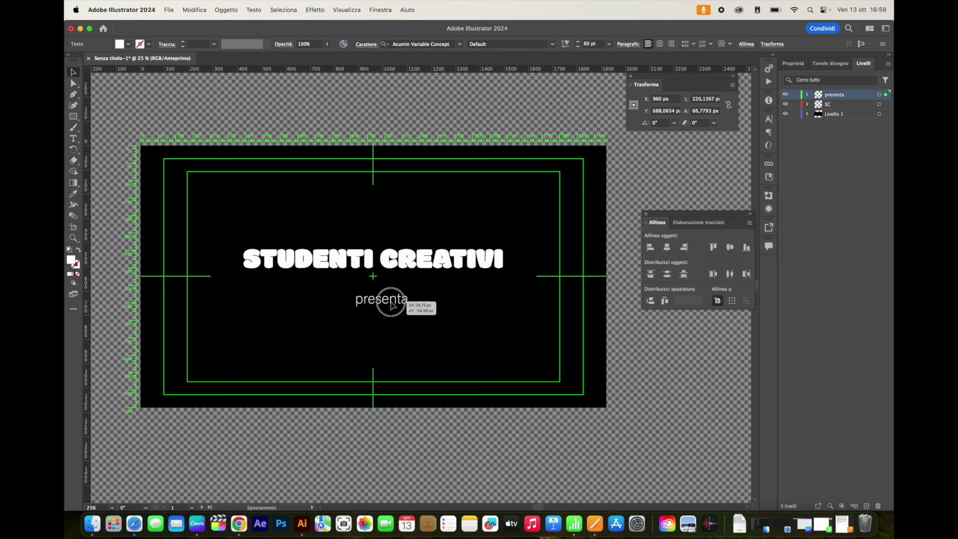
drag(379, 305, 375, 295)
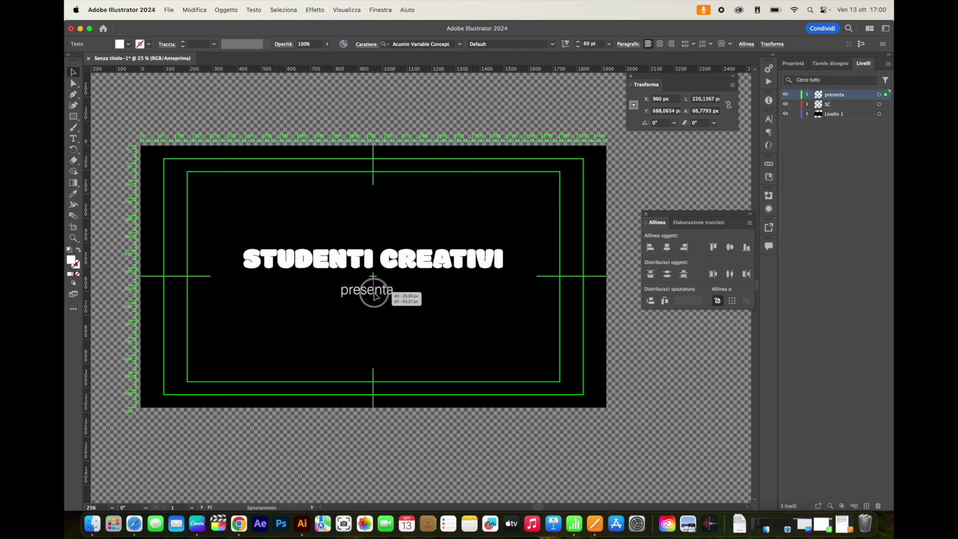
drag(376, 296, 373, 297)
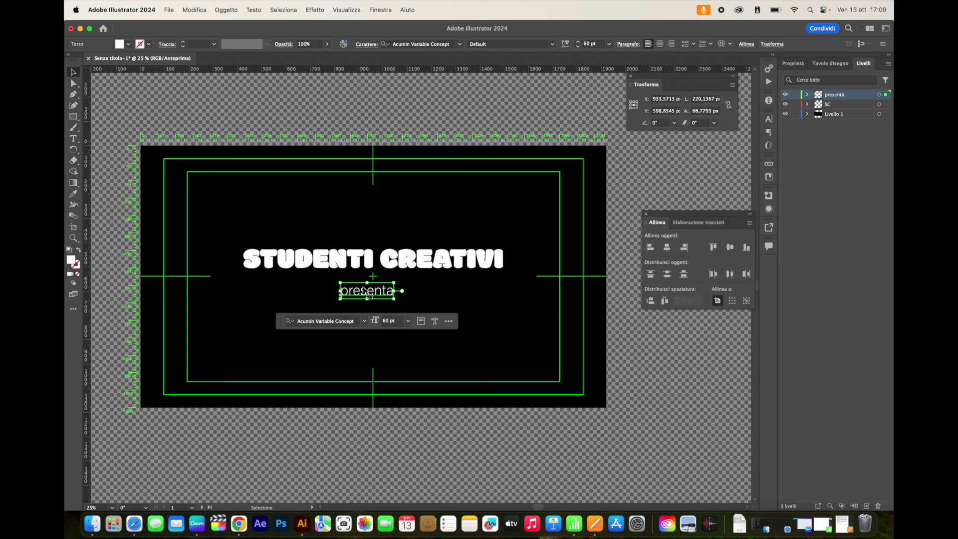
click(667, 247)
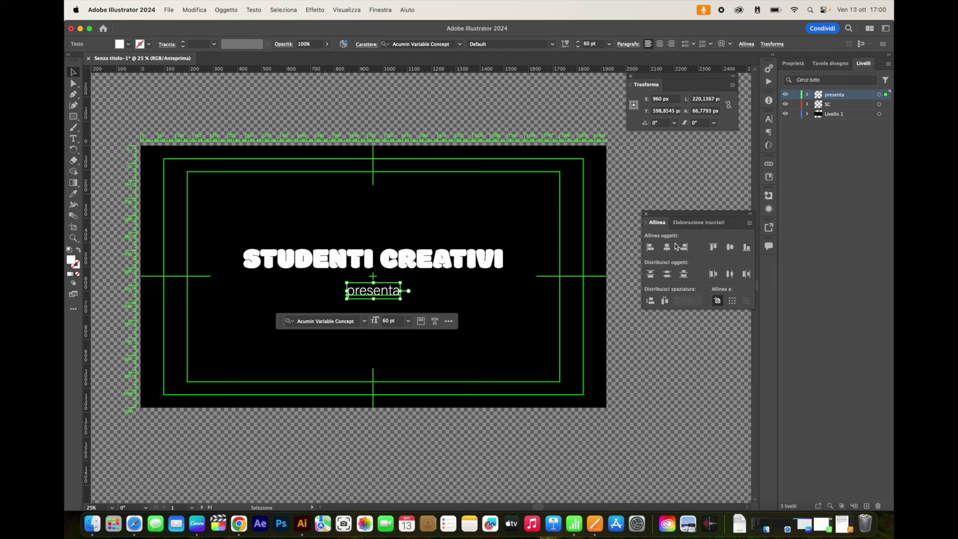
click(256, 106)
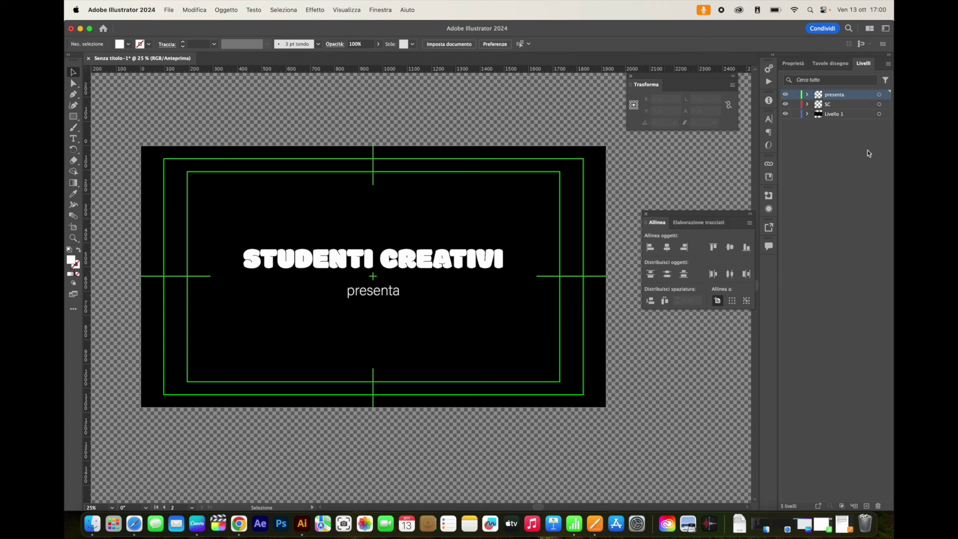
Expand both the title and presenta texts into outlines via Oggetto > Espandi
click(361, 267)
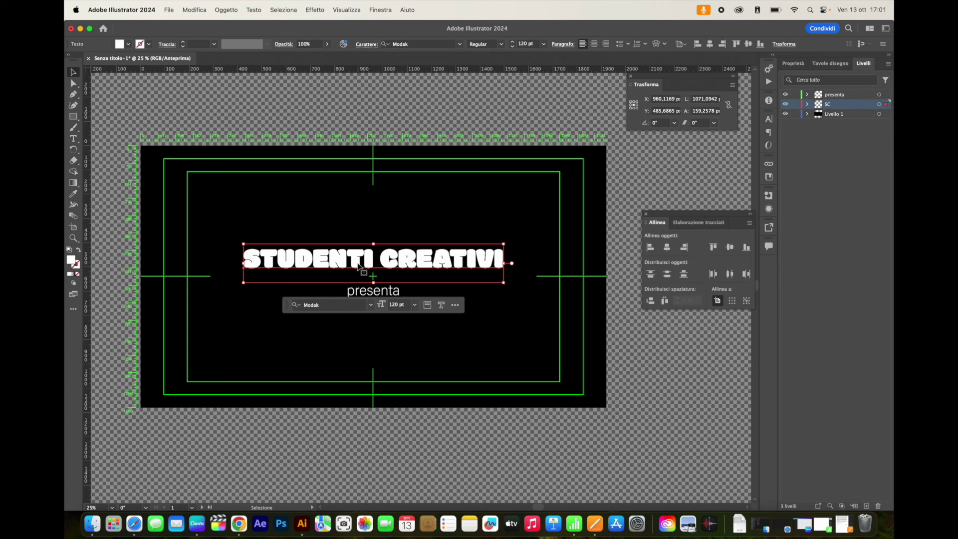
shift+click(377, 296)
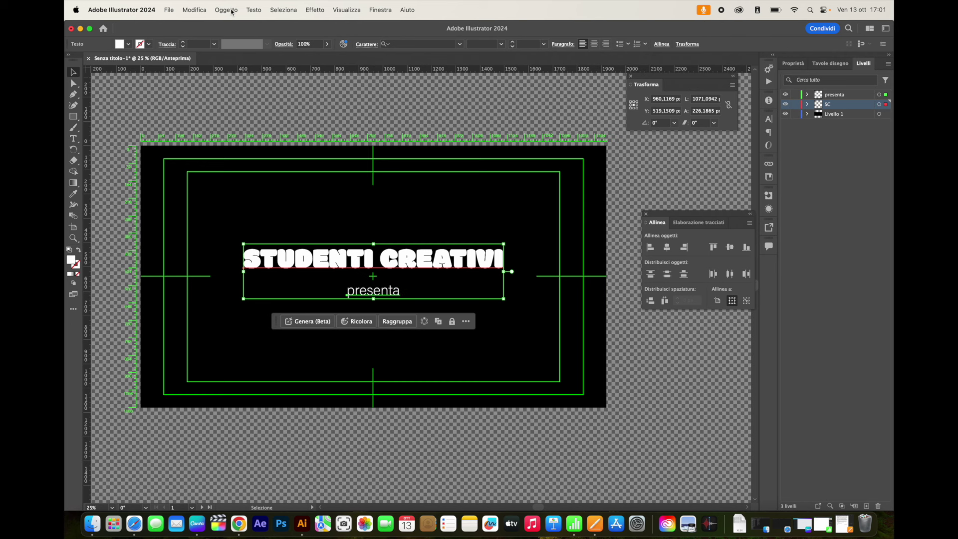
click(232, 11)
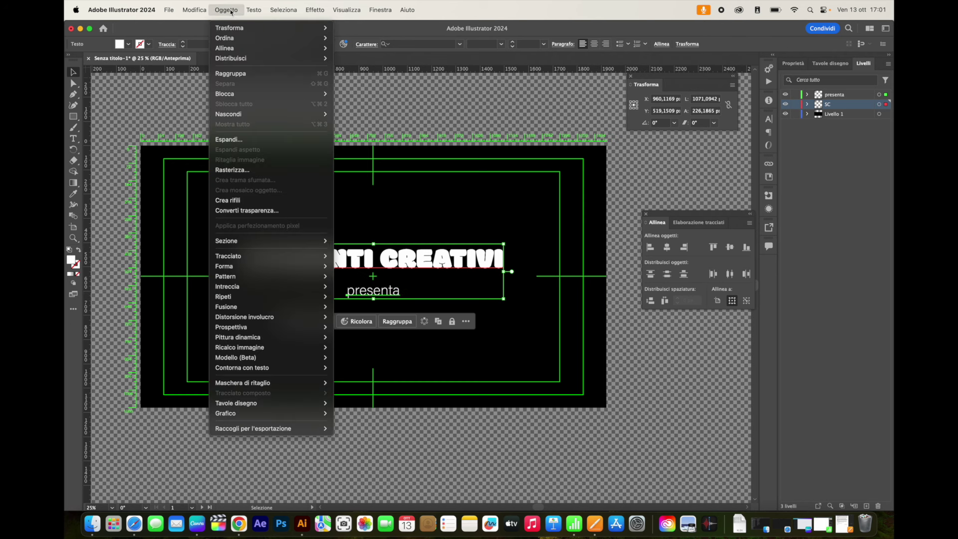
click(237, 143)
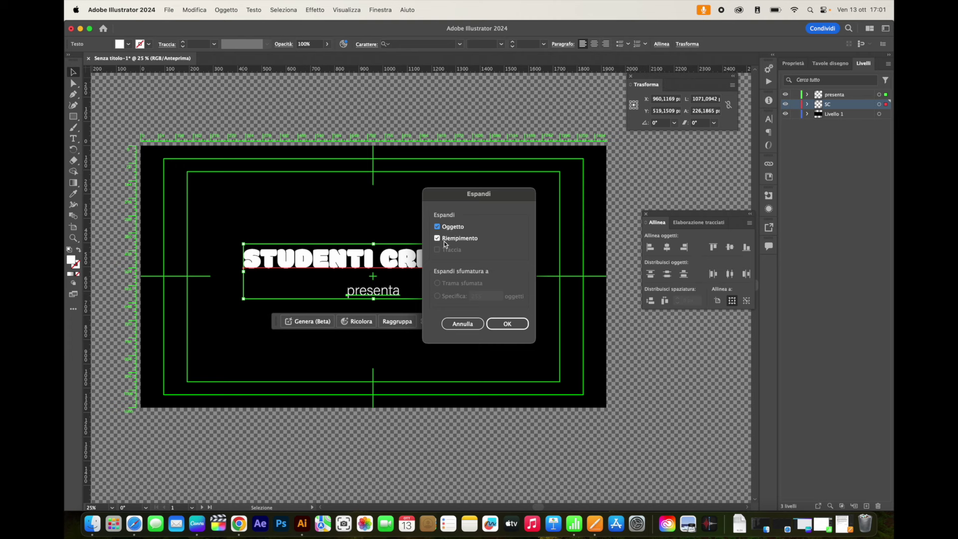
click(507, 323)
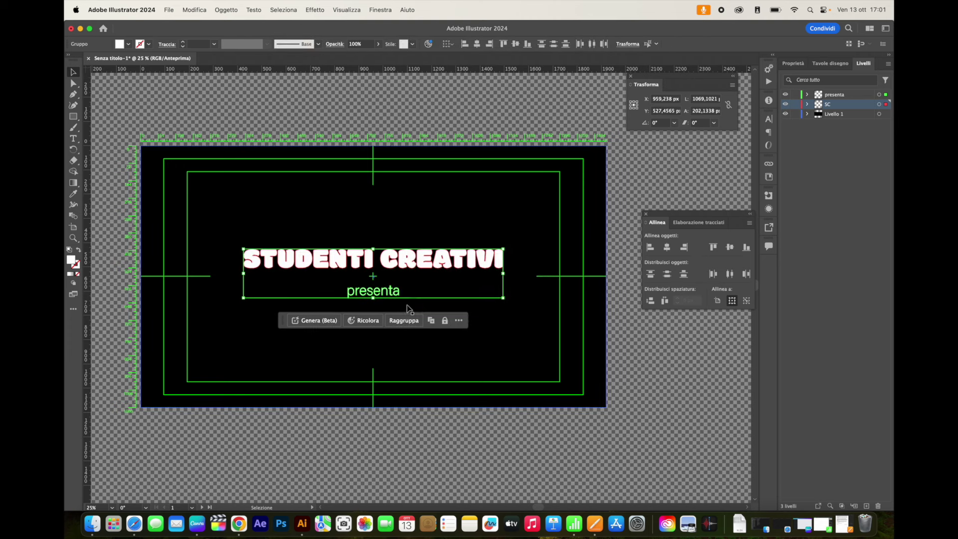
click(391, 286)
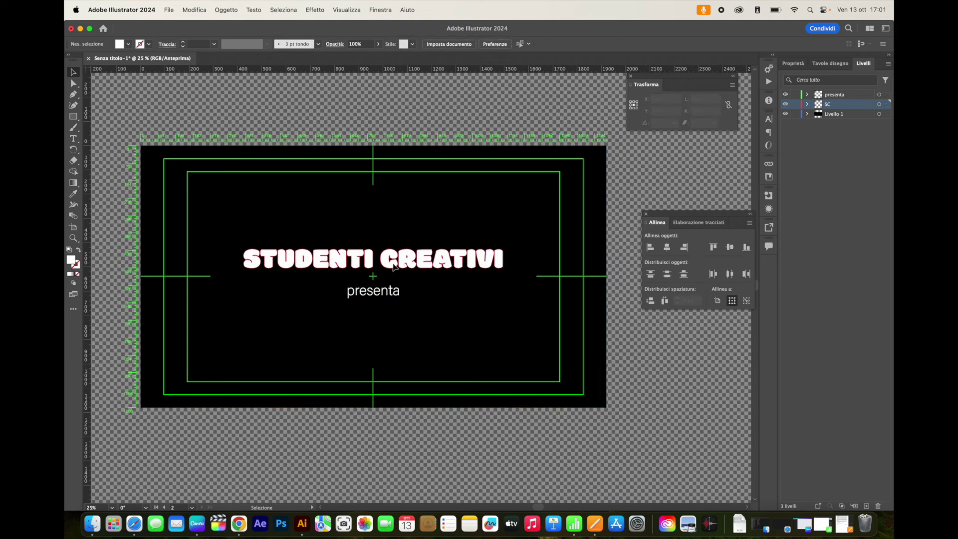
click(393, 268)
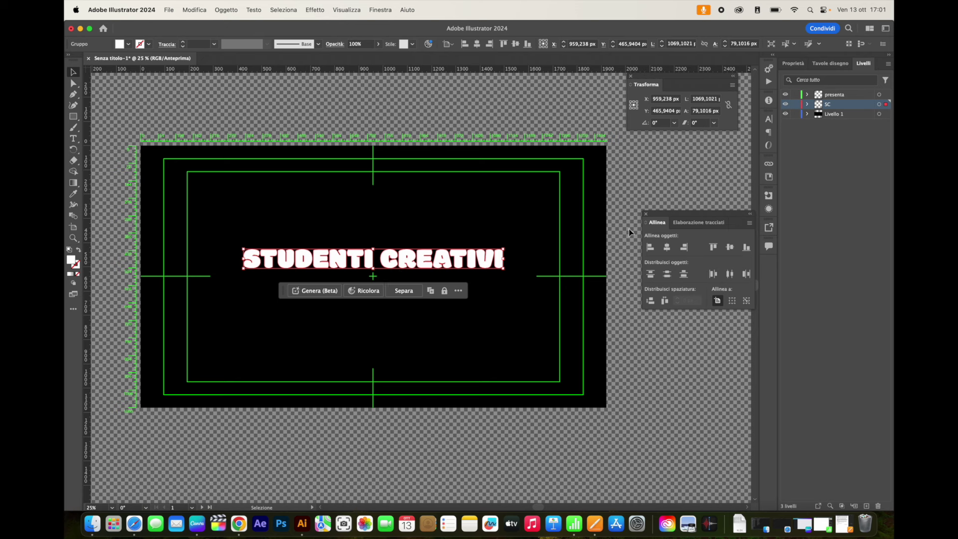
click(401, 289)
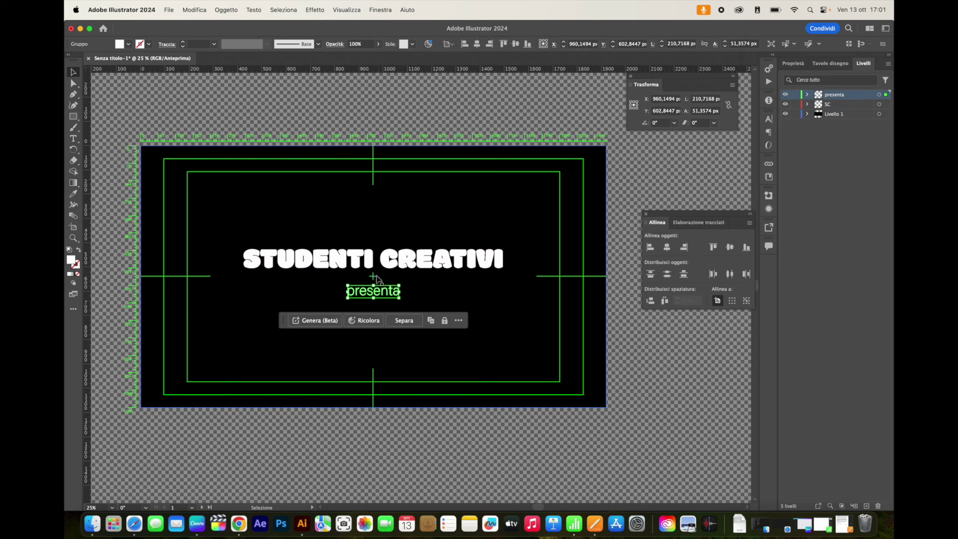
click(235, 12)
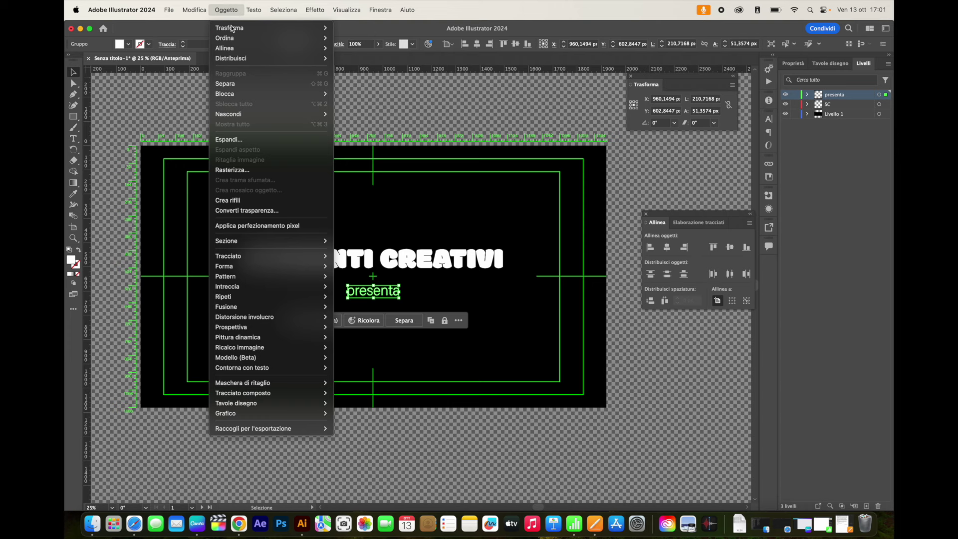
key(Escape)
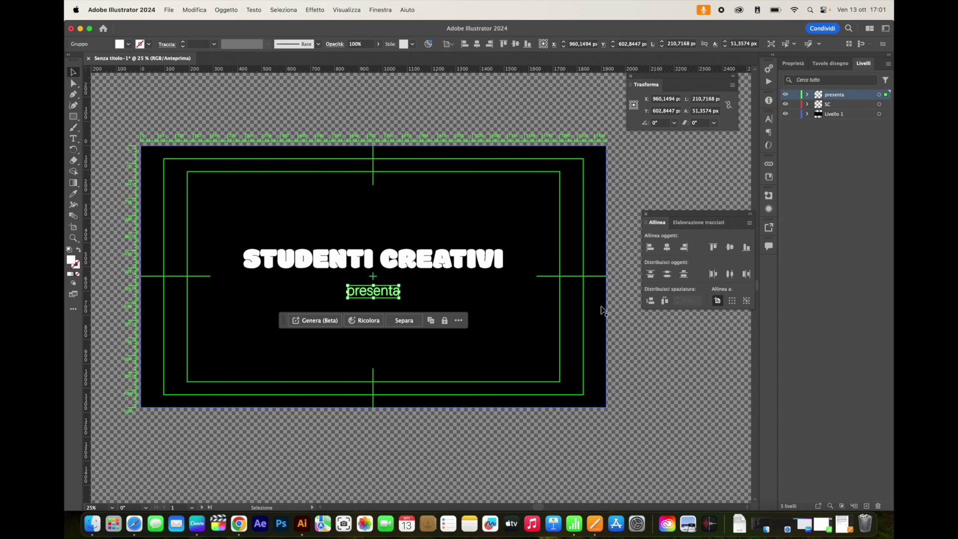
Ungroup the presenta and STUDENTI CREATIVI letter outlines with Separa
click(367, 306)
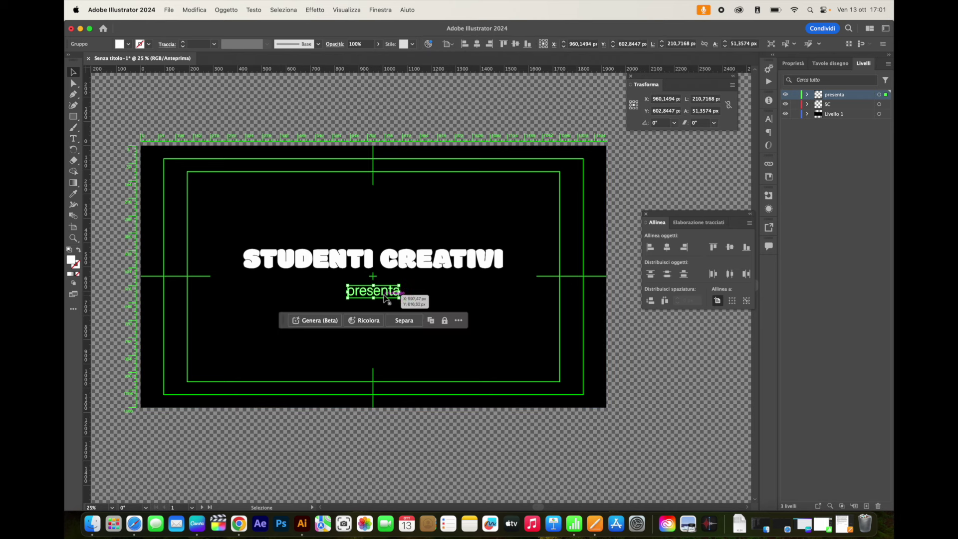
right_click(381, 298)
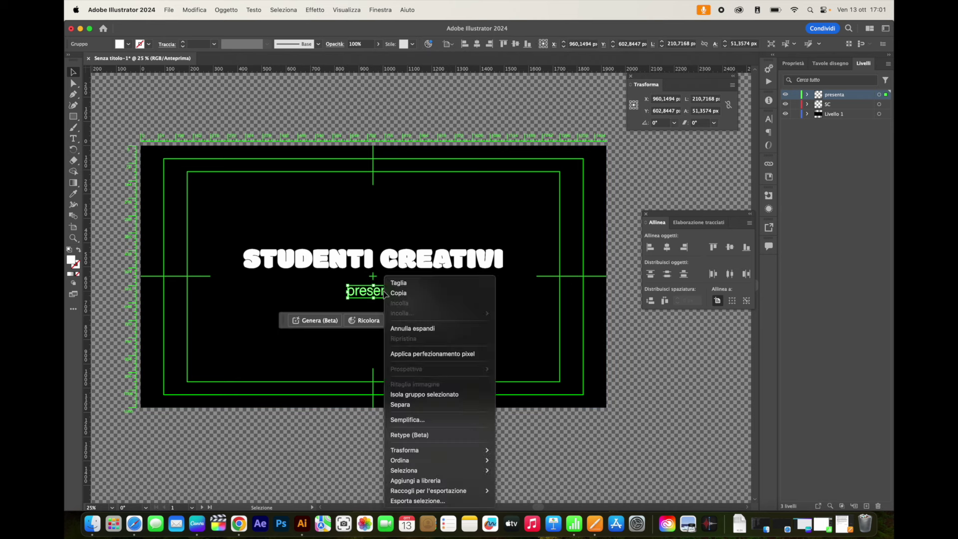
click(400, 405)
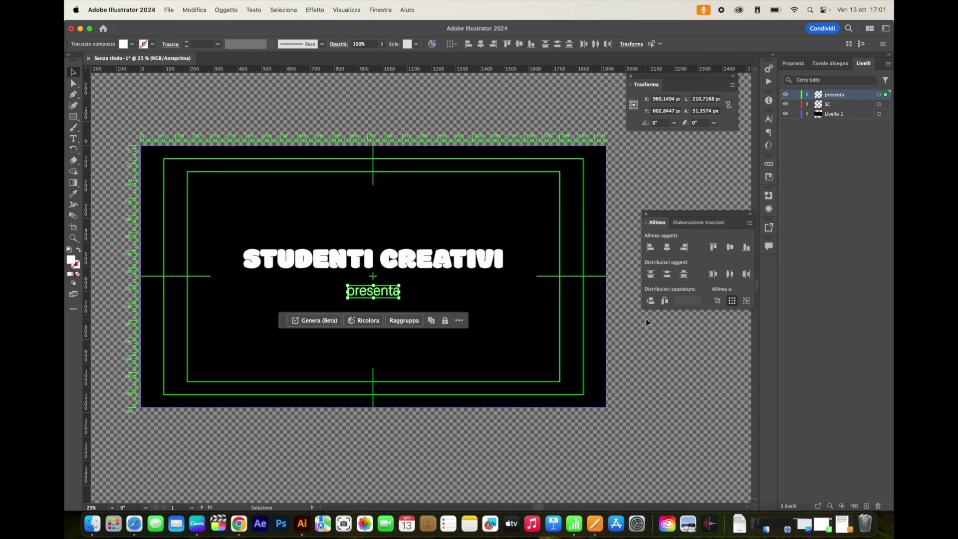
click(527, 317)
click(378, 293)
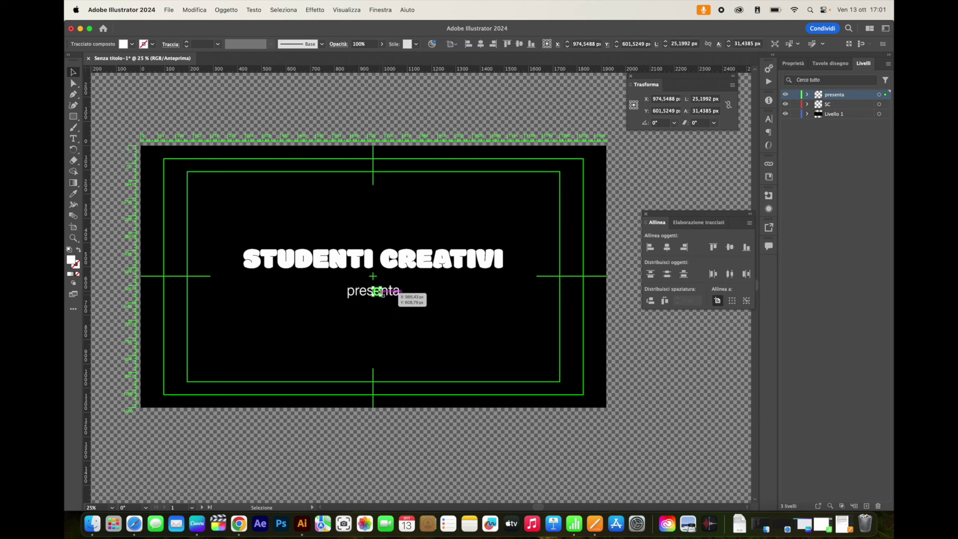
click(387, 295)
click(389, 266)
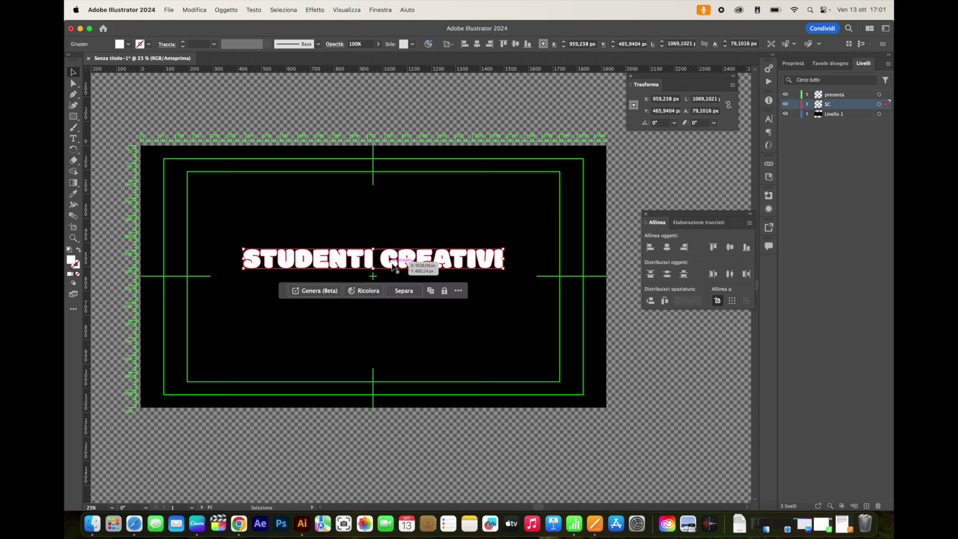
click(408, 296)
click(492, 286)
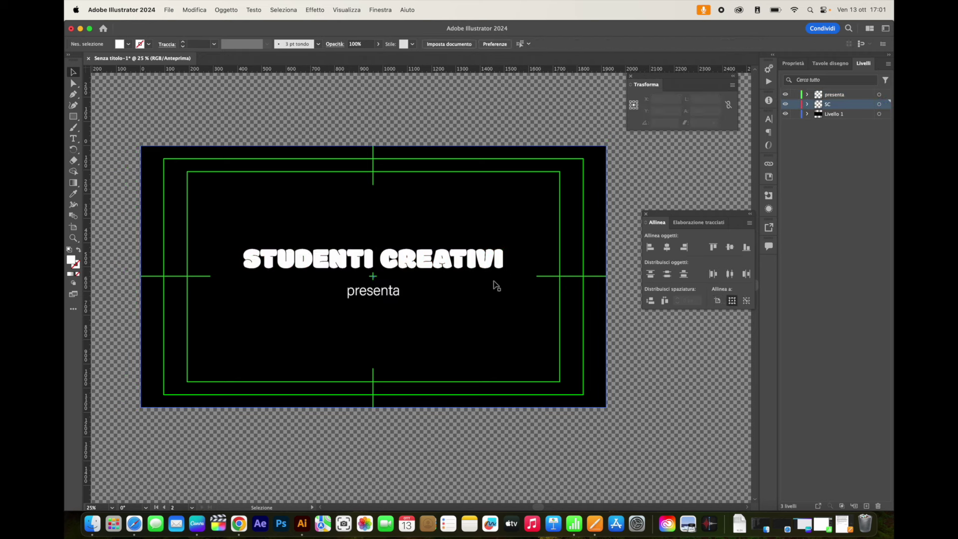
Select and deselect a letter of CREATIVI, then bring up the File menu
click(424, 270)
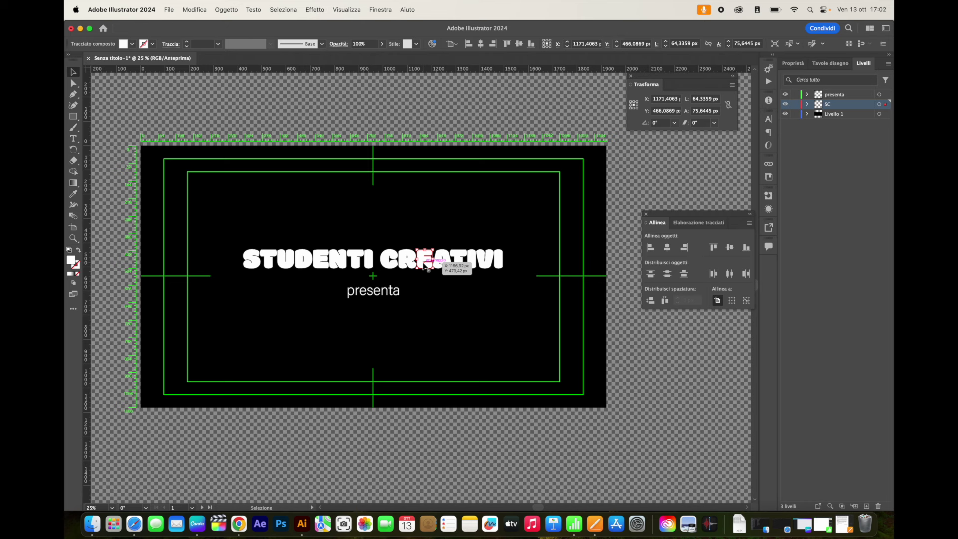
click(626, 285)
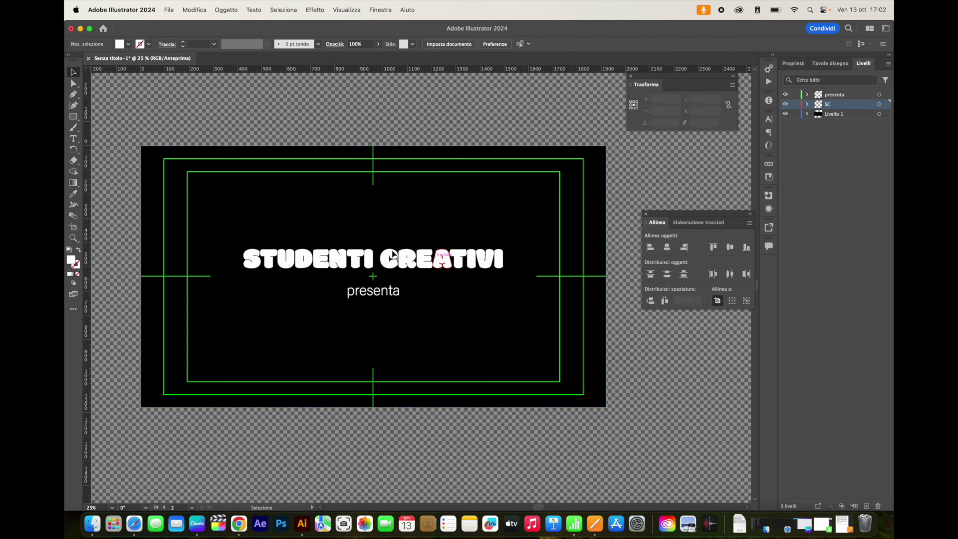
click(169, 10)
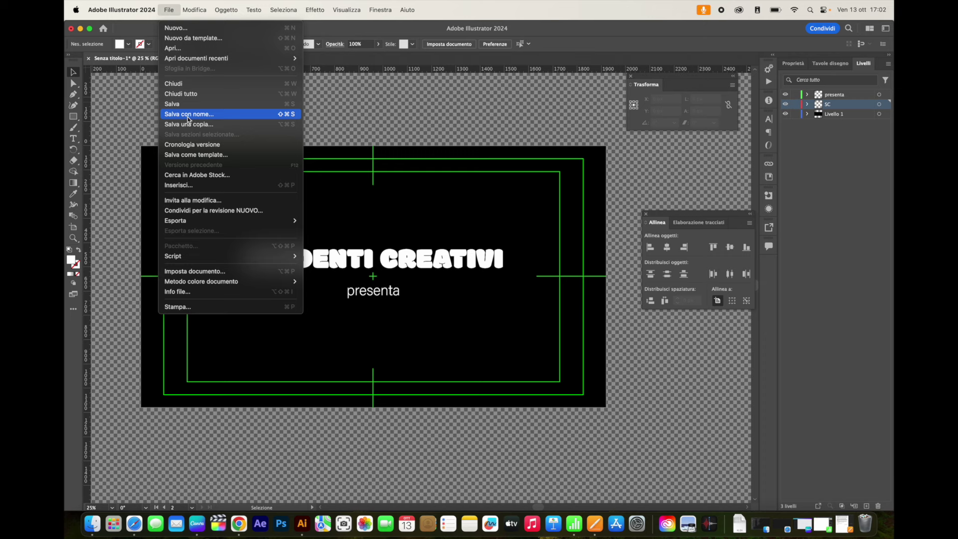
Save as 'nuova sigla.ai' in a new Lezione 2 - YT folder under Filmati
click(240, 112)
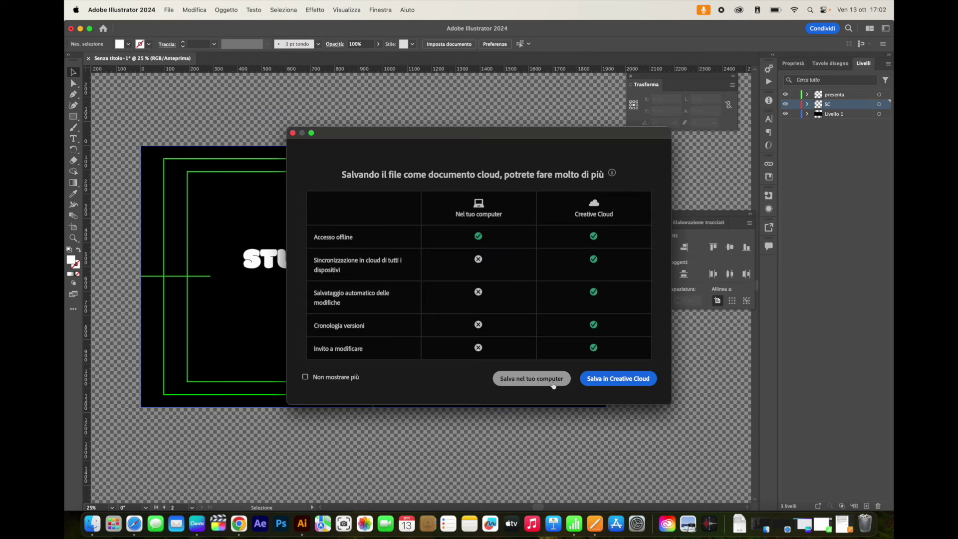
click(544, 376)
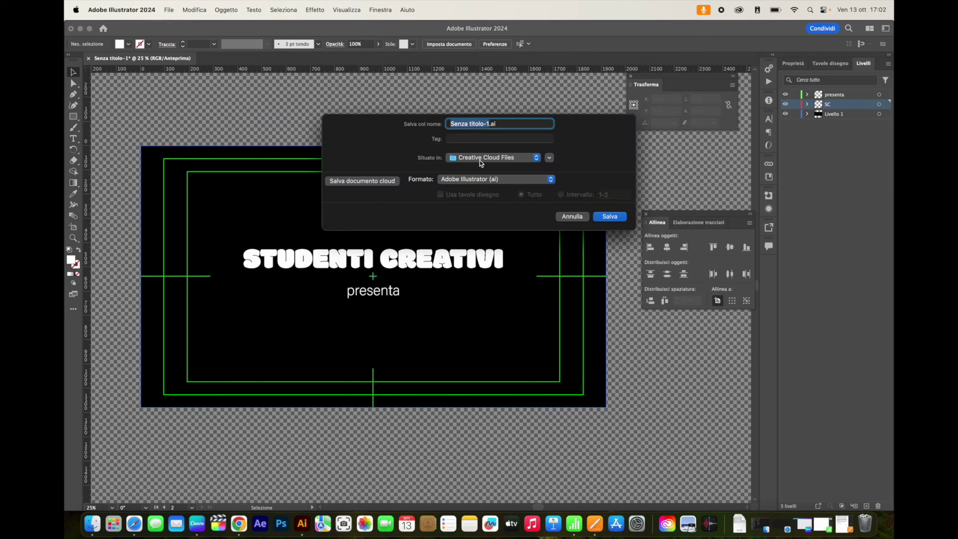
click(524, 162)
click(558, 158)
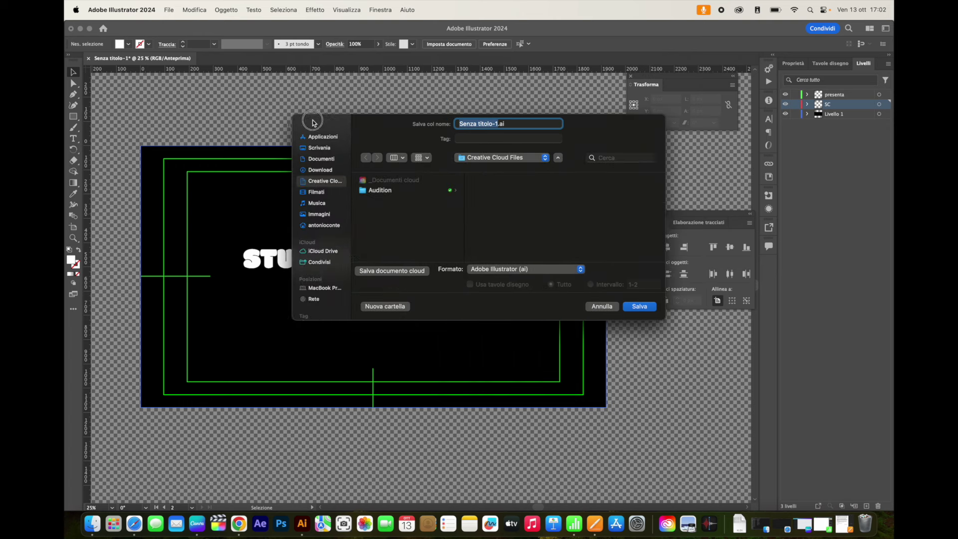
click(321, 194)
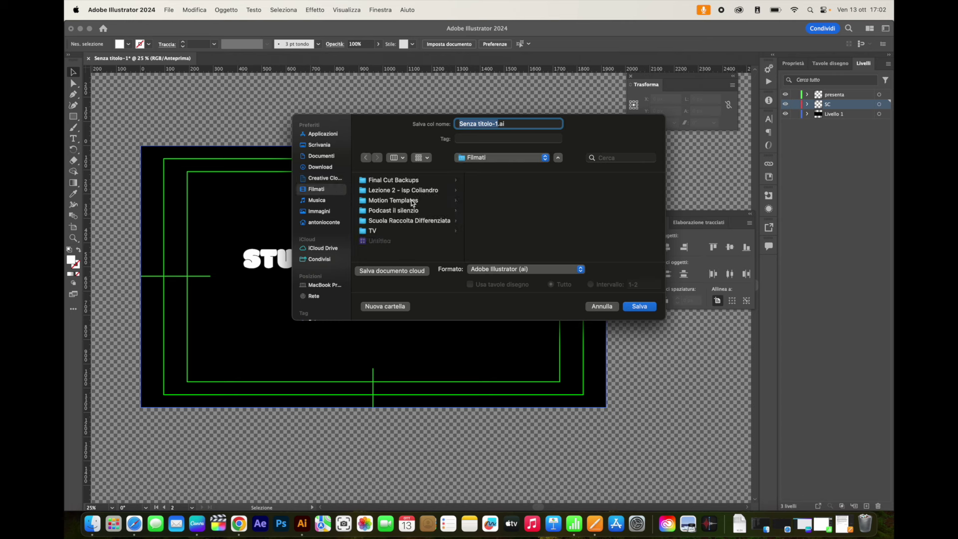
click(385, 305)
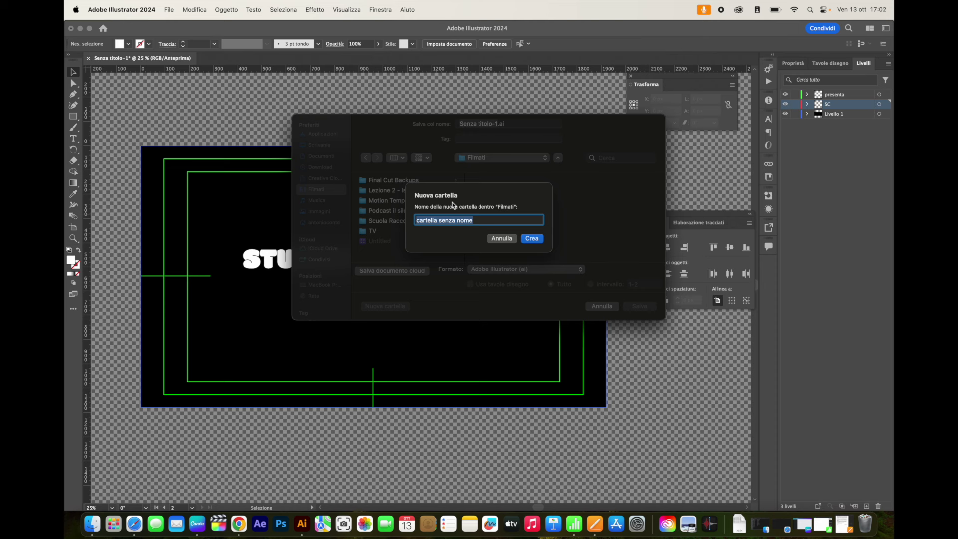
text(Lezione 2 - YT)
click(532, 238)
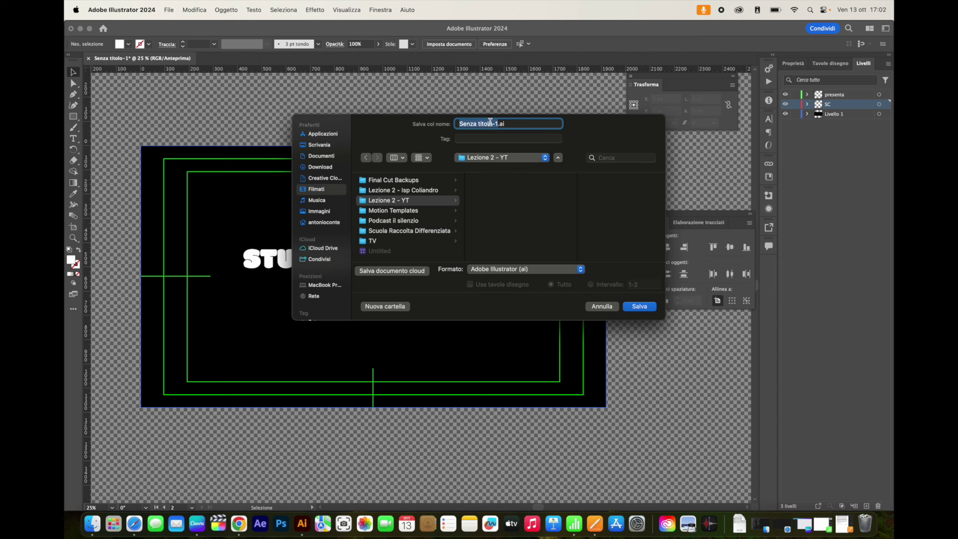
text(nuova sigla)
click(644, 309)
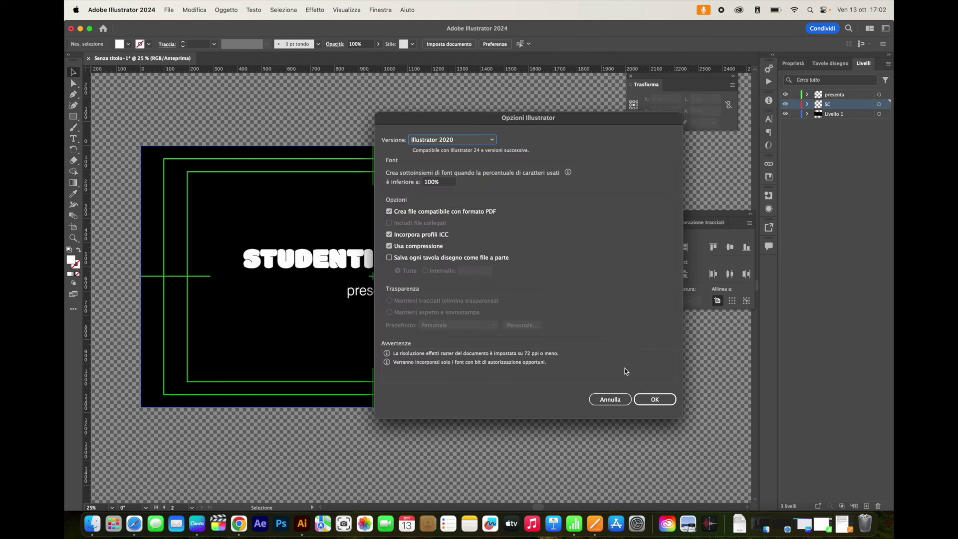
click(663, 403)
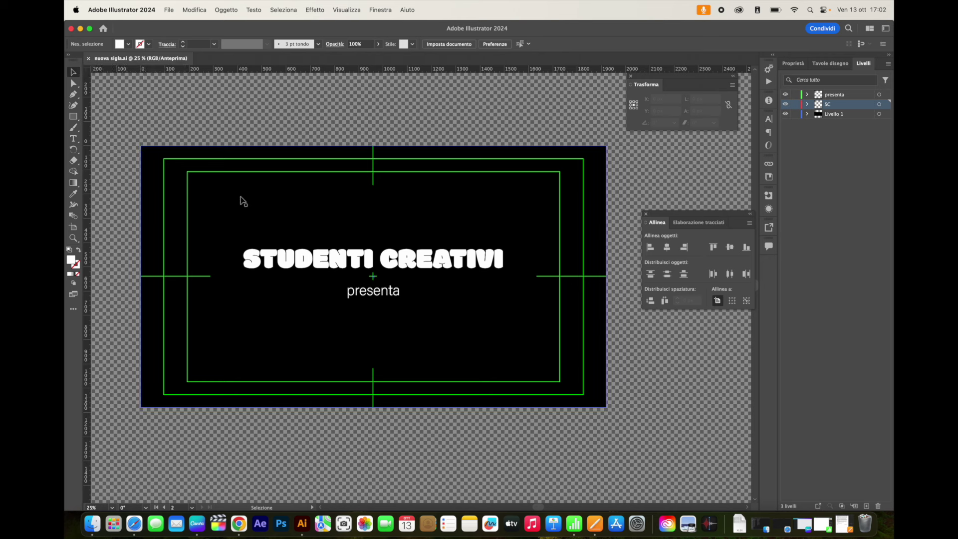
Quit Illustrator, reopen nuova sigla.ai and select the SC layer
click(170, 11)
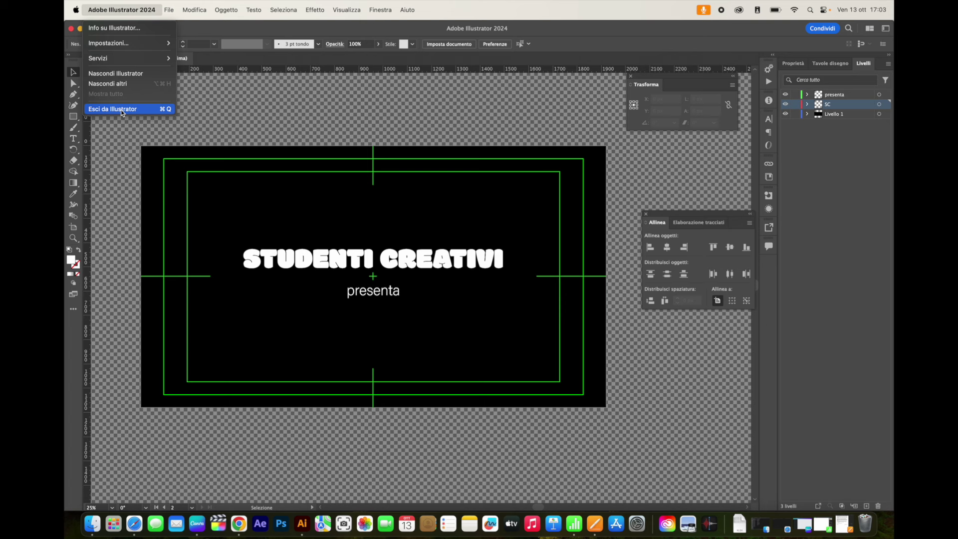
click(121, 110)
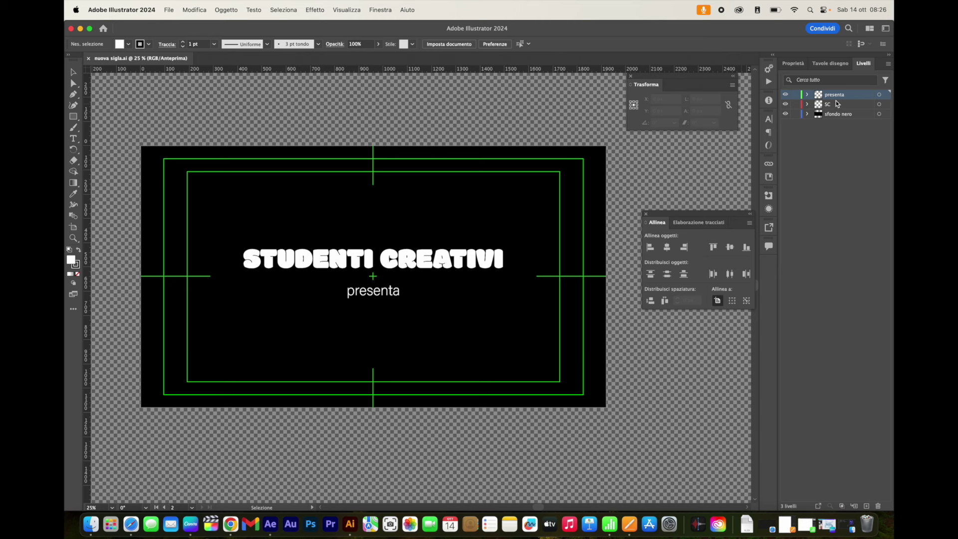
click(828, 105)
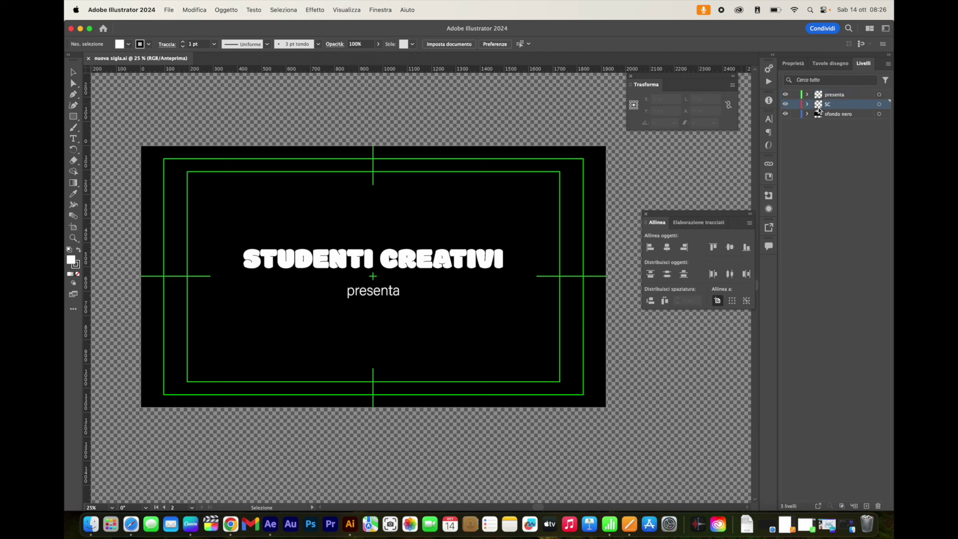
Inspect the sfondo nero and SC layers' contents, then quit Illustrator
click(821, 116)
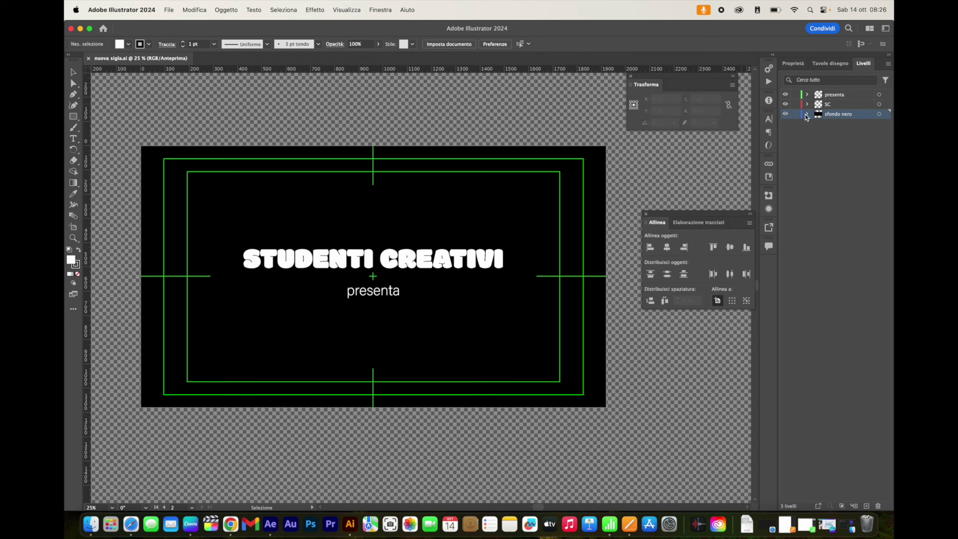
click(807, 104)
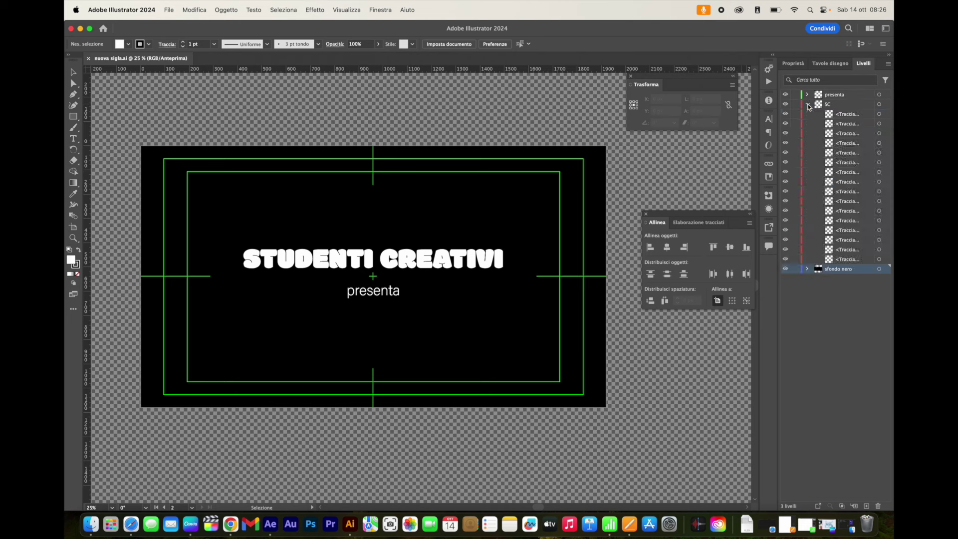
click(808, 105)
click(808, 96)
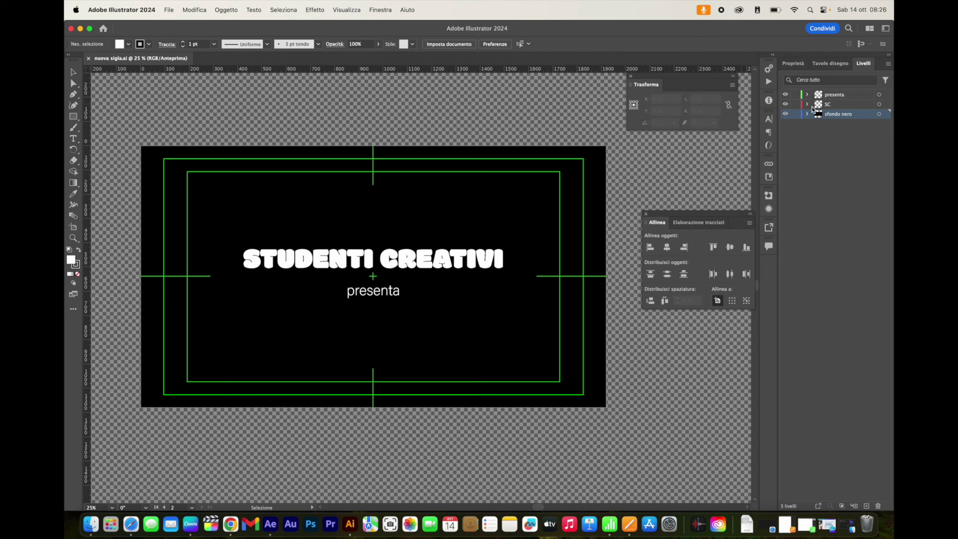
click(807, 104)
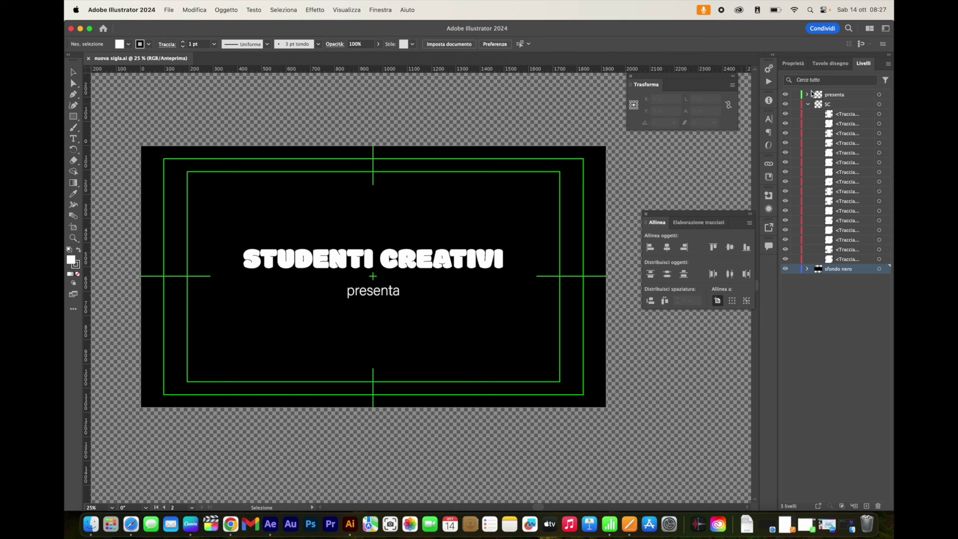
click(808, 104)
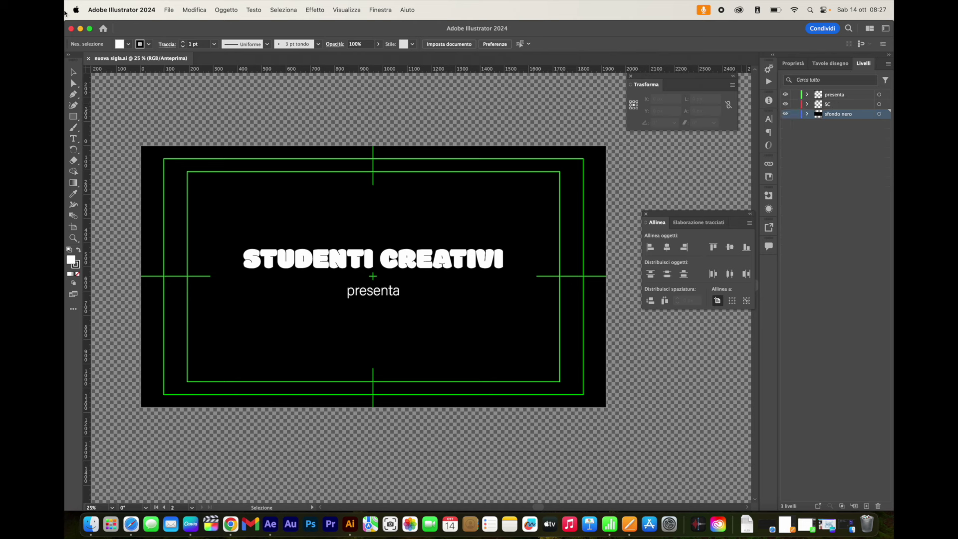
click(170, 10)
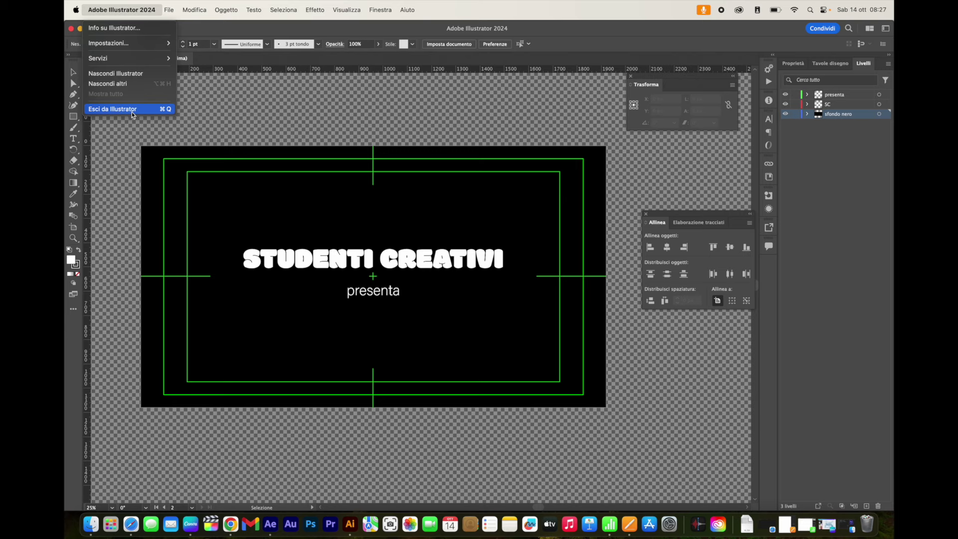
click(124, 109)
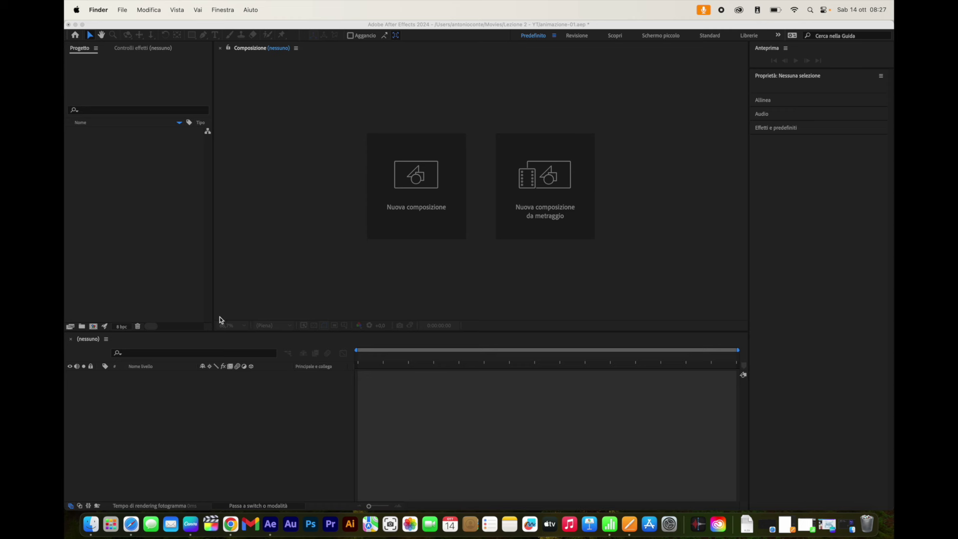
click(150, 145)
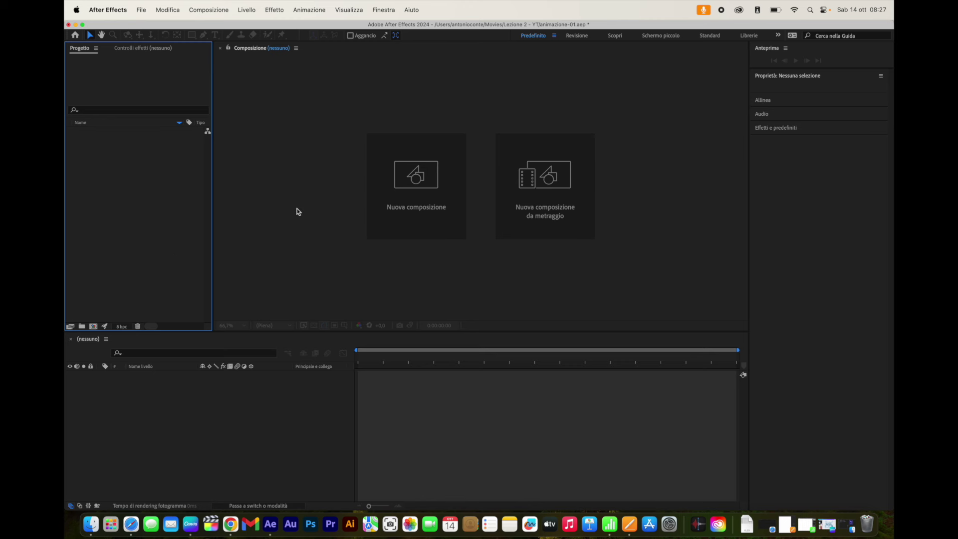
click(335, 221)
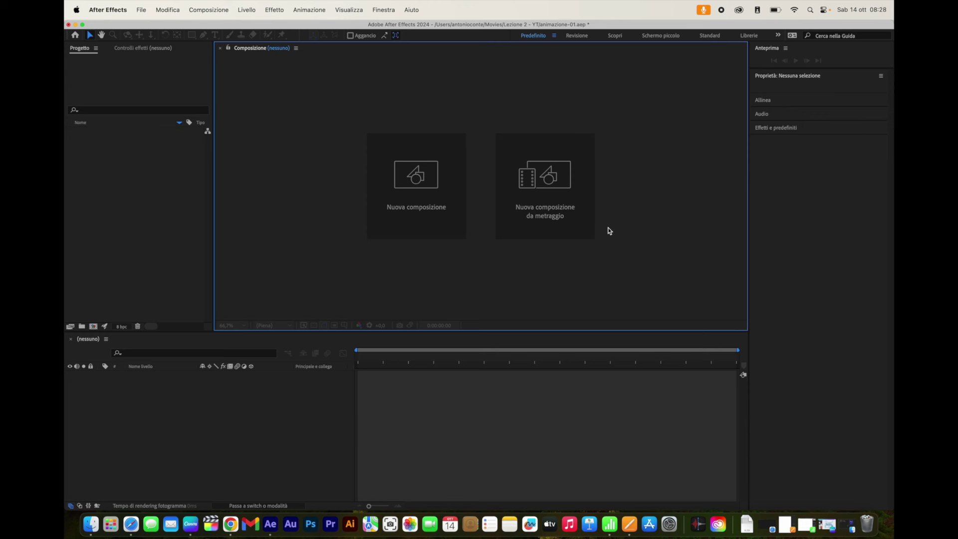
click(185, 390)
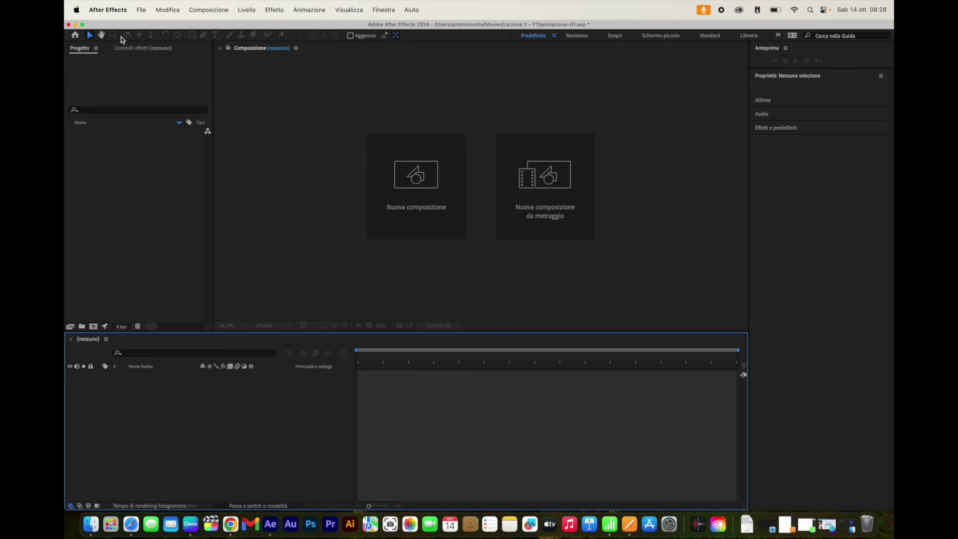
click(171, 12)
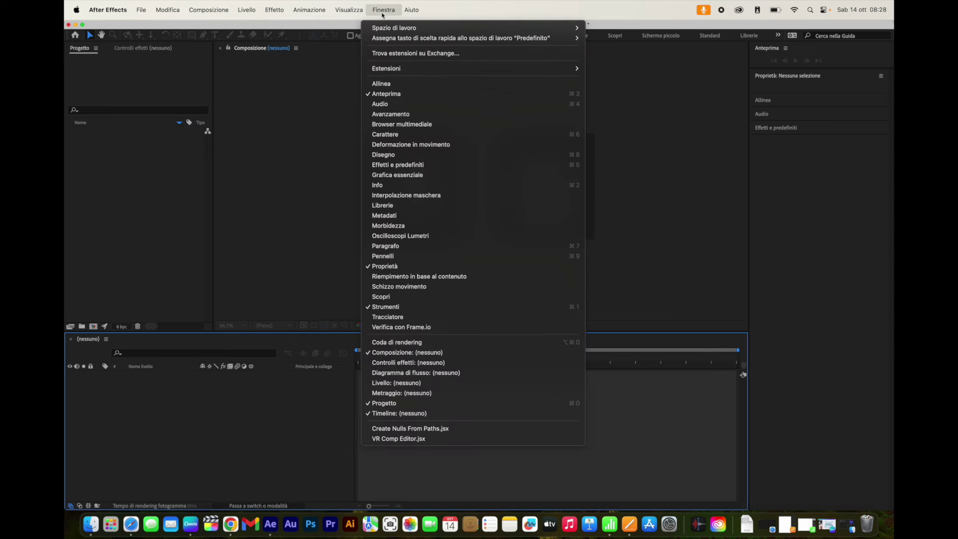
click(97, 12)
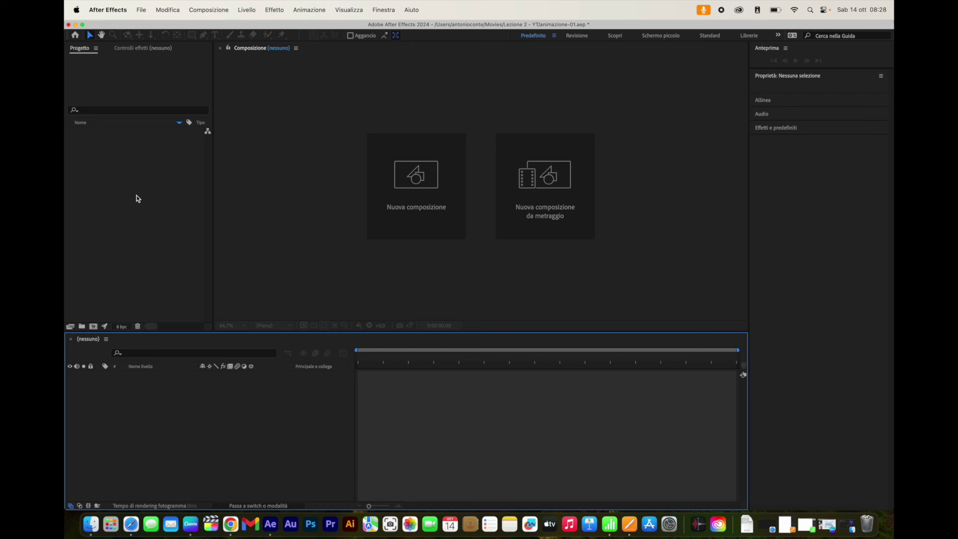
Import nuova sigla.ai from the Scenografia folder as Composizione - Mantieni dimensioni livelli
double_click(148, 201)
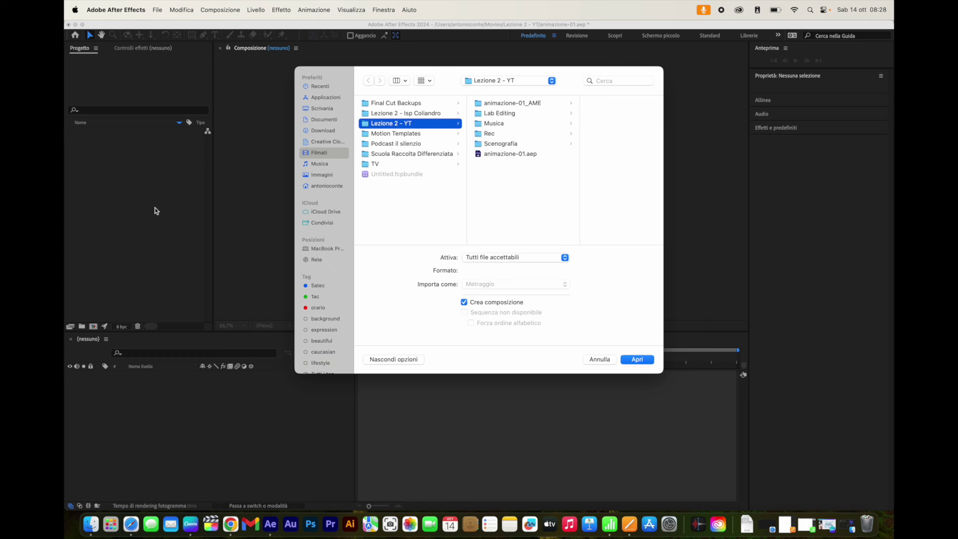
click(494, 144)
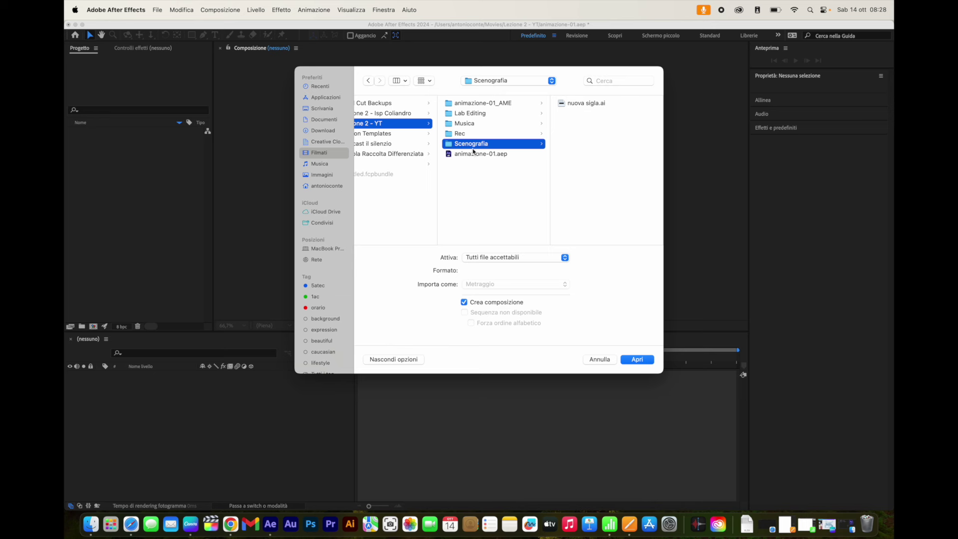
click(580, 105)
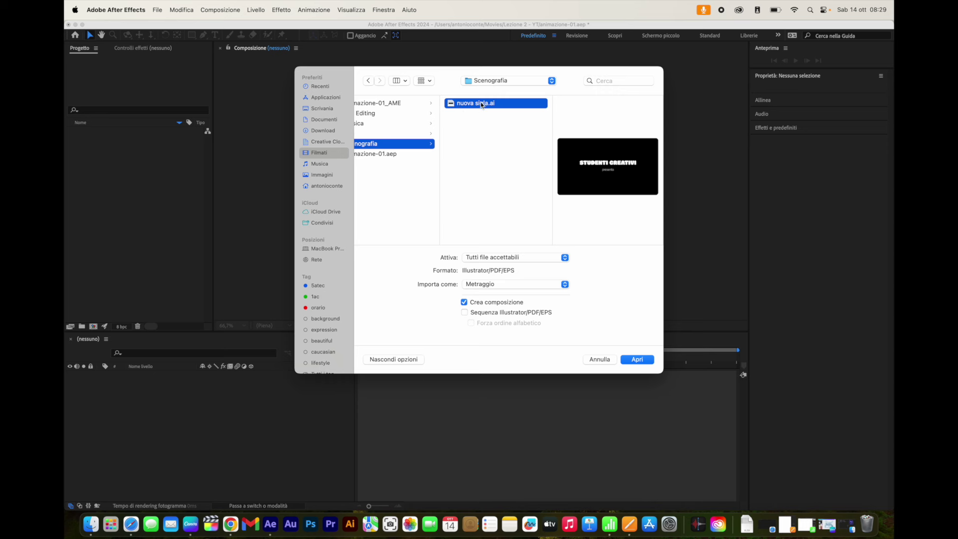
click(482, 284)
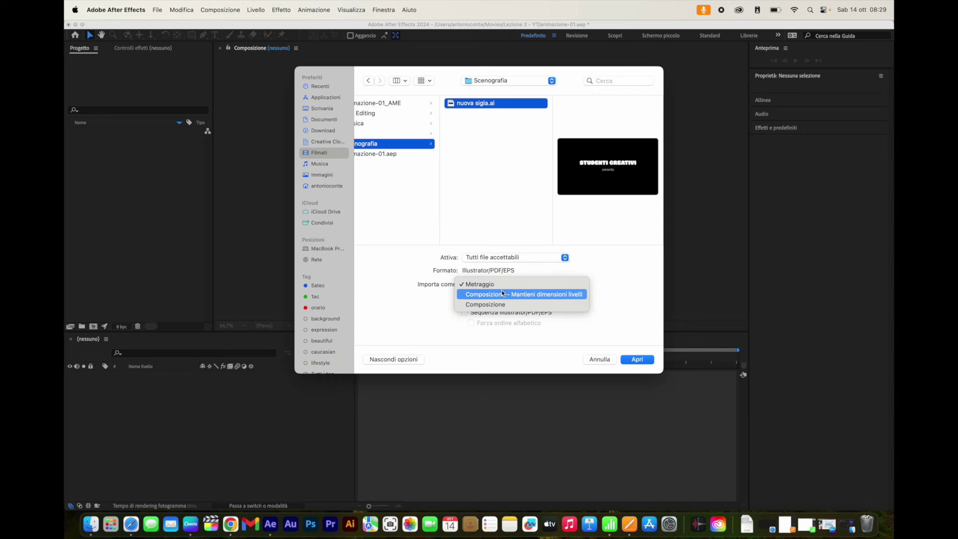
click(572, 296)
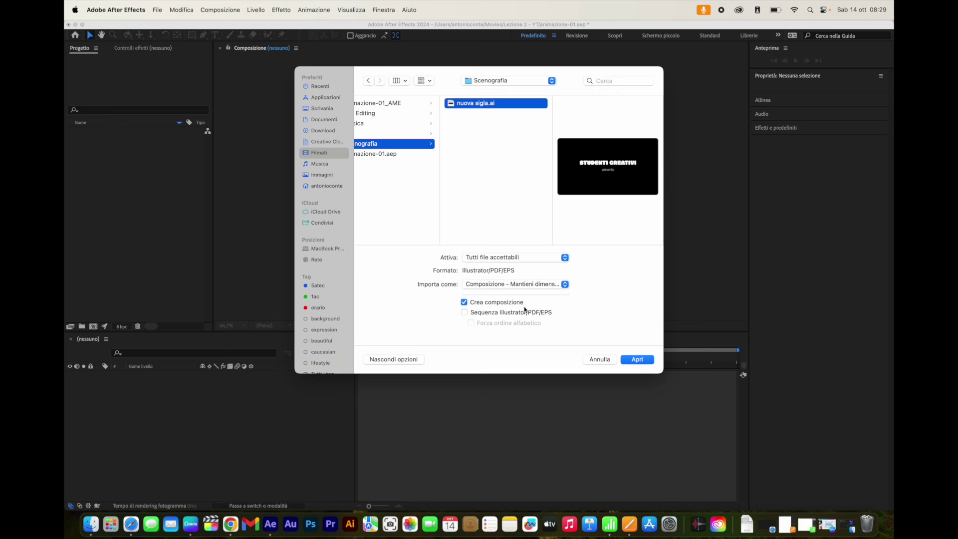
click(652, 362)
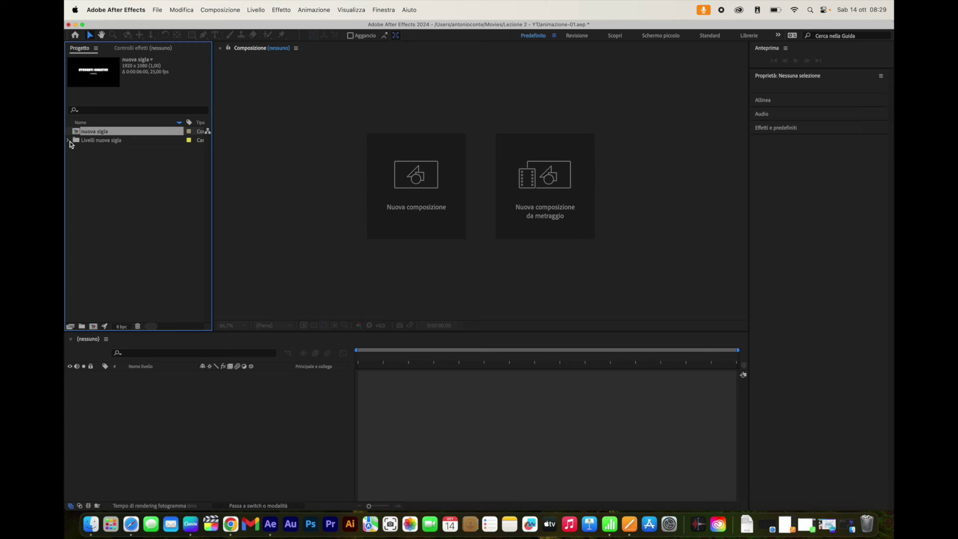
Expand the Livelli nuova sigla folder and open the nuova sigla composition
click(68, 141)
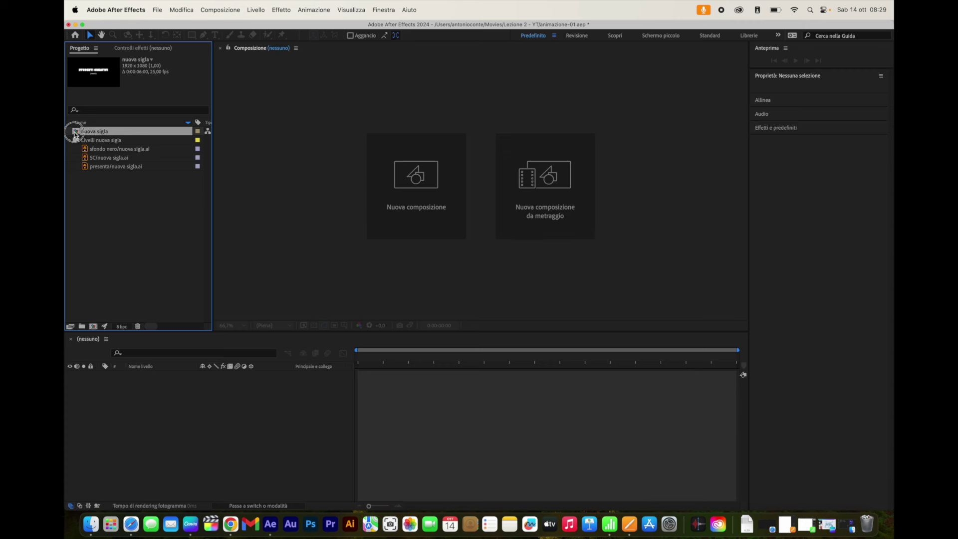
double_click(75, 133)
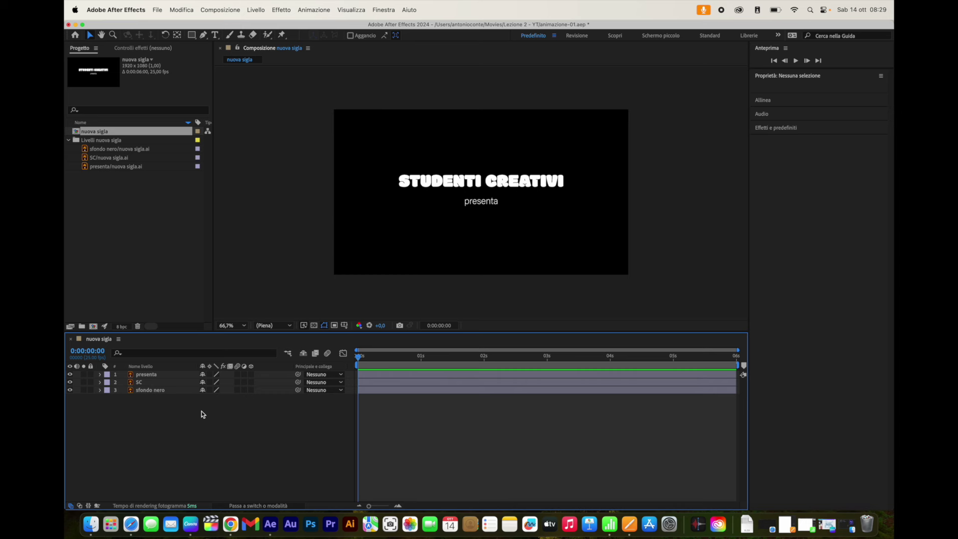
Scrub the timeline back to the start and lock the sfondo nero background layer
mouse_move(361, 358)
mouse_down()
mouse_move(733, 367)
mouse_move(515, 348)
mouse_move(352, 349)
mouse_up()
click(357, 359)
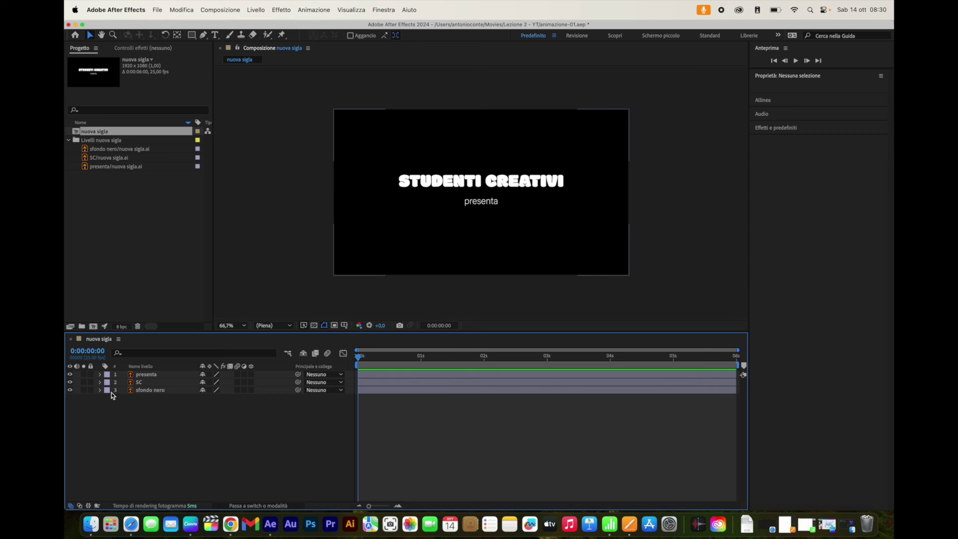
click(90, 390)
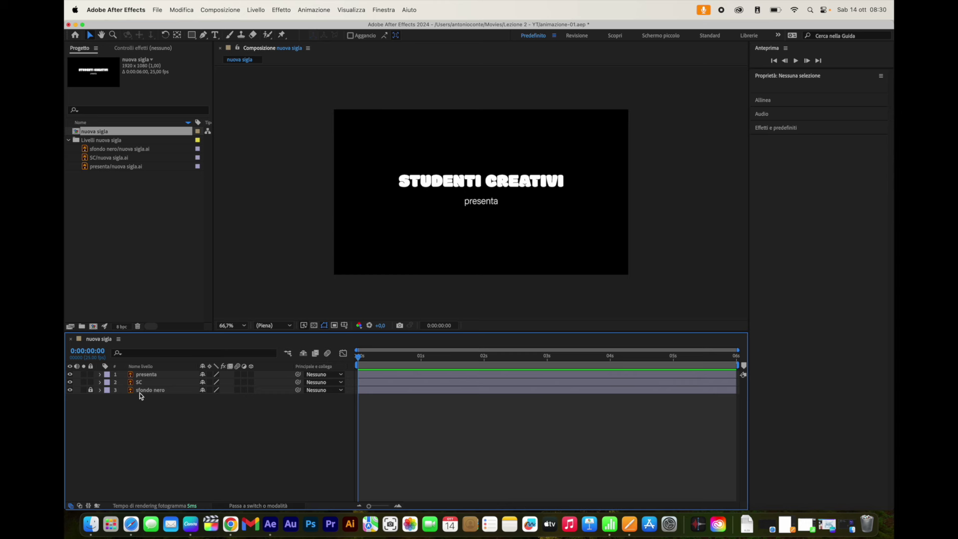
Reveal the Trasformazione properties of SC and presenta, then open the Composizione menu at about five seconds
click(99, 383)
click(100, 375)
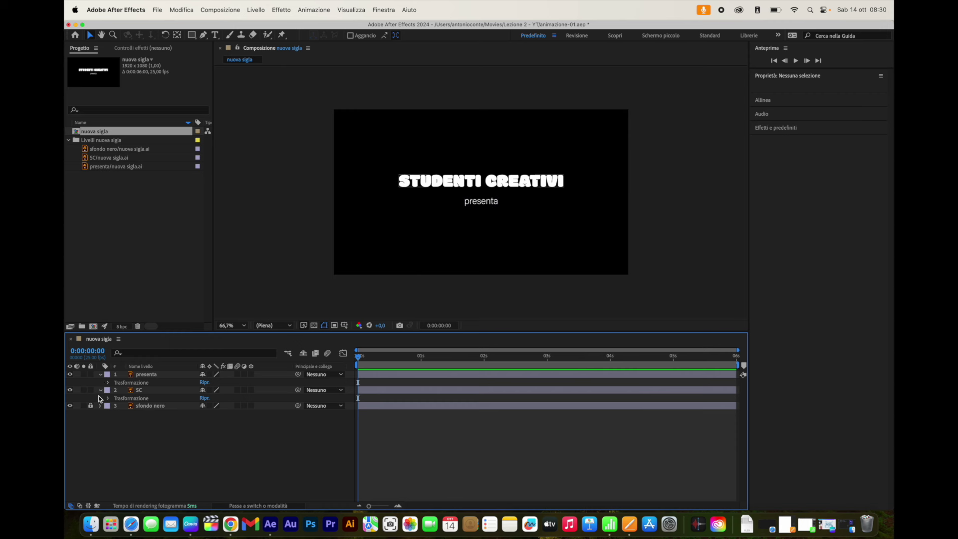
click(108, 398)
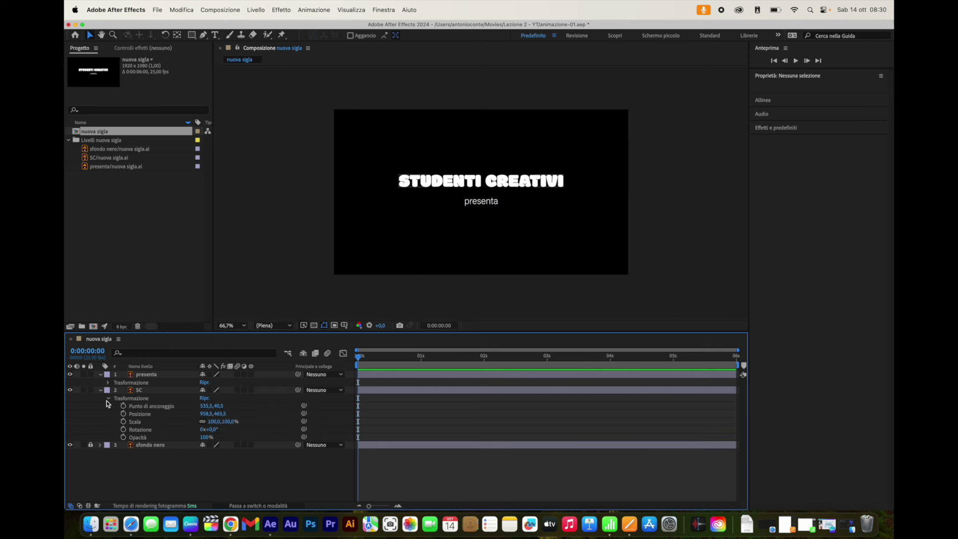
click(109, 383)
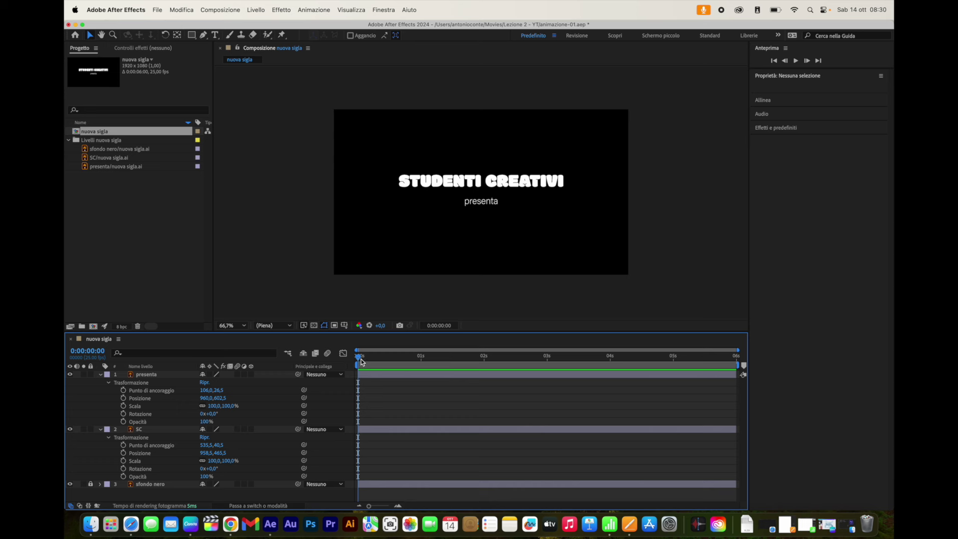
mouse_move(363, 360)
mouse_down()
mouse_move(724, 357)
mouse_move(358, 357)
mouse_up()
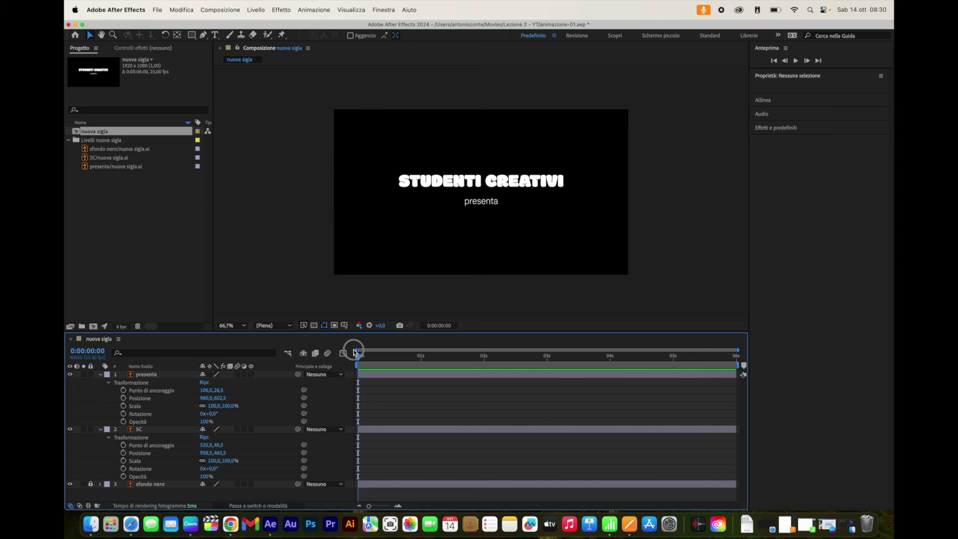
click(220, 11)
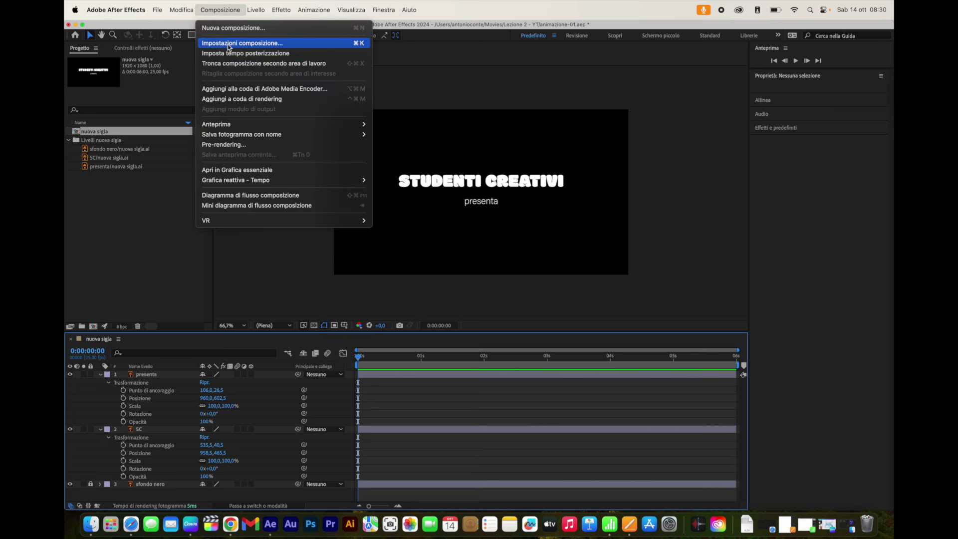
click(245, 45)
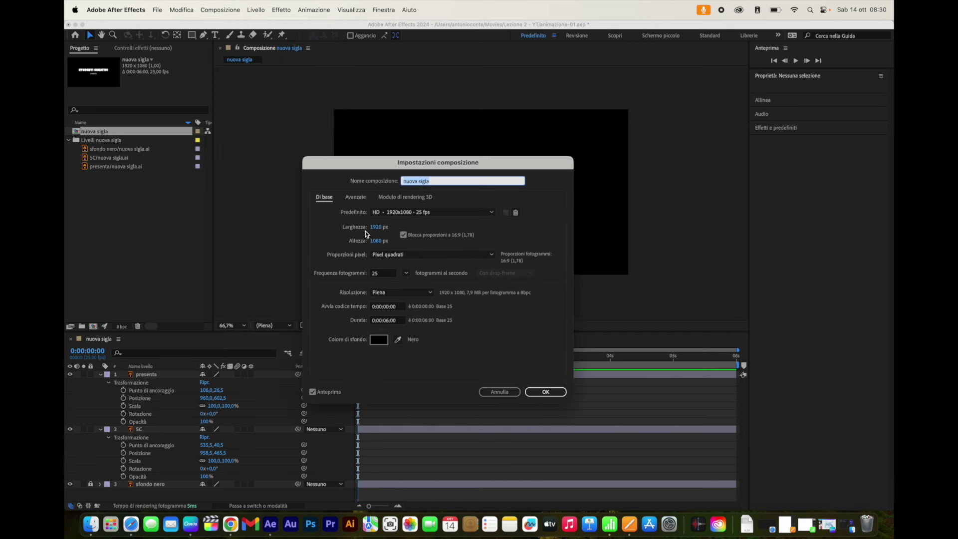
click(379, 273)
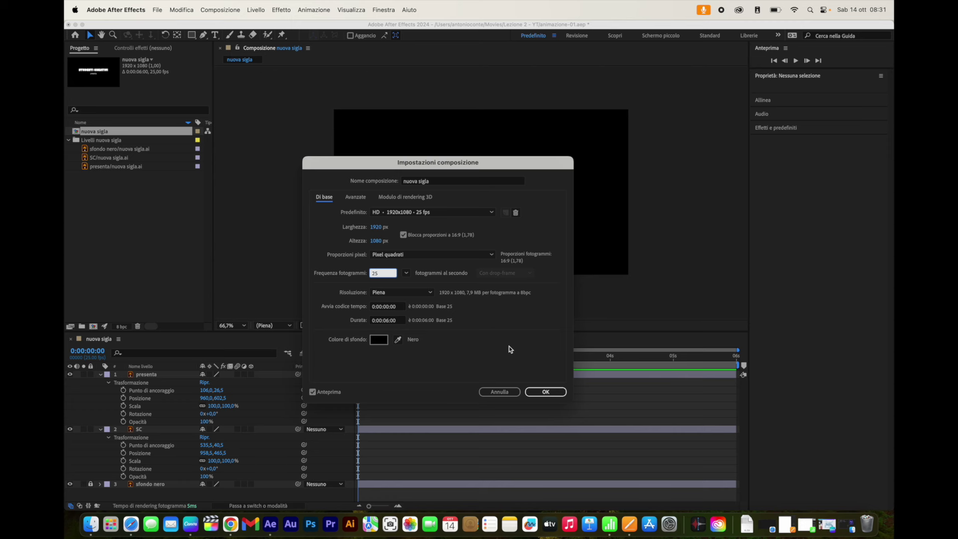
drag(480, 168, 481, 166)
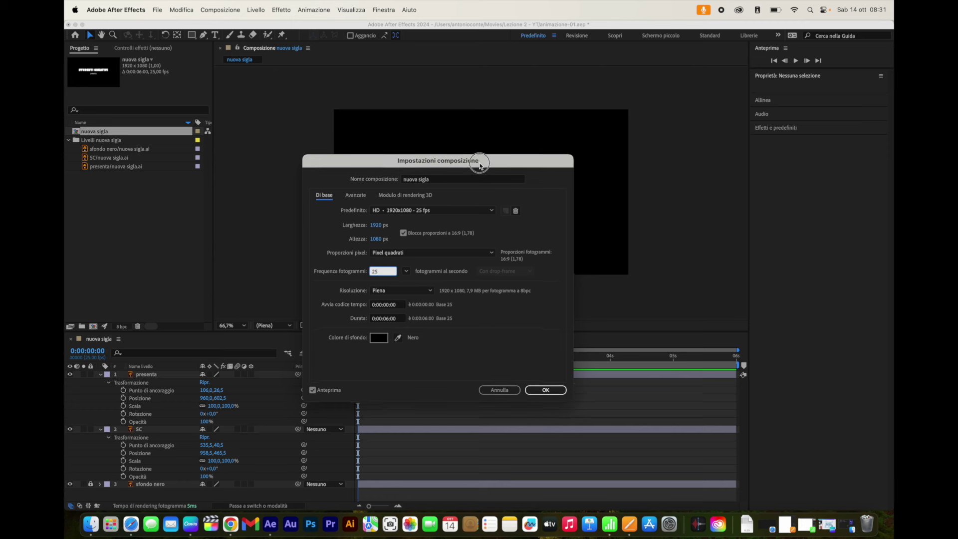
click(550, 388)
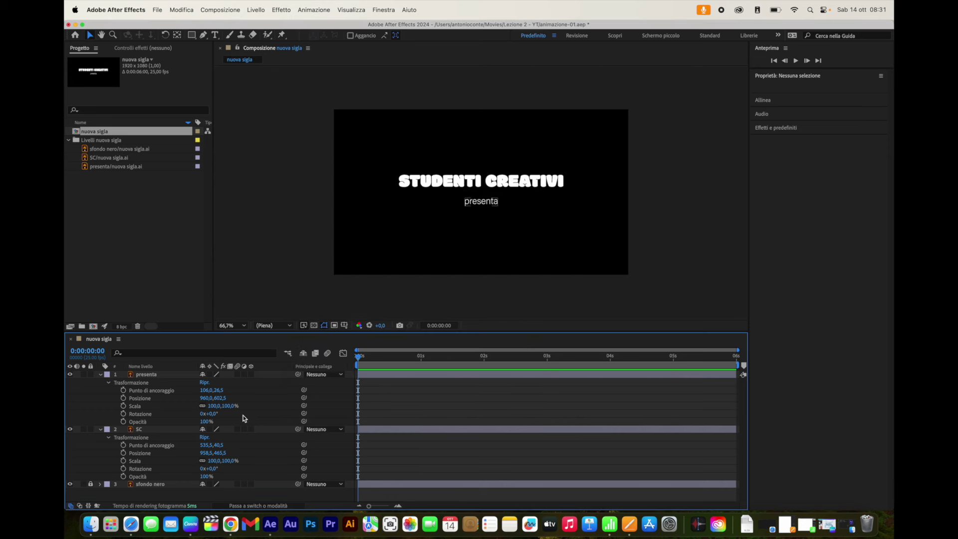
Scrub between one and five seconds, finally parking the current time at 0:00:01:00
click(359, 360)
drag(358, 359, 421, 361)
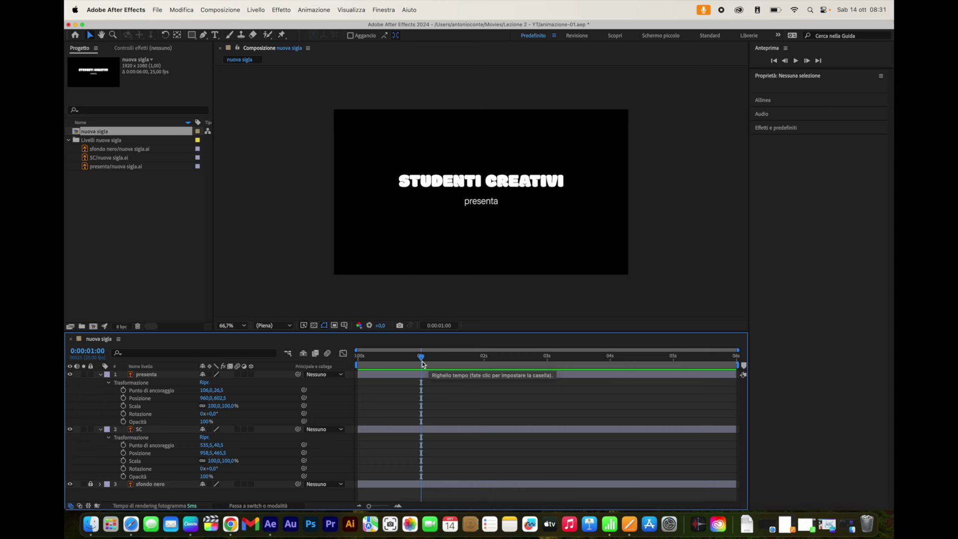
drag(422, 359, 674, 360)
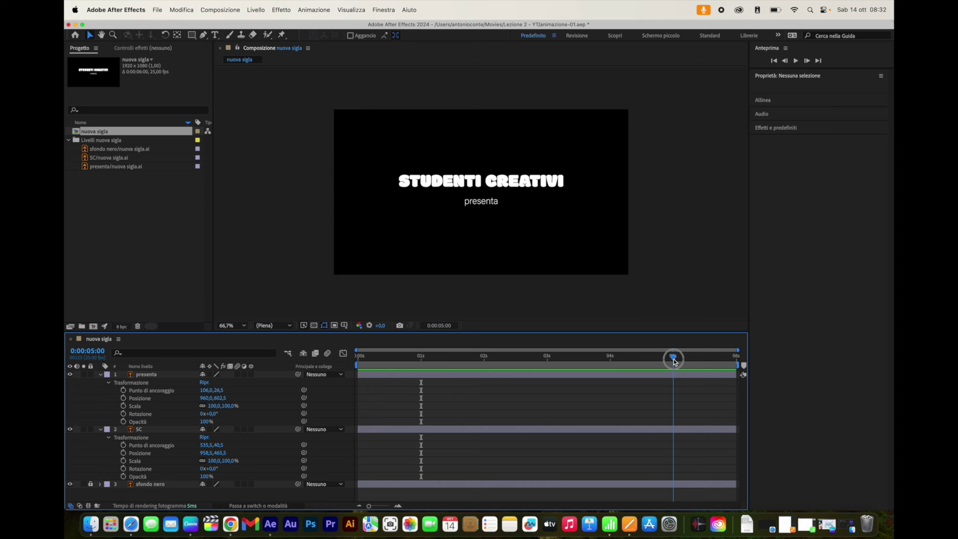
drag(673, 358, 421, 356)
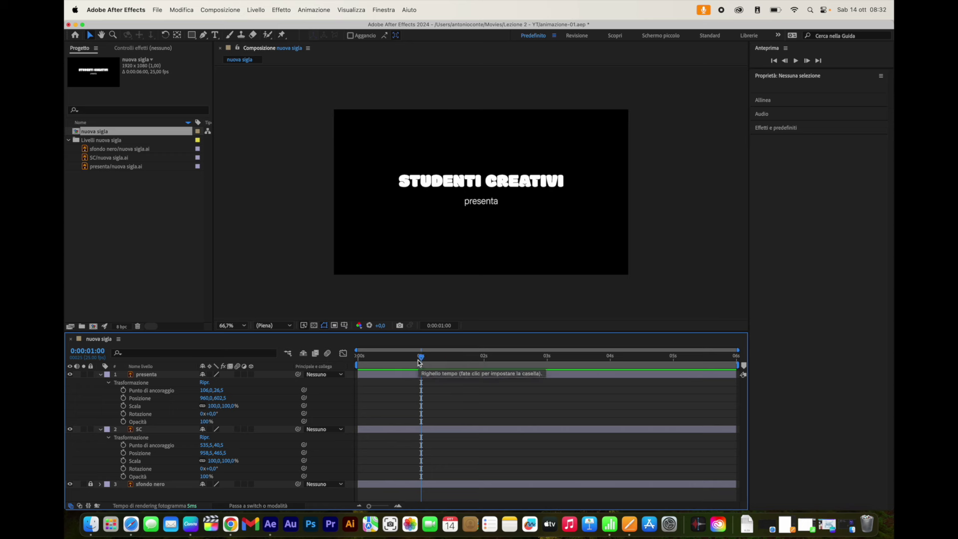
mouse_move(422, 359)
mouse_down()
mouse_move(407, 358)
mouse_move(423, 359)
mouse_up()
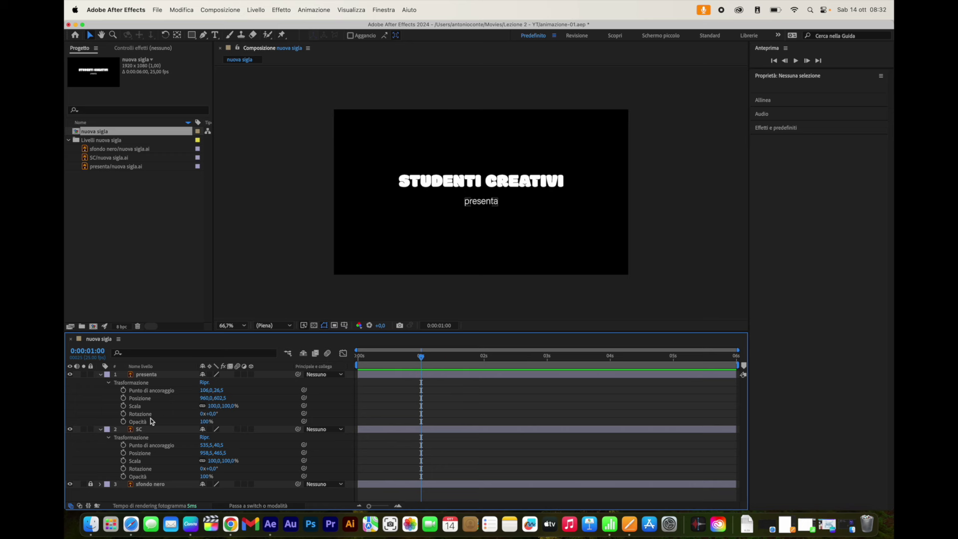
Keyframe presenta and SC opacity at 100% at one second and 0% at the start
click(124, 422)
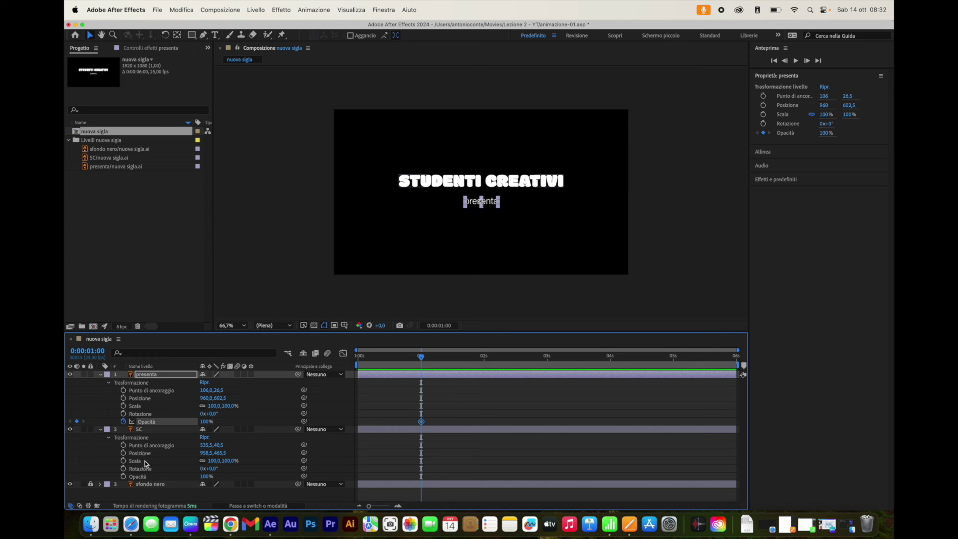
click(155, 433)
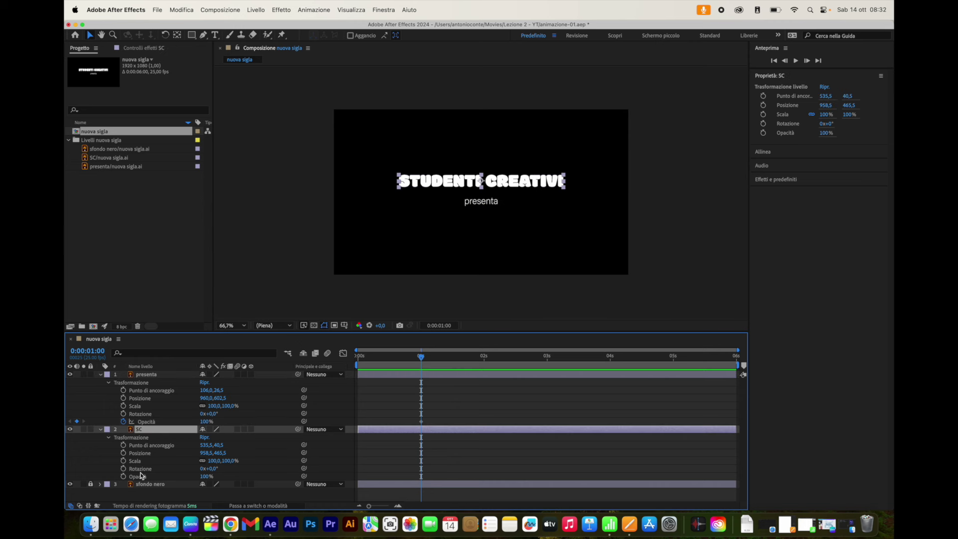
click(123, 476)
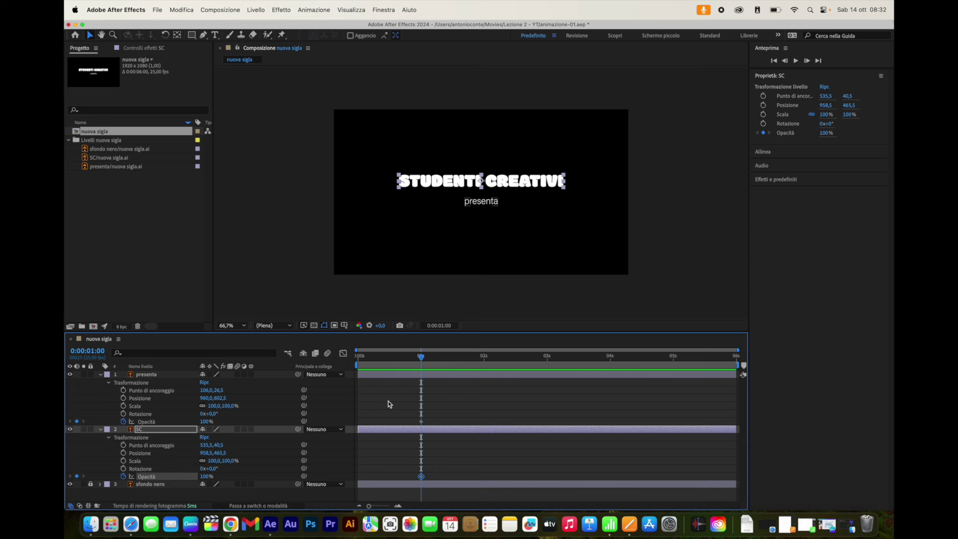
drag(422, 359, 358, 358)
click(206, 423)
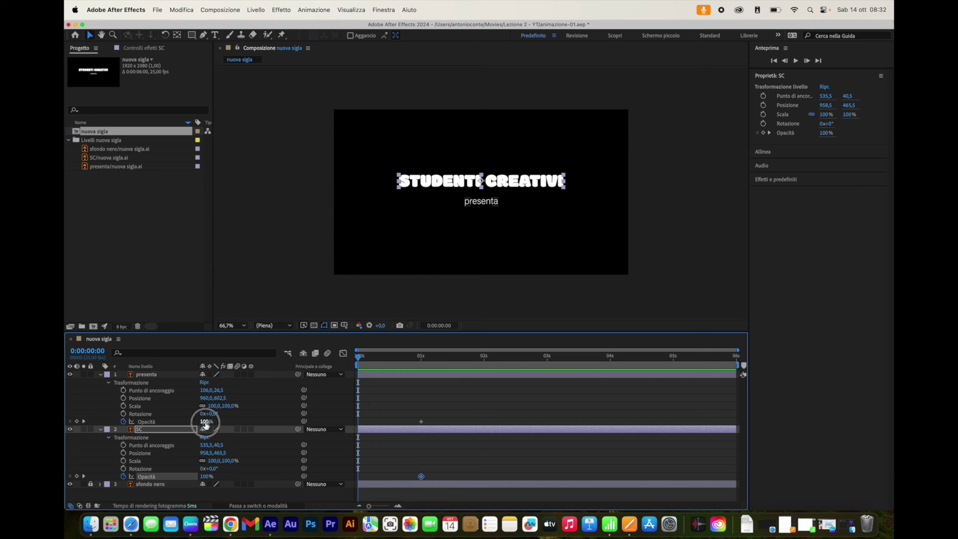
text(0)
click(205, 477)
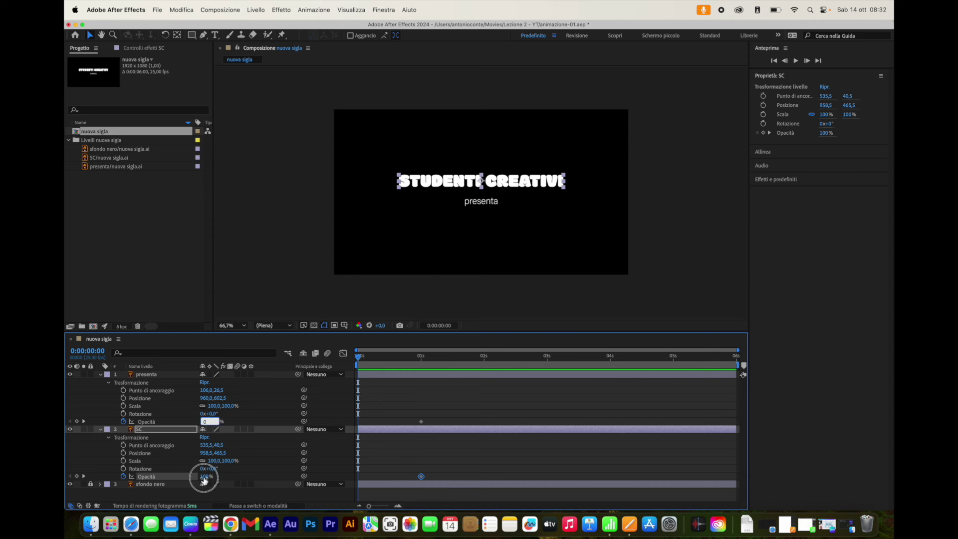
text(0)
key(Return)
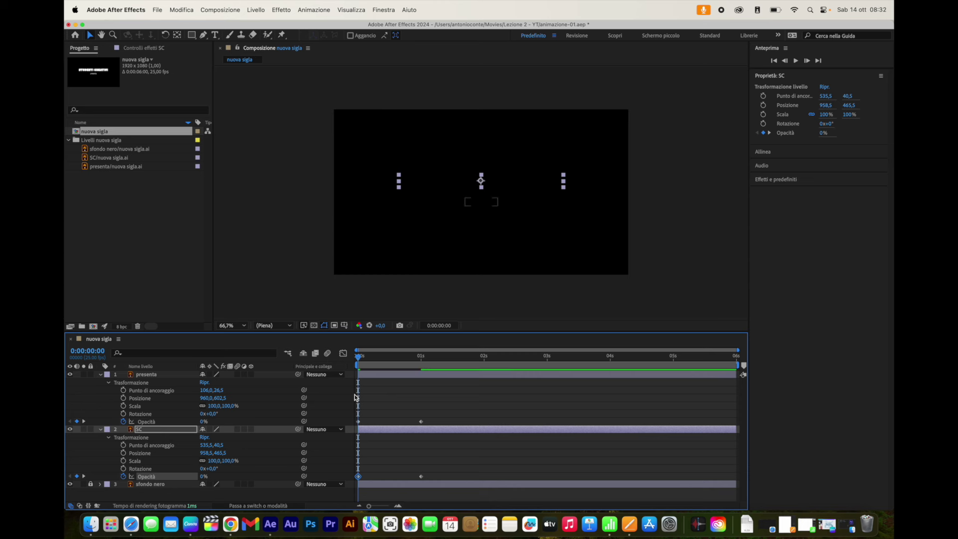
Scrub through the fade-in, leaving the current time at four seconds
drag(359, 360, 438, 362)
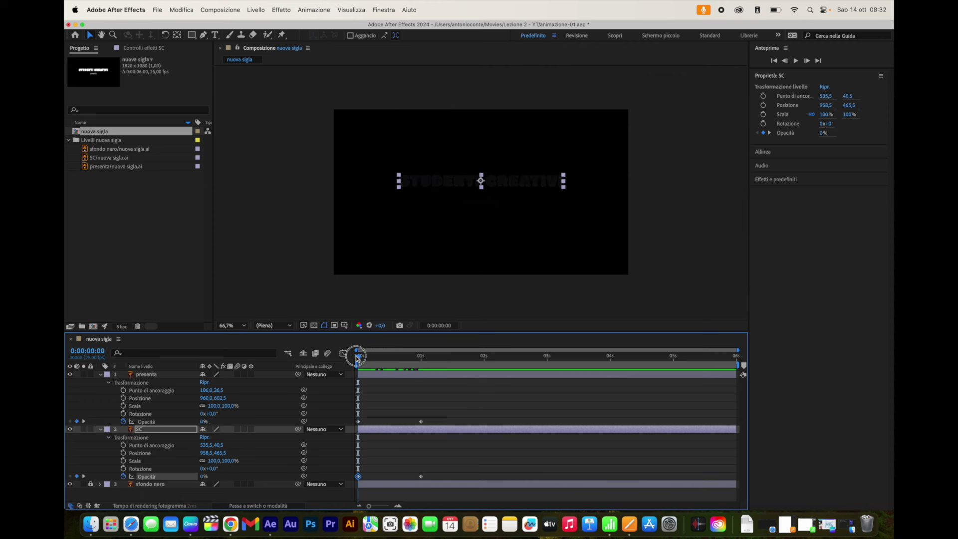
drag(438, 362, 614, 361)
Keyframe both titles' opacity at 100% at four seconds and 0% at five seconds
click(611, 358)
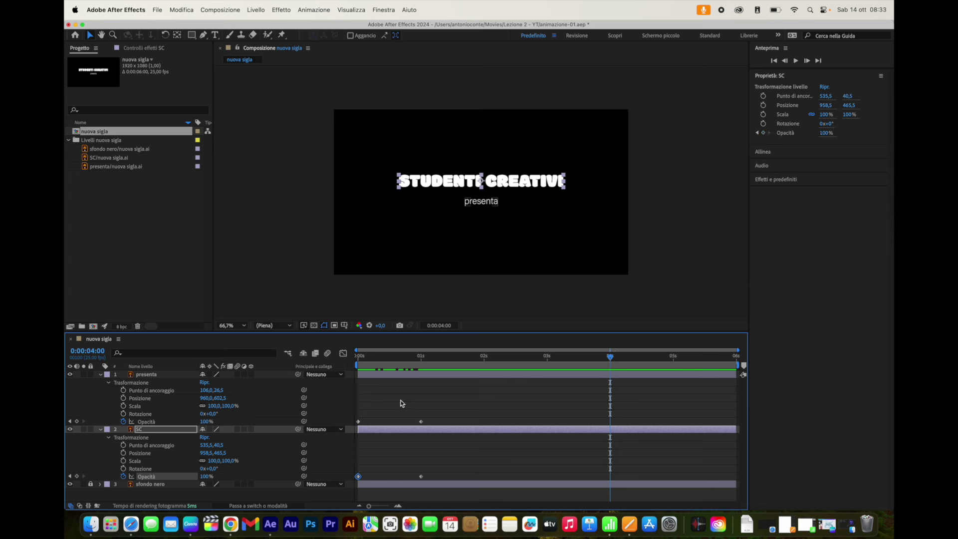
click(76, 422)
click(77, 476)
drag(612, 358, 675, 358)
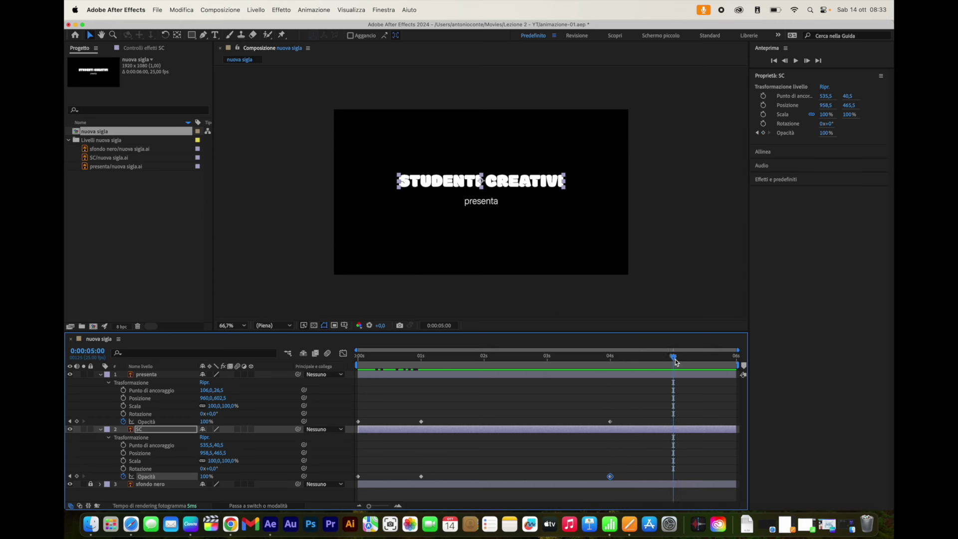
click(207, 422)
text(0)
click(207, 477)
text(0)
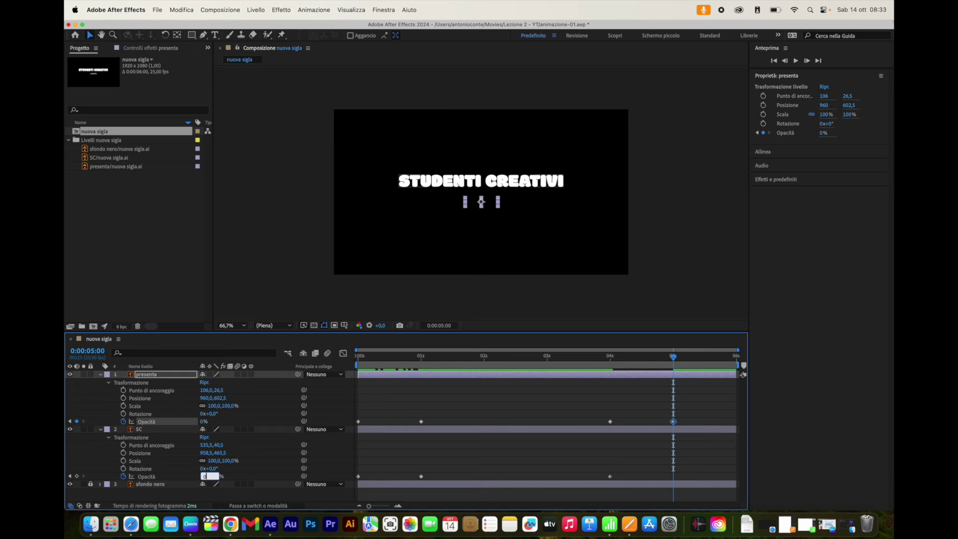
key(Return)
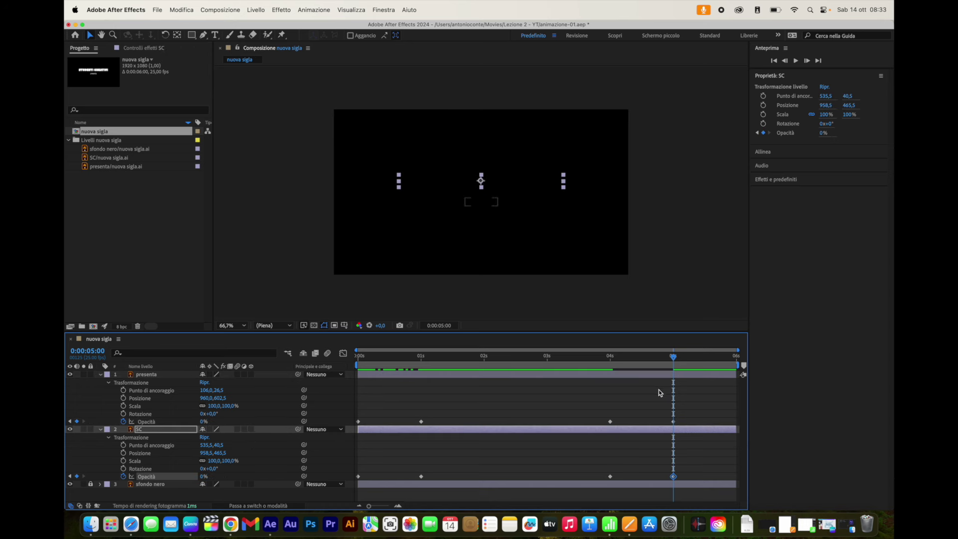
drag(675, 356, 353, 355)
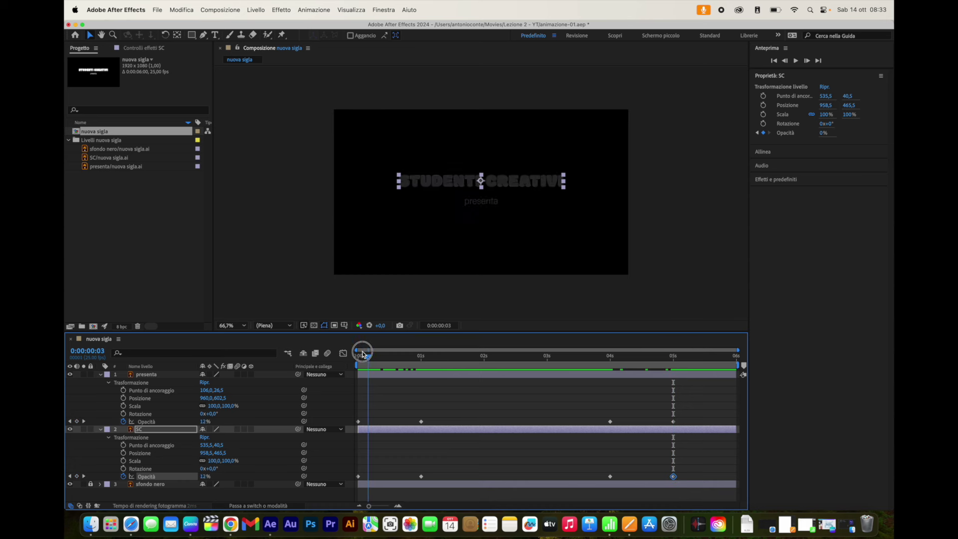
Play and stop a preview of the fades, then return the current time to about one second
key(space)
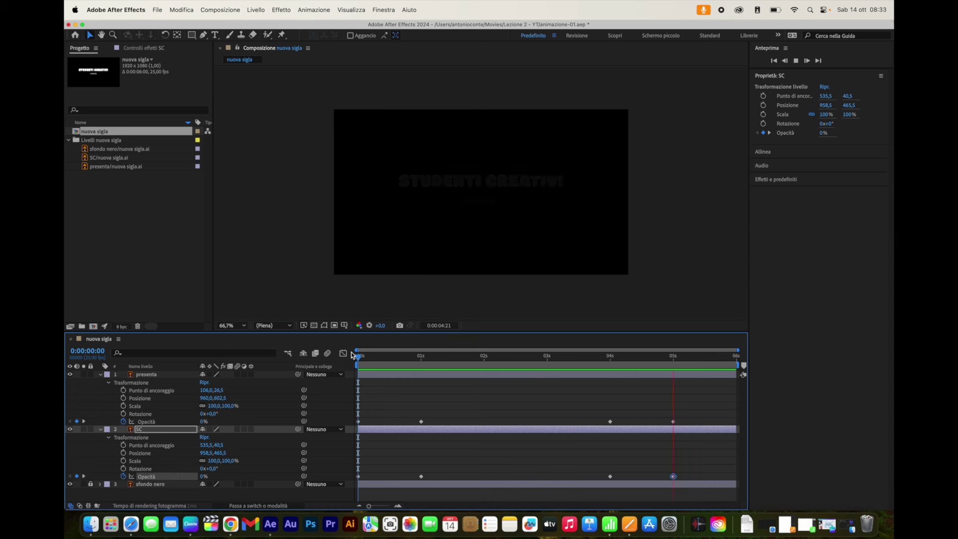
key(space)
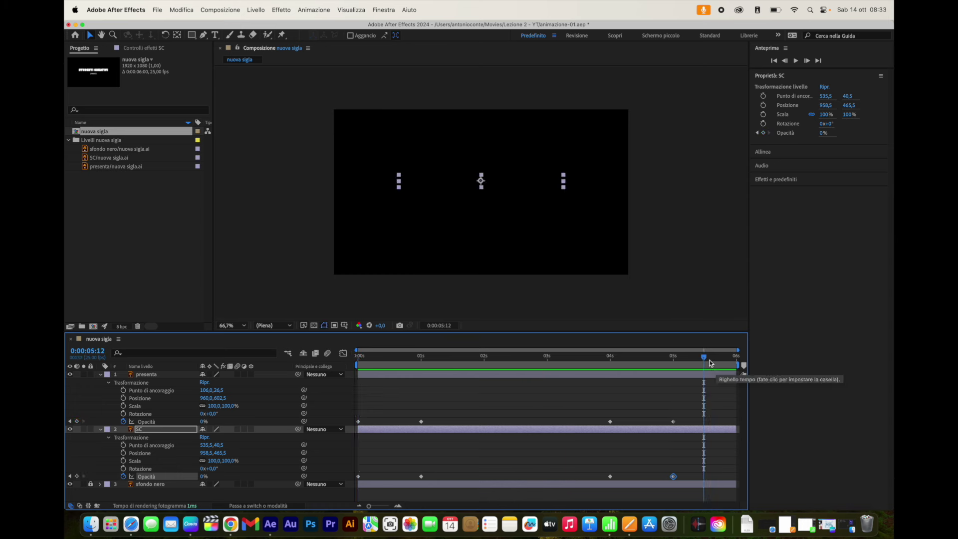
mouse_move(704, 356)
mouse_down()
mouse_move(355, 351)
mouse_move(421, 351)
mouse_up()
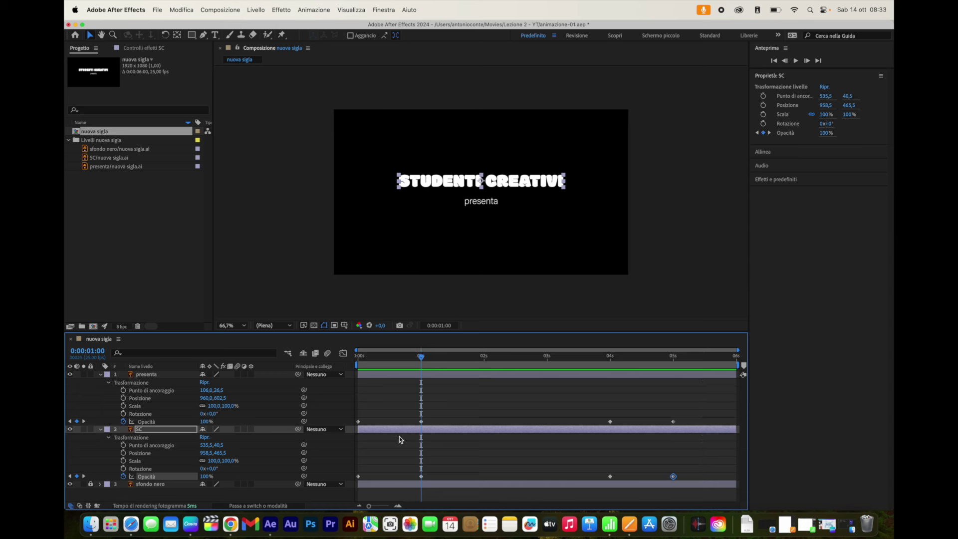
Shift presenta's opacity keyframes so its fade-in starts at one second and completes at 0:00:01:12
click(434, 470)
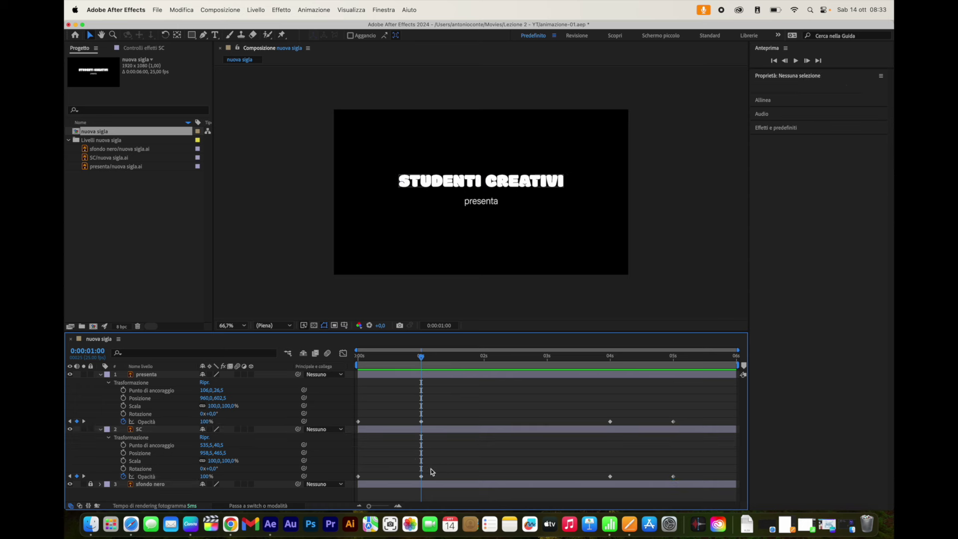
click(156, 376)
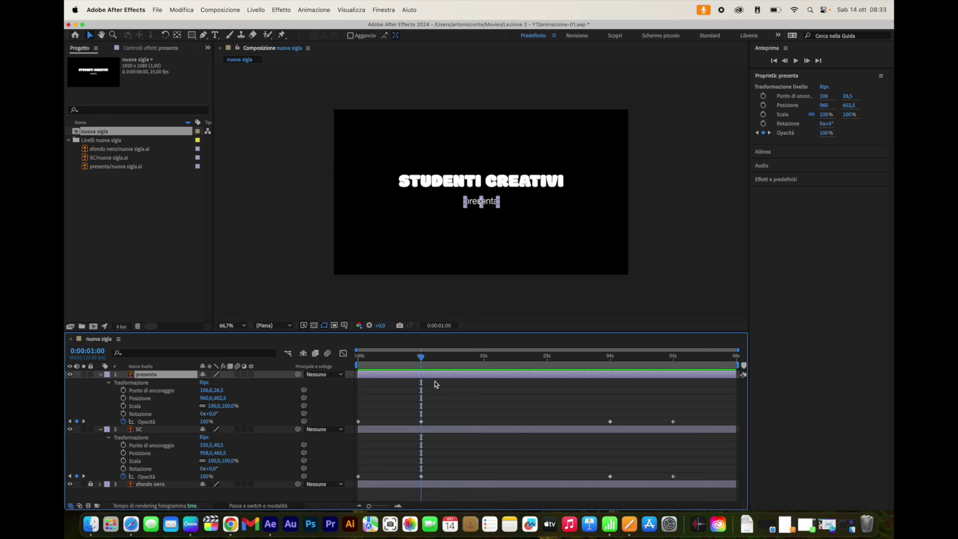
drag(433, 418, 341, 434)
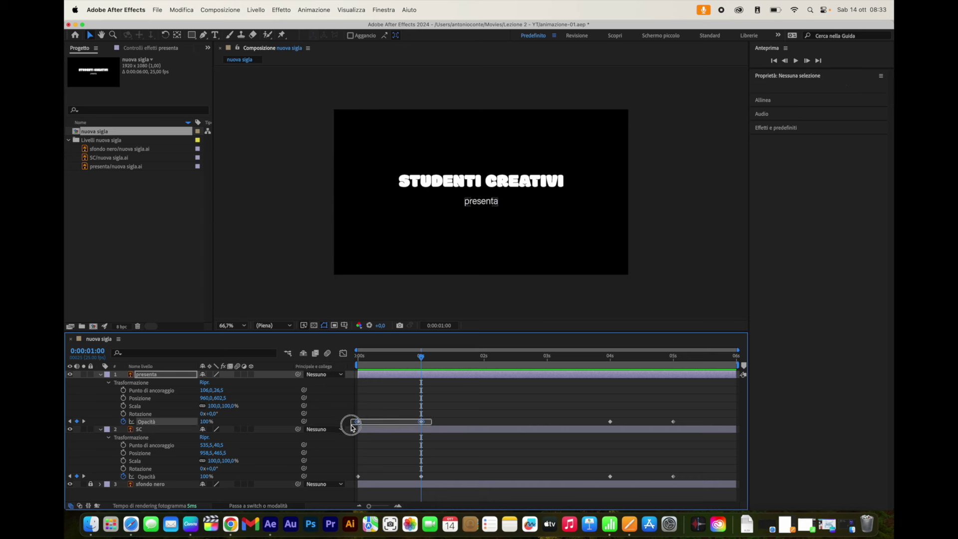
drag(358, 422, 422, 427)
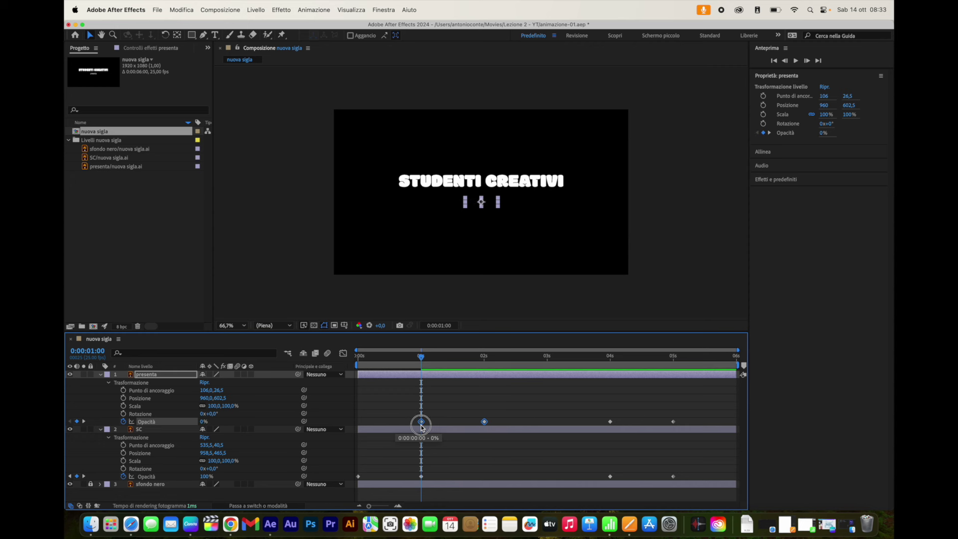
click(459, 419)
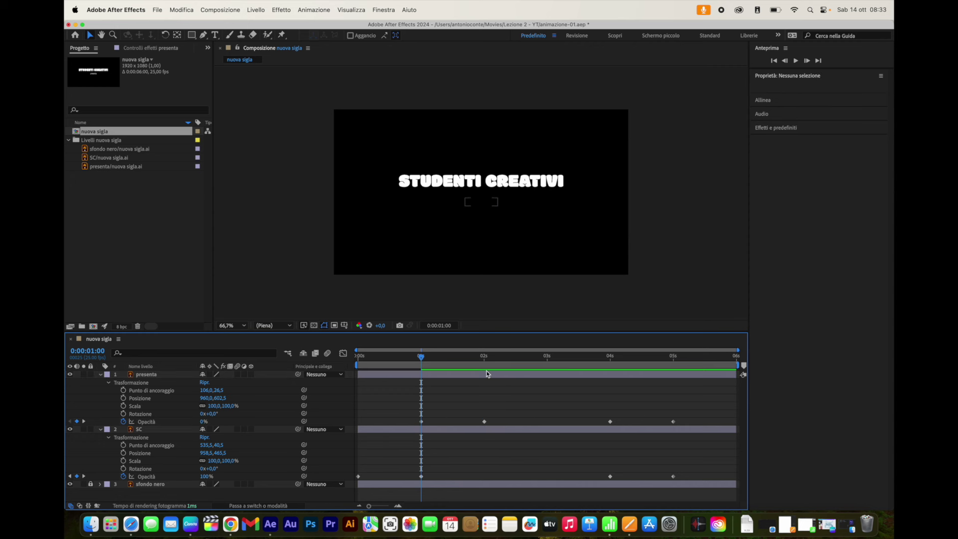
drag(422, 357, 452, 360)
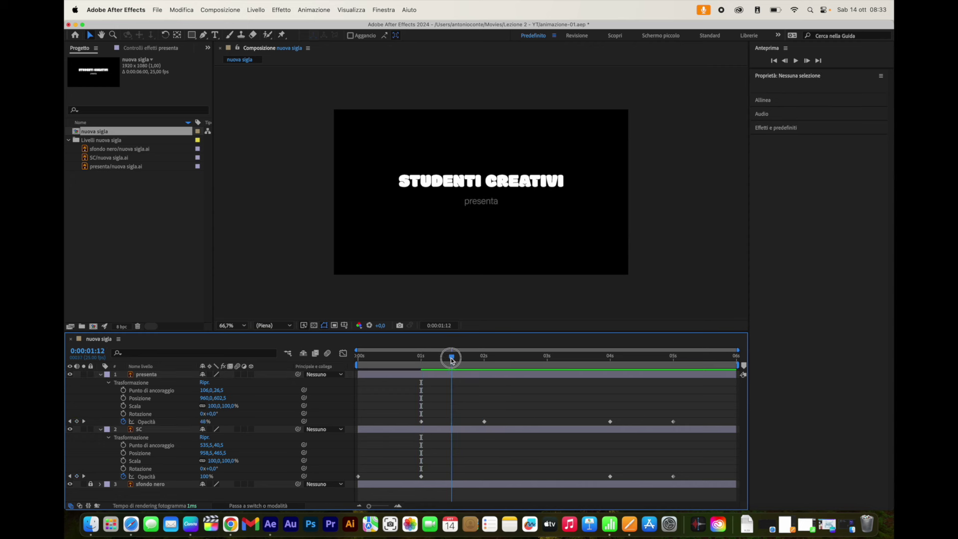
click(460, 374)
drag(484, 422, 451, 422)
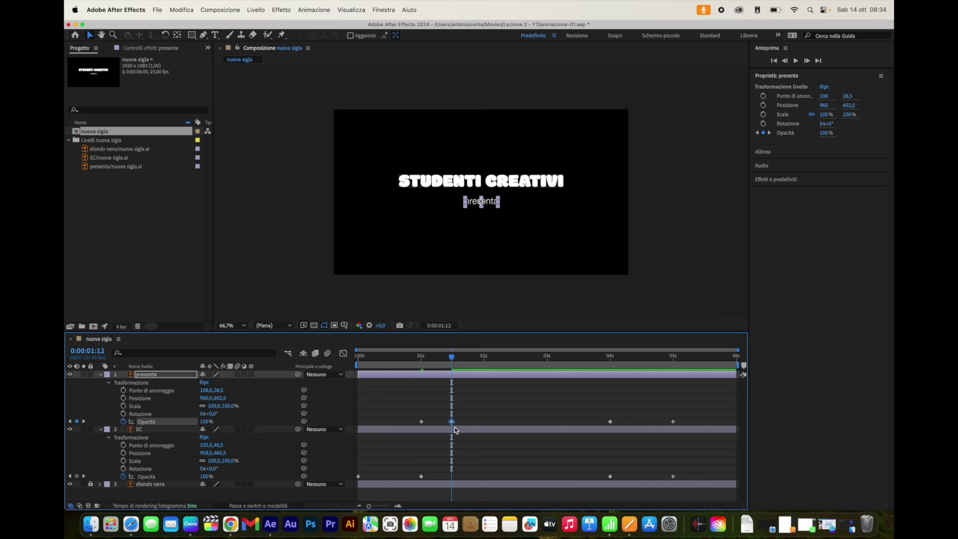
Move both STUDENTI CREATIVI opacity keyframes right so the fade-in ends at 1:12, then scrub to check
drag(434, 472, 356, 482)
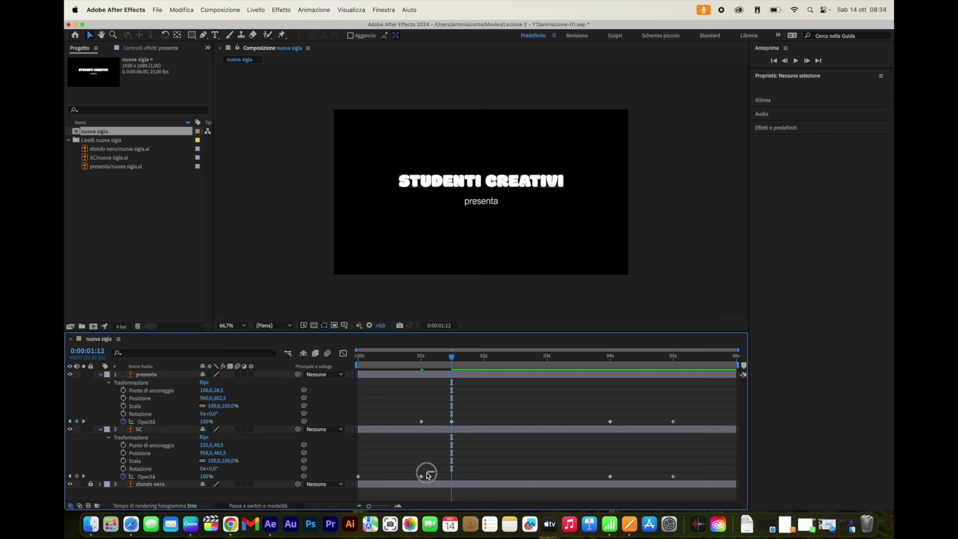
drag(421, 476, 452, 478)
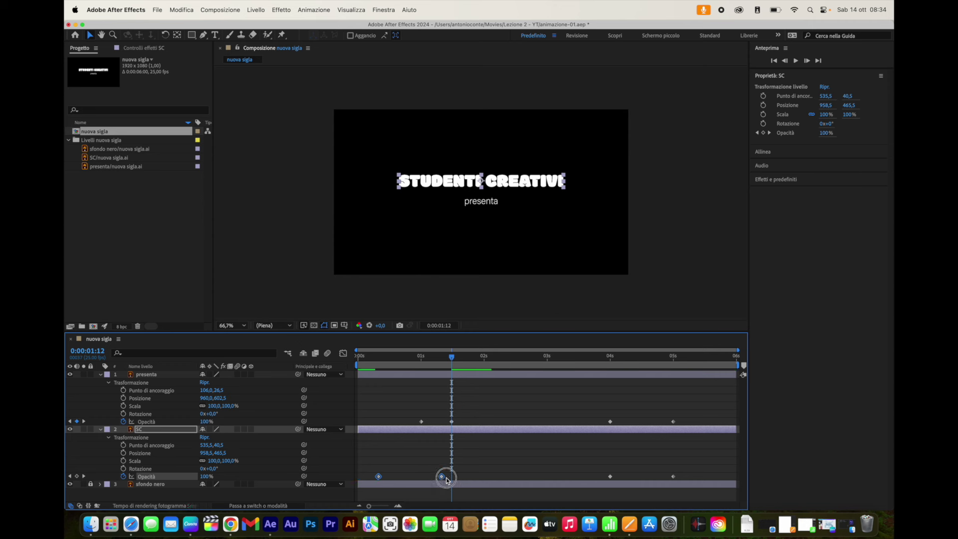
mouse_move(452, 357)
mouse_down()
mouse_move(354, 360)
mouse_move(421, 361)
mouse_up()
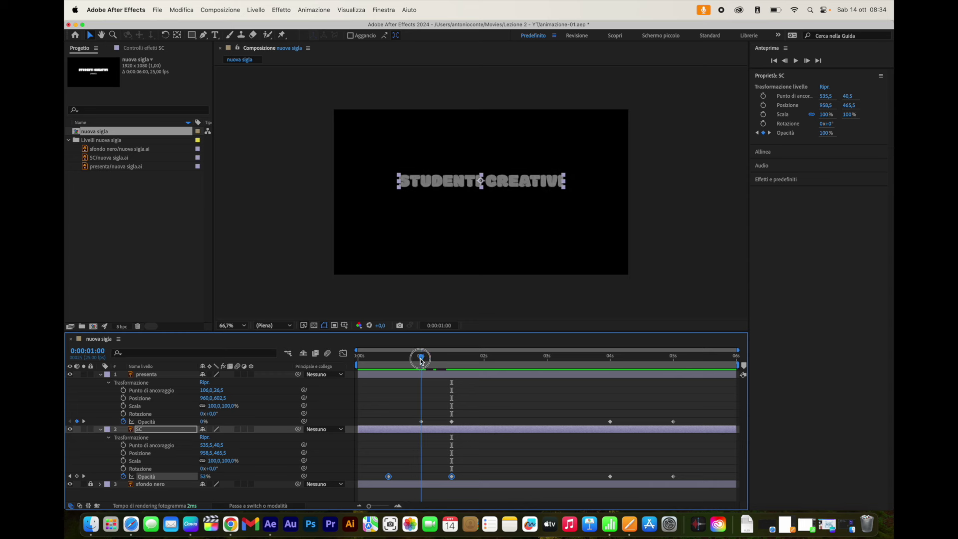
drag(420, 360, 610, 365)
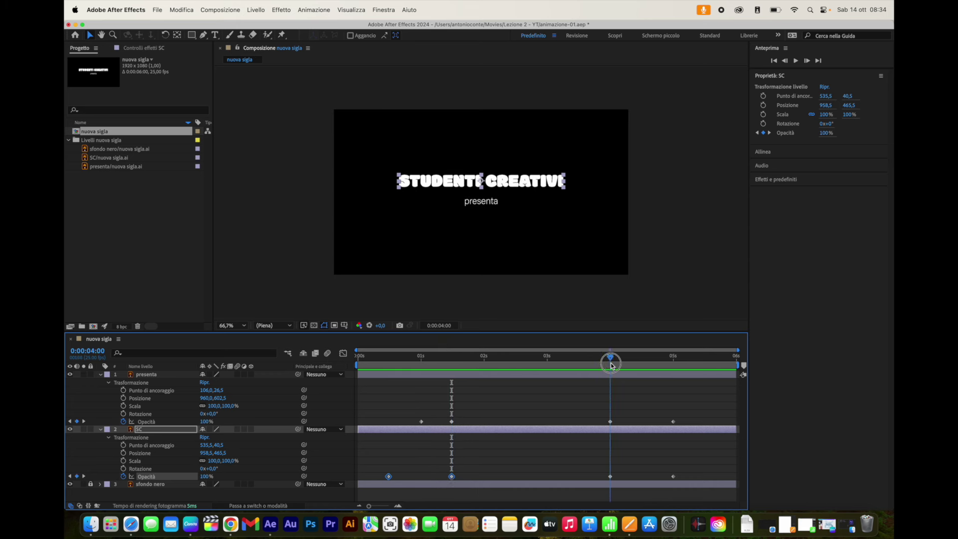
Scrub around the 4-second mark to preview the current title fade-out
key(Page_Down)
click(613, 358)
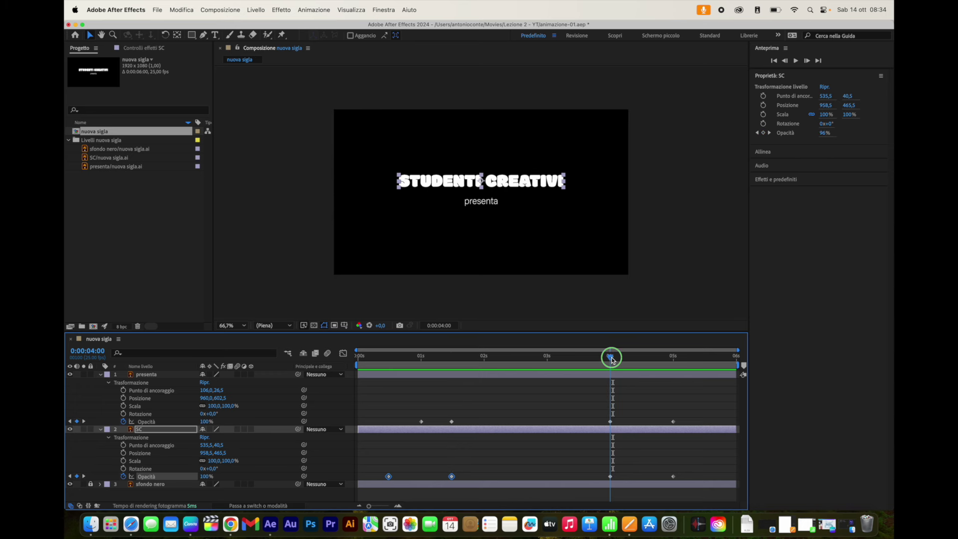
mouse_move(612, 359)
mouse_down()
mouse_move(669, 360)
mouse_move(645, 361)
mouse_up()
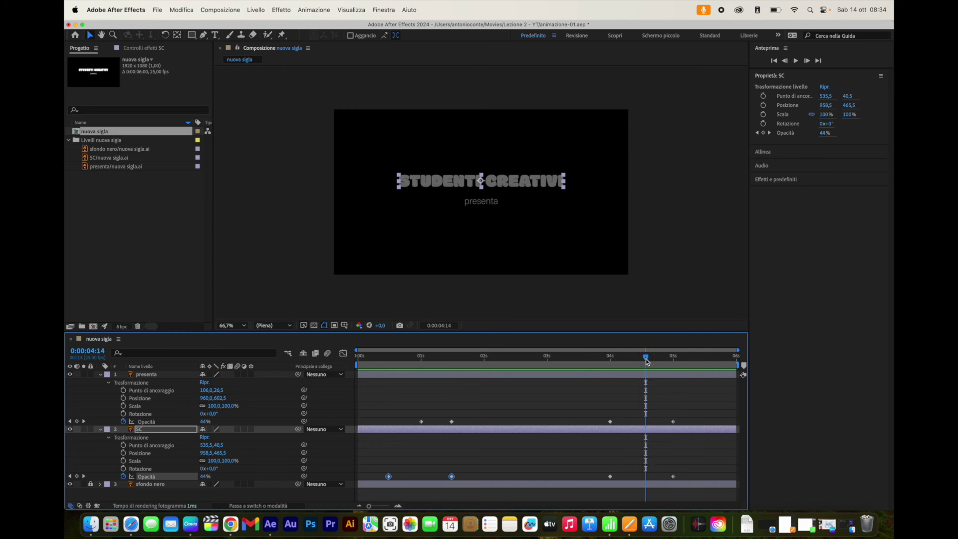
Move both titles' 4s Opacity keyframes to 0:00:04:13 and confirm they vanish by 5 seconds
drag(624, 414, 594, 494)
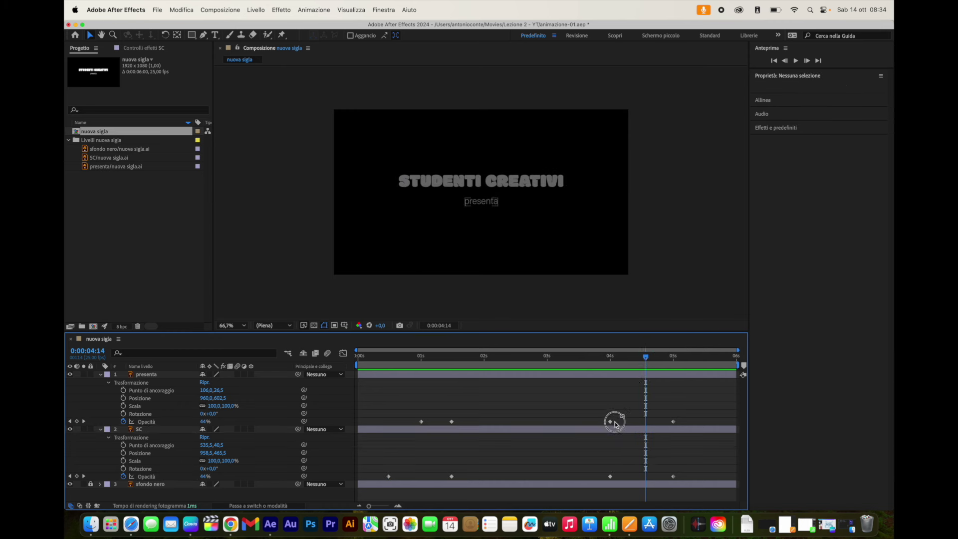
drag(610, 422, 646, 423)
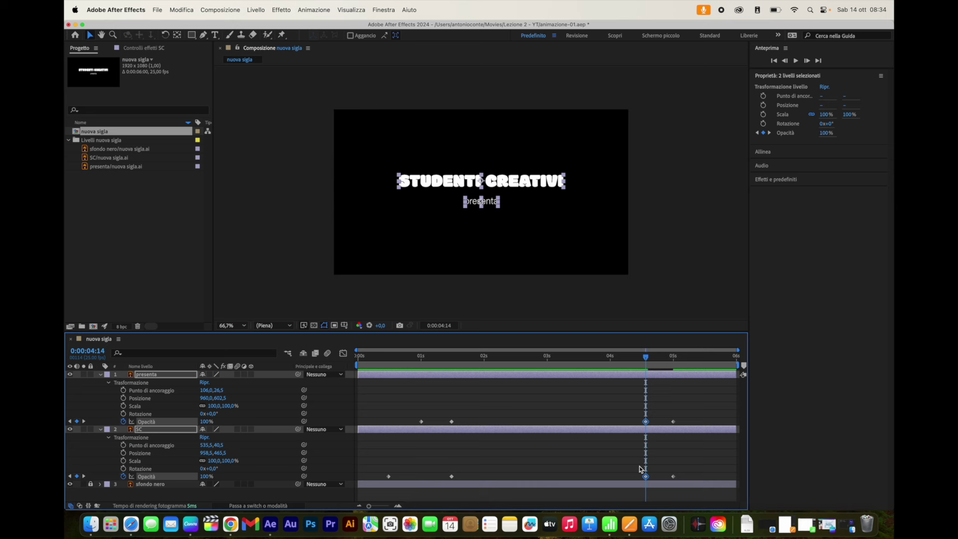
click(642, 356)
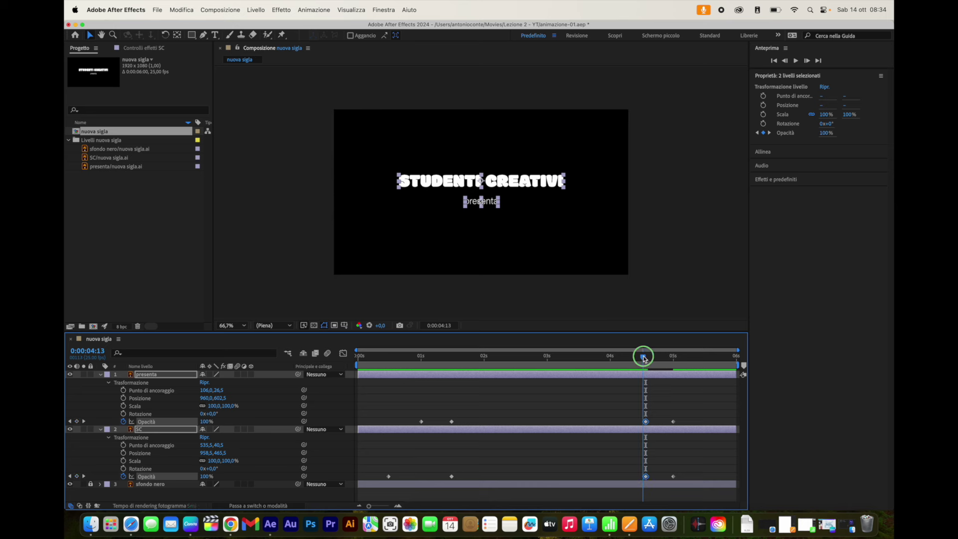
click(646, 422)
drag(646, 424, 643, 423)
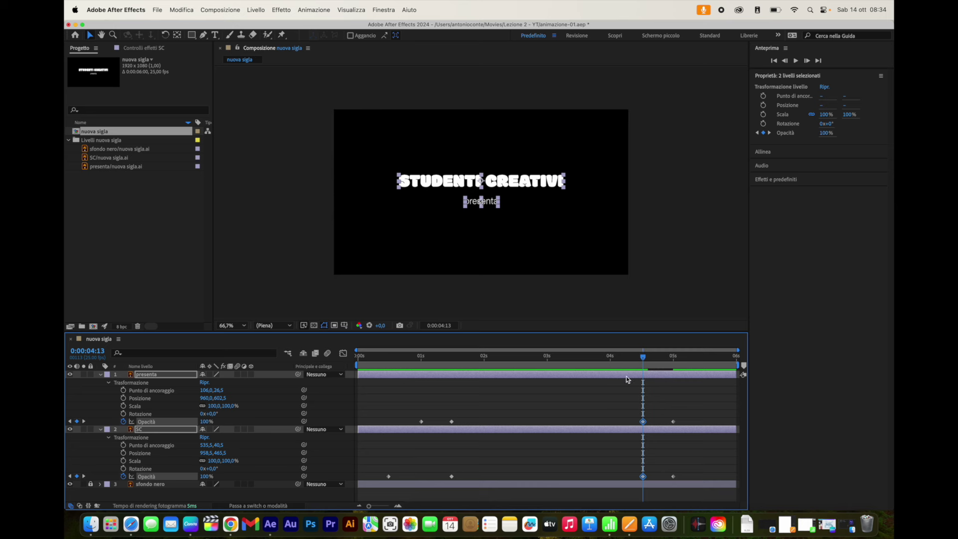
mouse_move(643, 357)
mouse_down()
mouse_move(723, 359)
mouse_move(360, 358)
mouse_up()
click(336, 315)
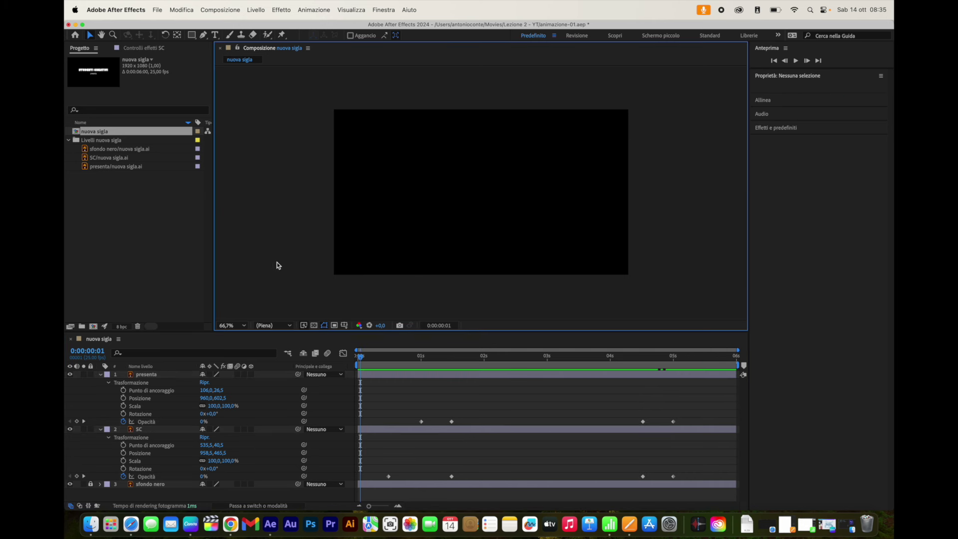
click(358, 357)
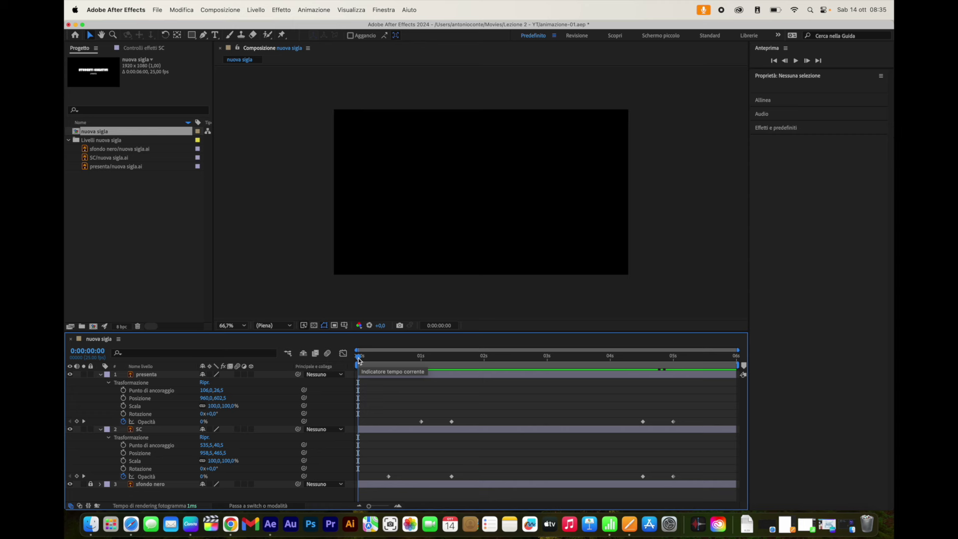
key(space)
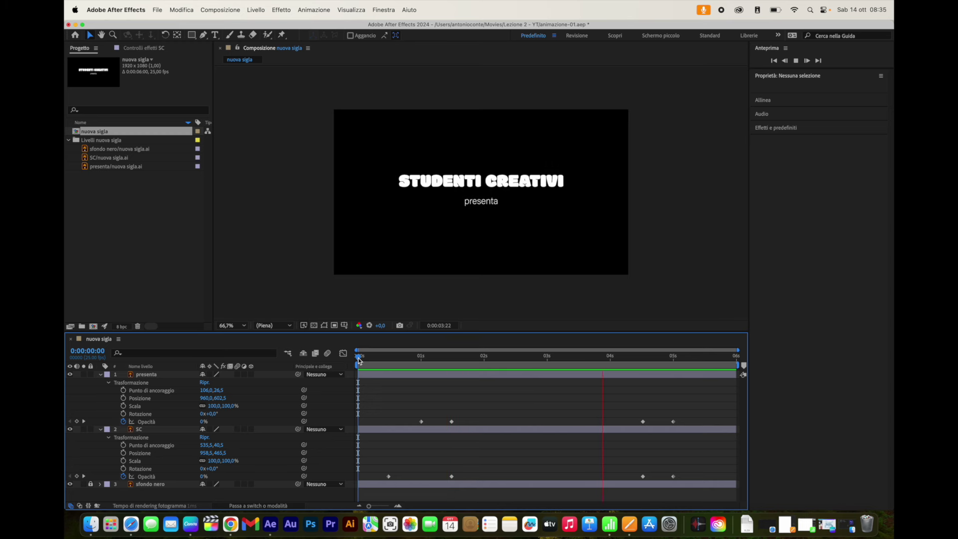
key(space)
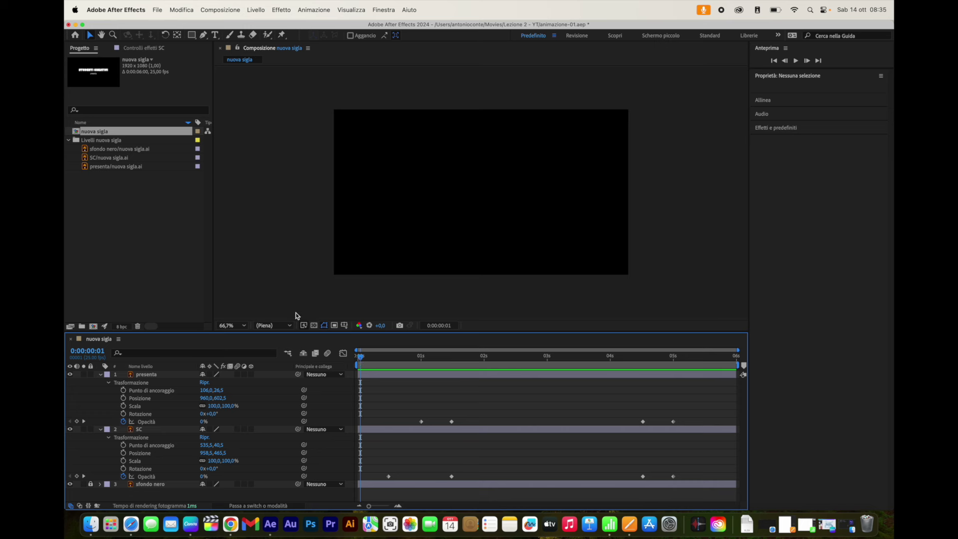
Save the project, add nuova sigla to the Media Encoder queue, and allow Documents access
click(157, 9)
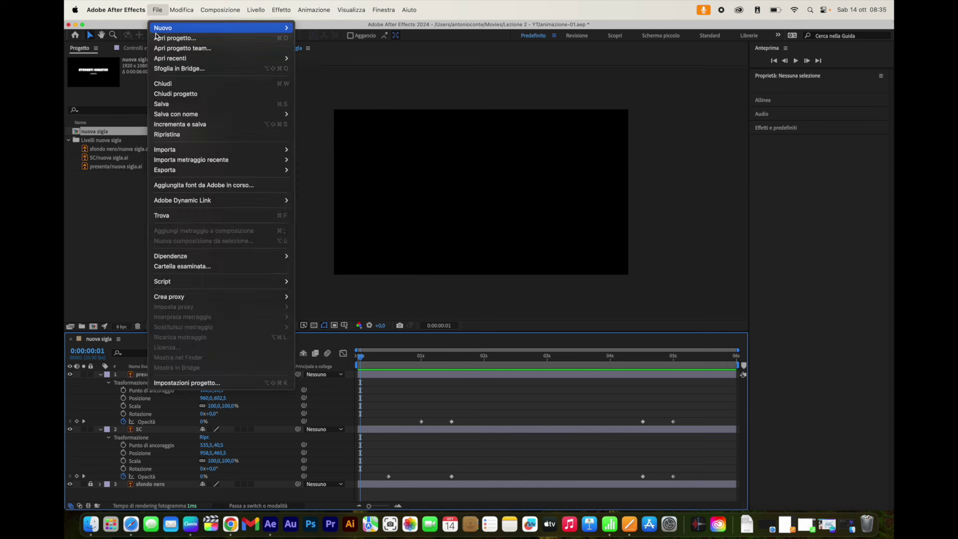
click(162, 104)
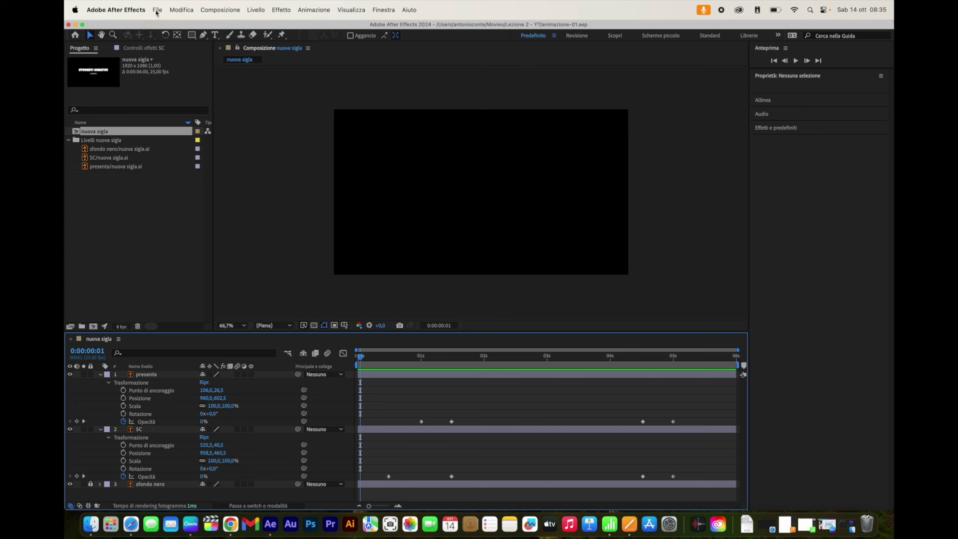
click(157, 9)
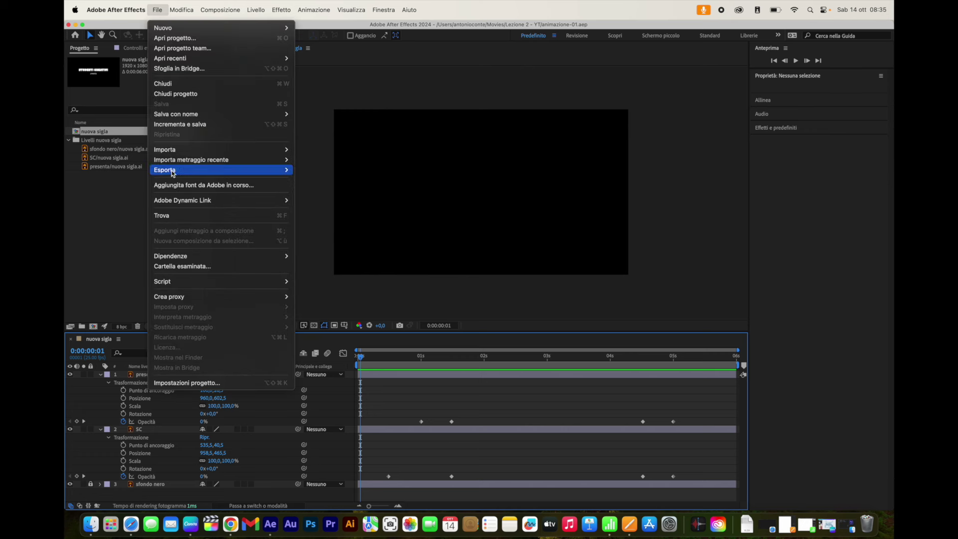
mouse_move(165, 169)
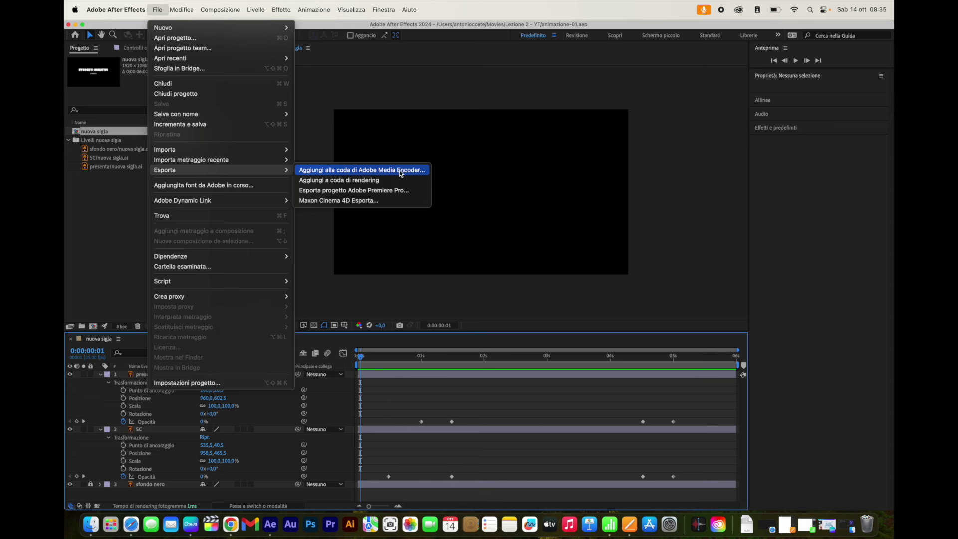
click(400, 171)
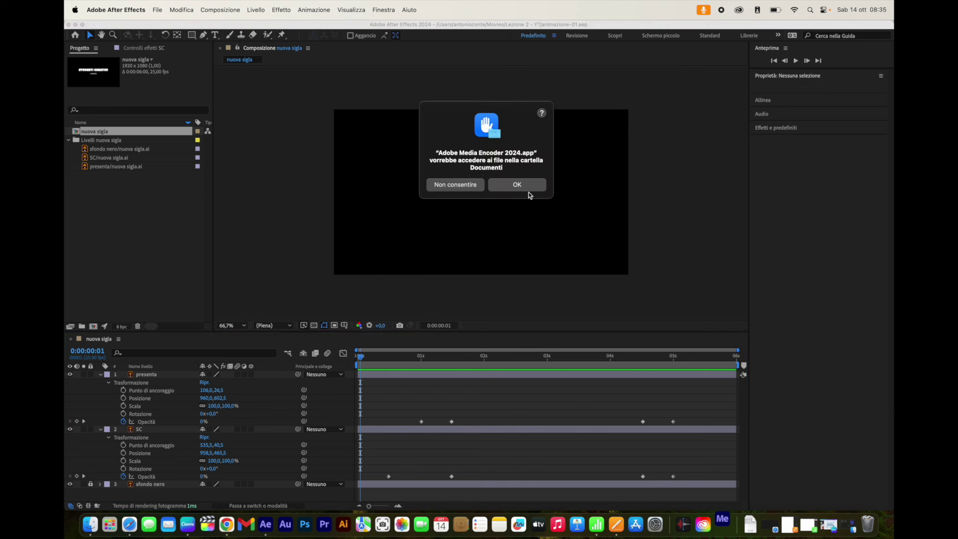
click(529, 188)
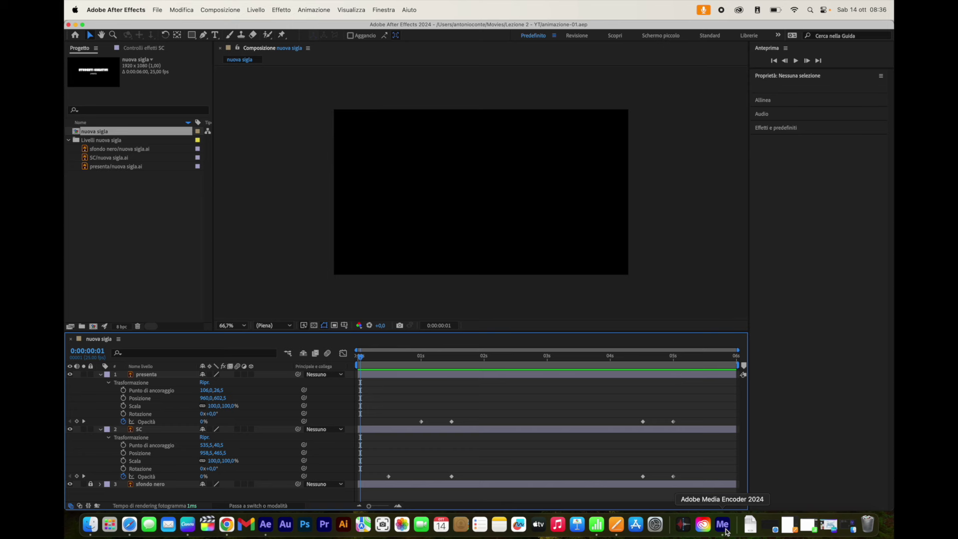
Start the Media Encoder queue to encode nuova sigla as H.264 MP4
click(726, 528)
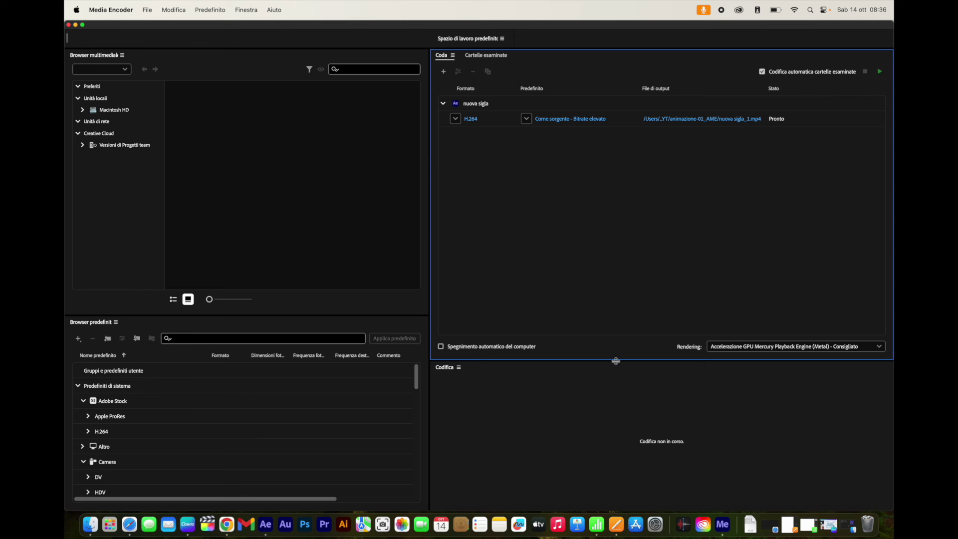
click(879, 71)
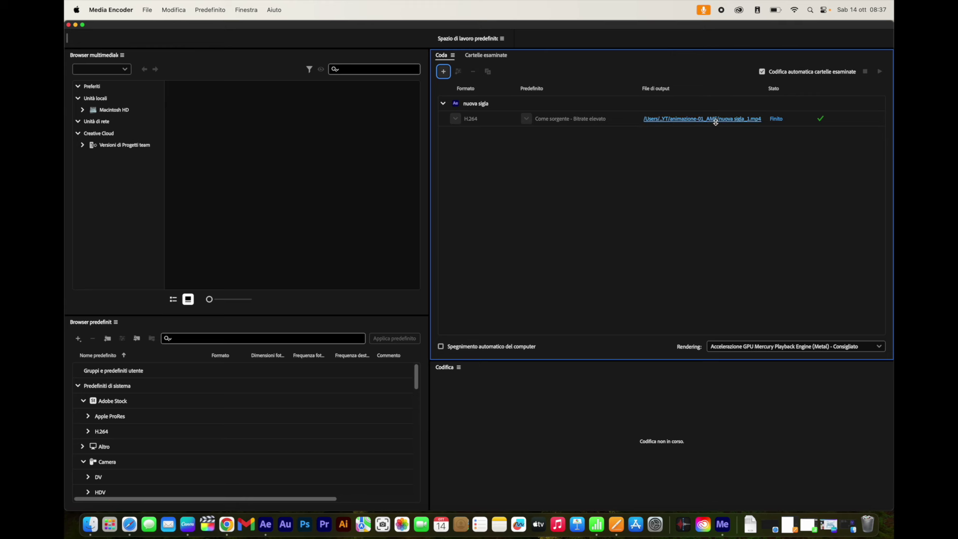
Reveal nuova sigla_1.mp4 in Finder's animazione-01_AME folder and play it in Quick Look
click(688, 120)
drag(414, 92, 364, 94)
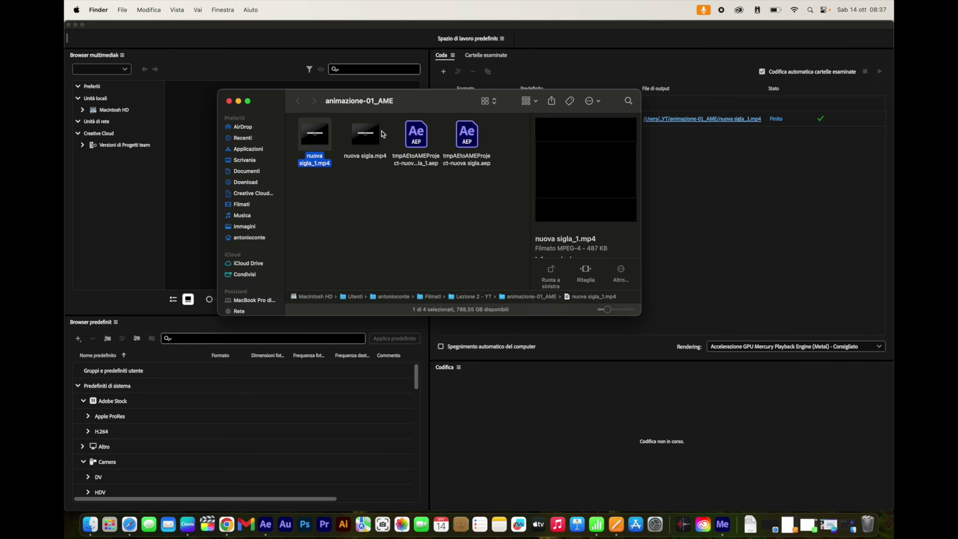
mouse_move(314, 134)
key(space)
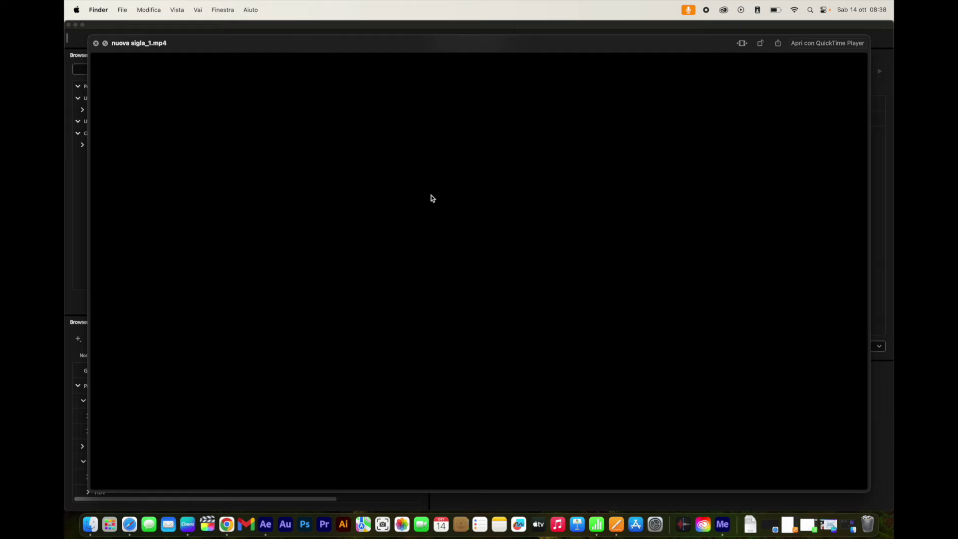
click(96, 43)
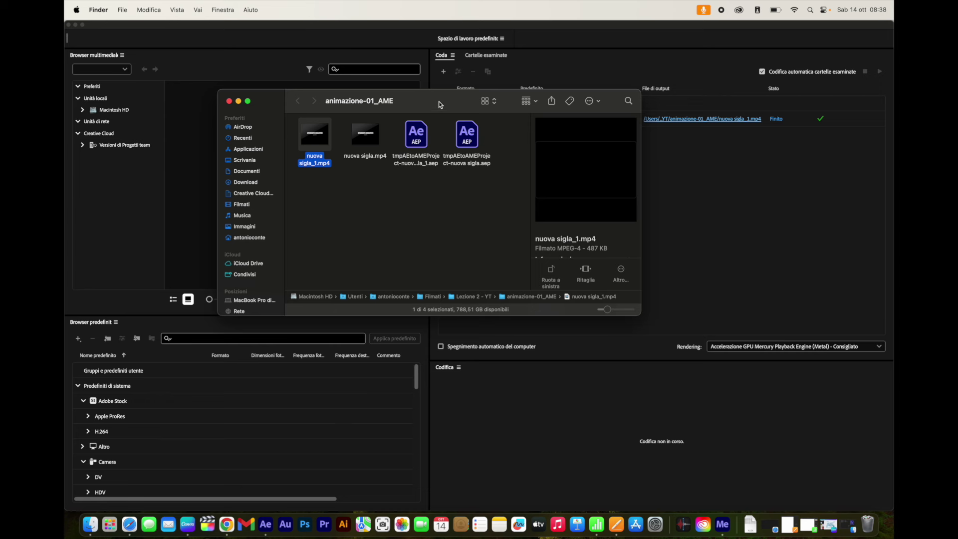
drag(439, 100, 465, 172)
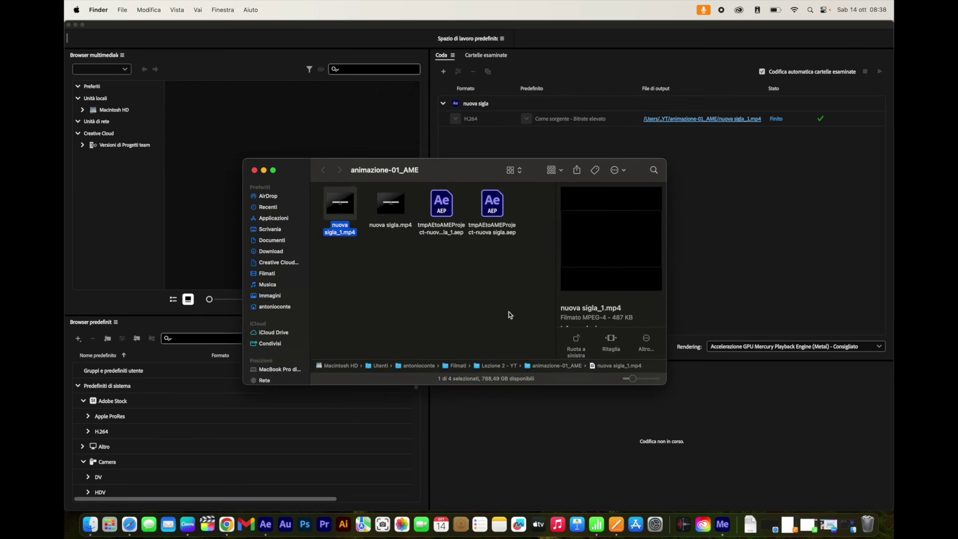